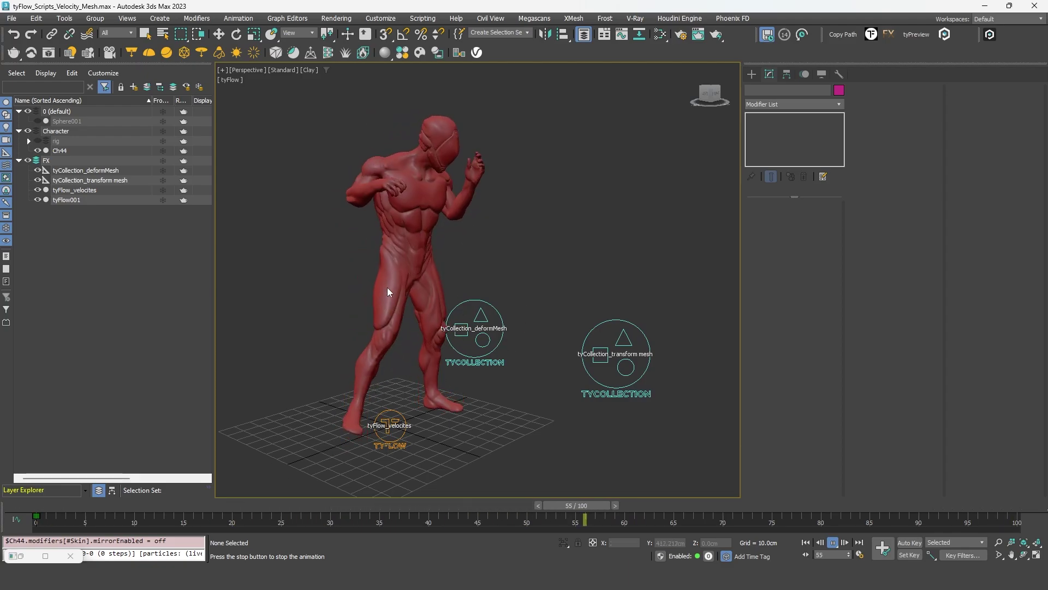
- Return the animation to frame 0 and place the tyFlow001 editor beside the perspective view of the character
click(280, 506)
alt+middle_drag(469, 287, 516, 283)
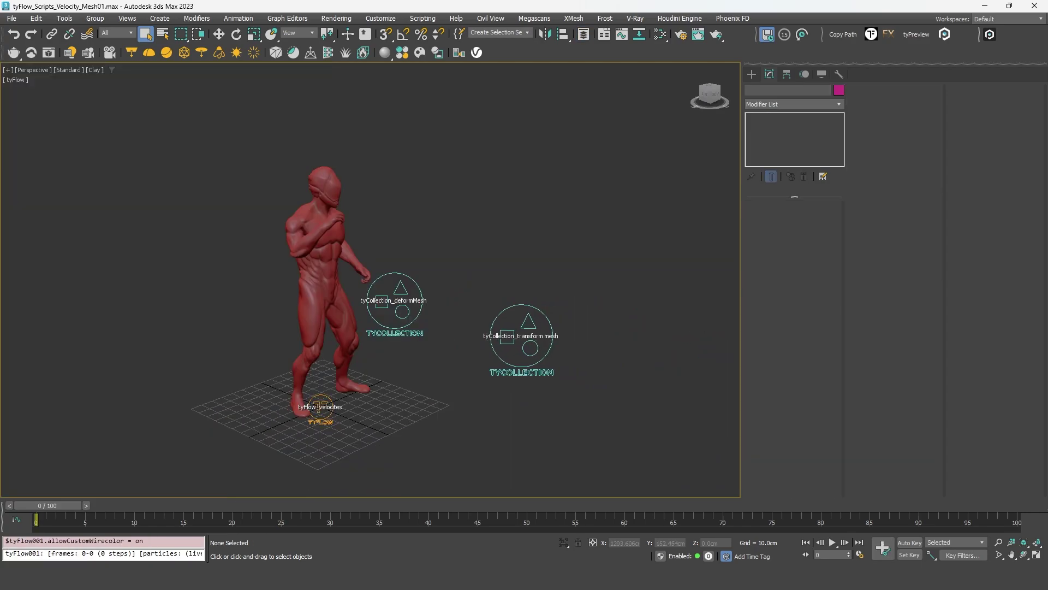
drag(1047, 53, 608, 70)
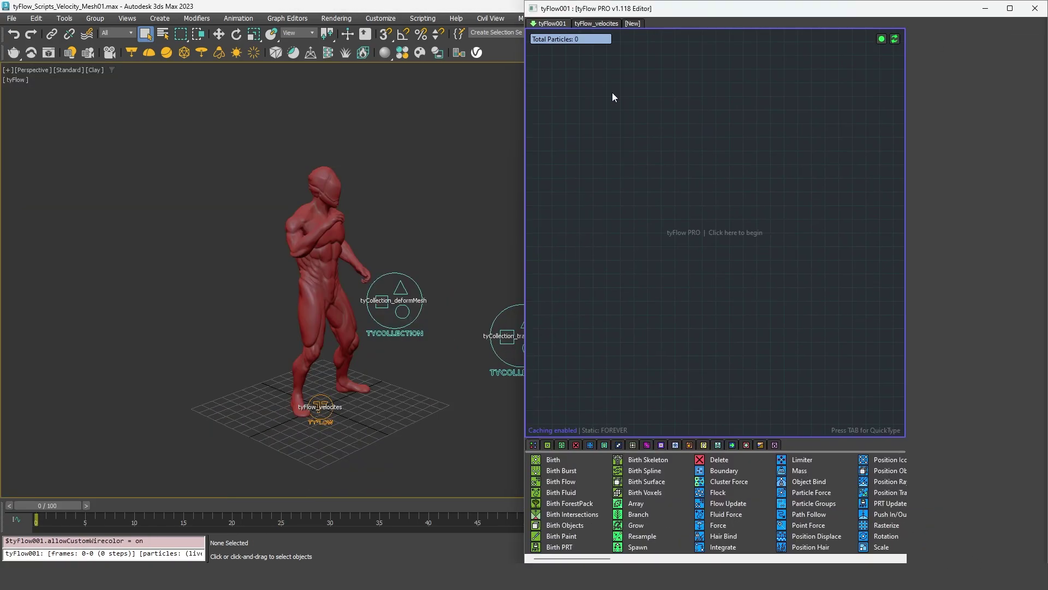
- Create an event in tyFlow001 with a Birth operator, and disable the operator's end frame
key(Tab)
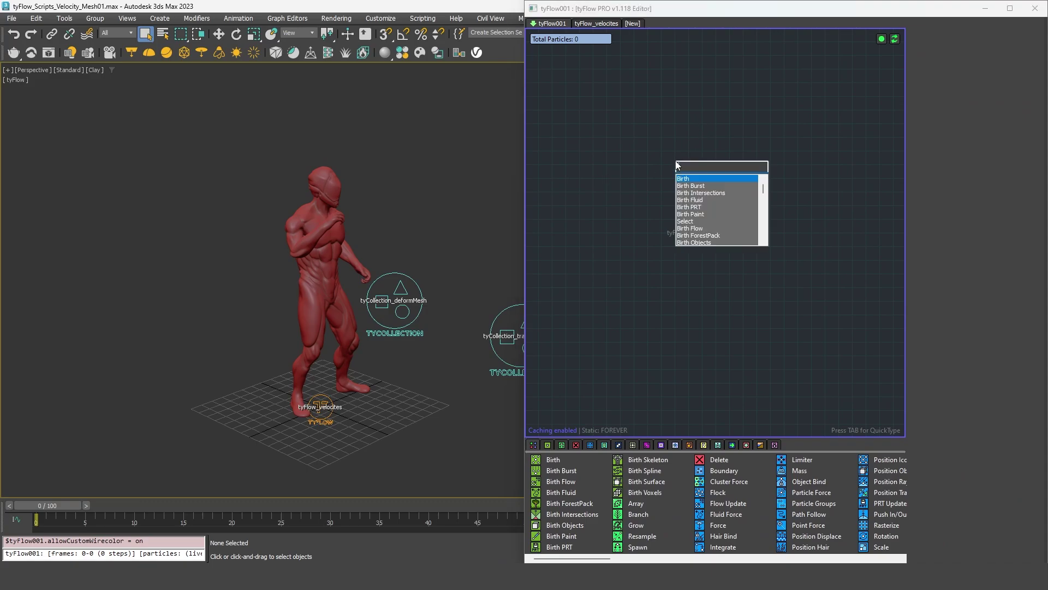
text(birth)
key(Return)
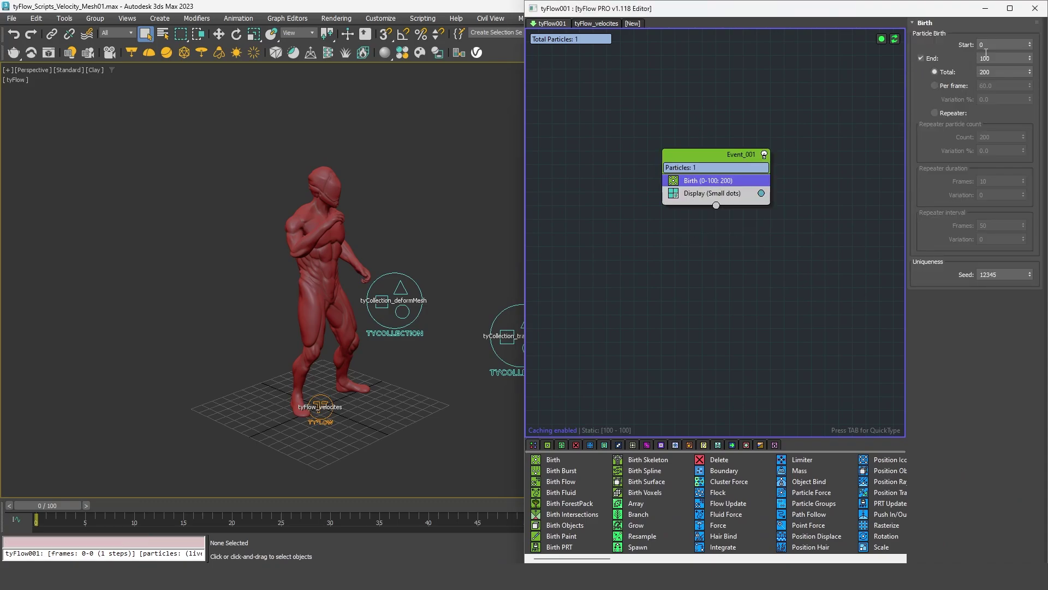
click(921, 59)
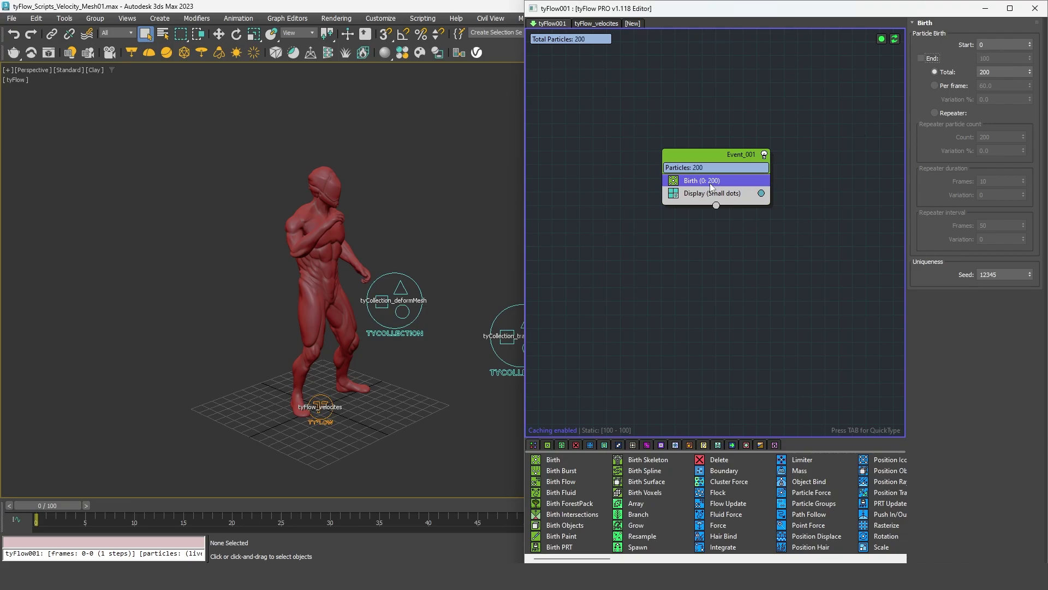
drag(709, 166, 679, 128)
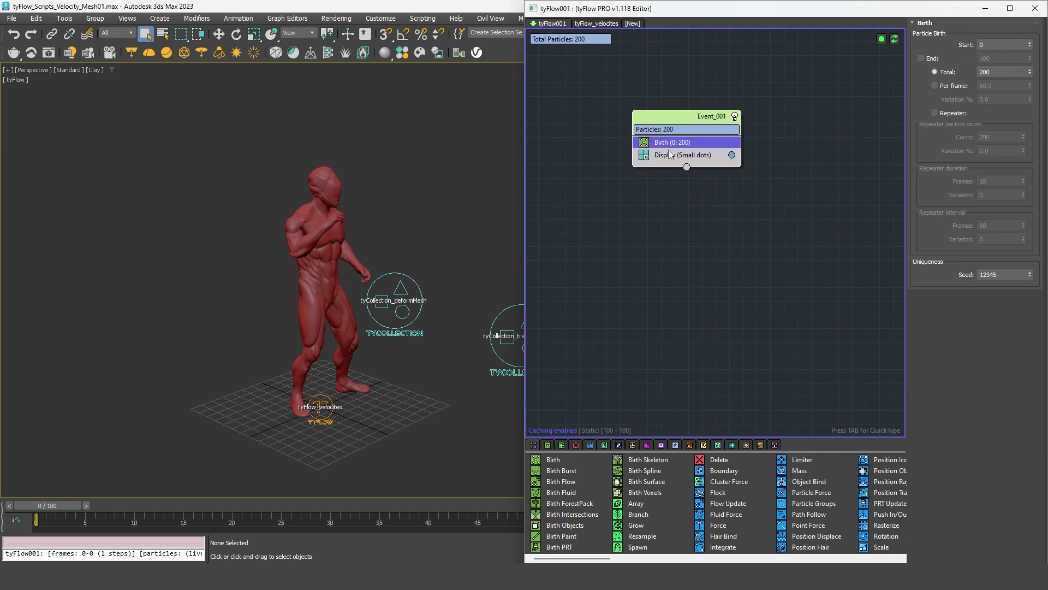
- Add a Position Object operator below Birth and pick the character mesh Ch44 as its object
key(Tab)
text(pos)
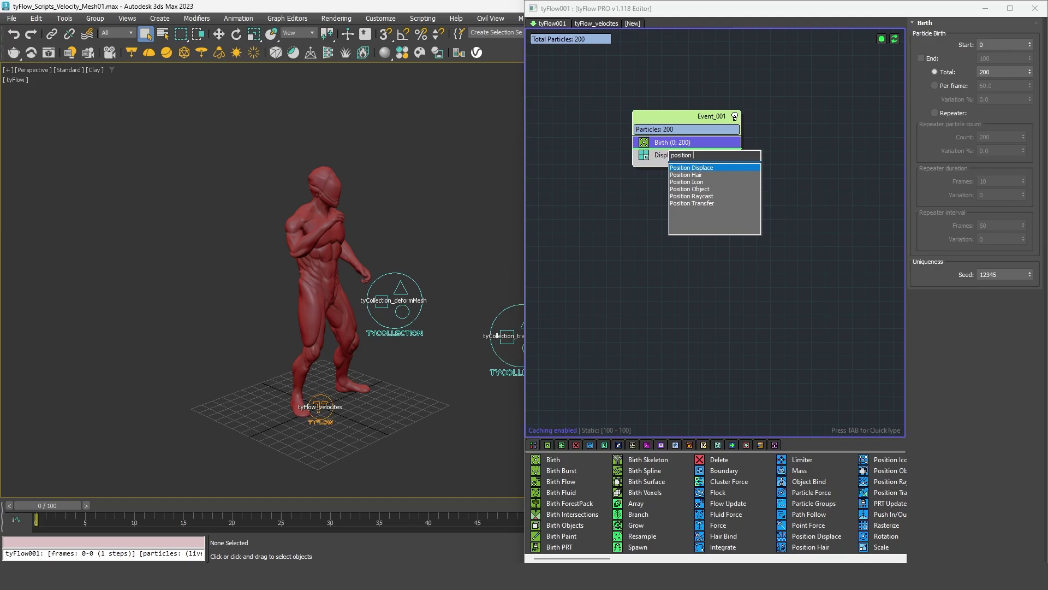
text(ition)
key(Down)
key(Down)
key(Down)
key(Return)
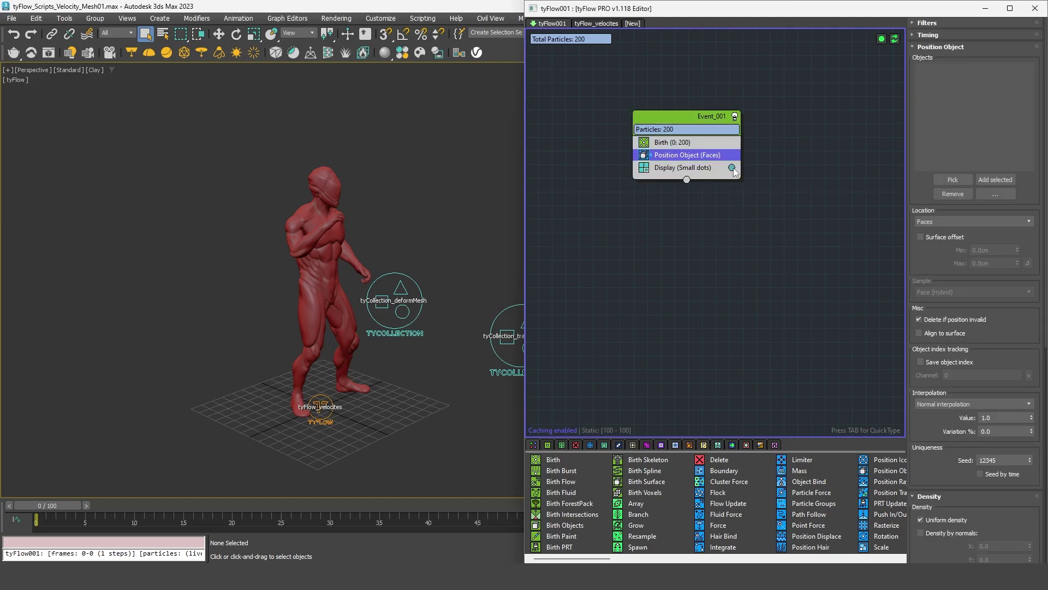
click(952, 179)
click(298, 219)
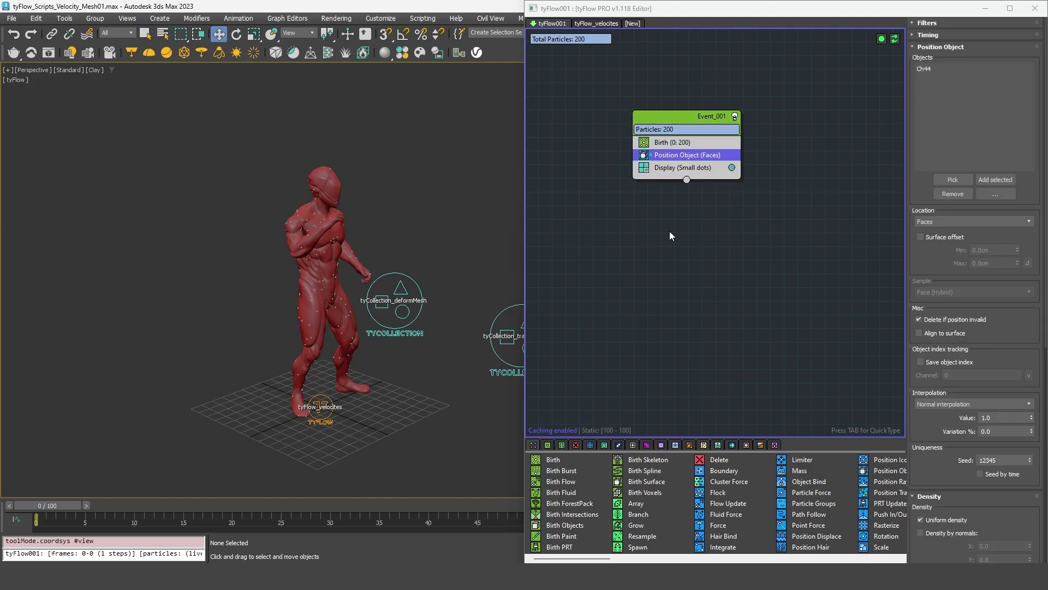
- Set the Display operator to large dots and change its particle color to yellow-green
click(706, 168)
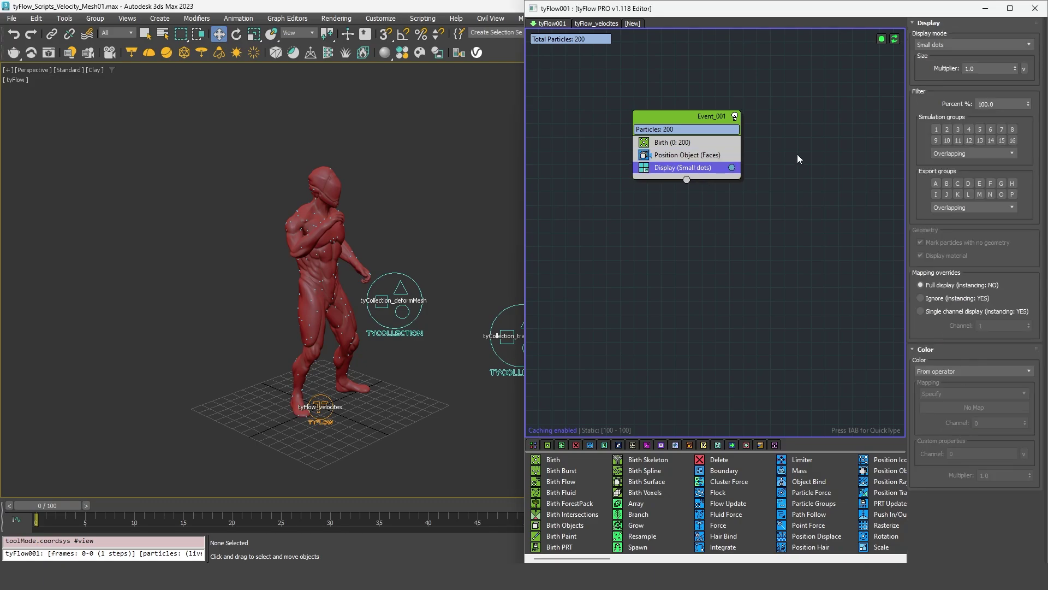
click(969, 48)
click(962, 76)
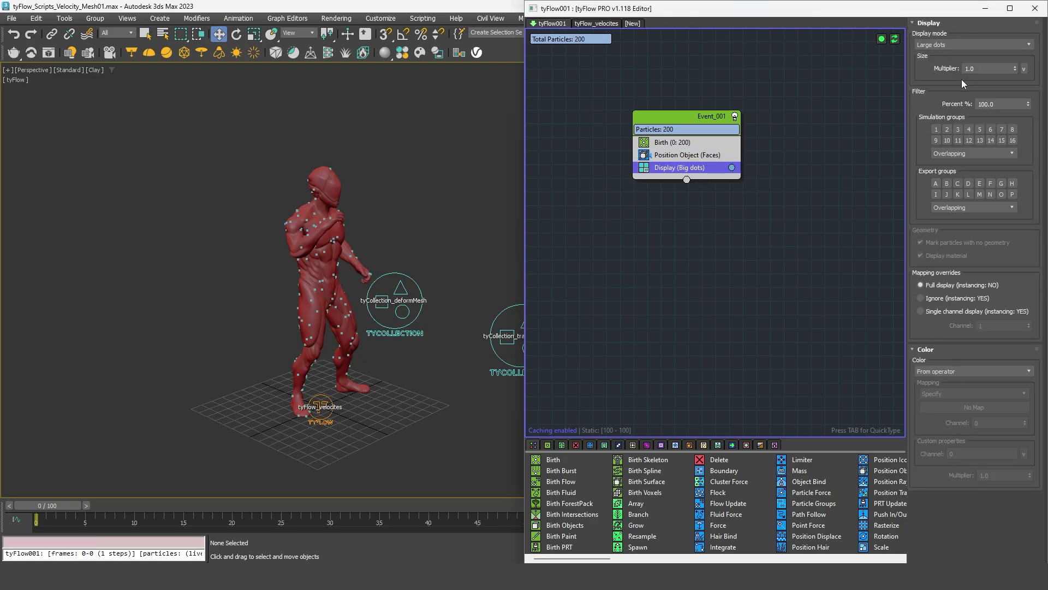
click(731, 168)
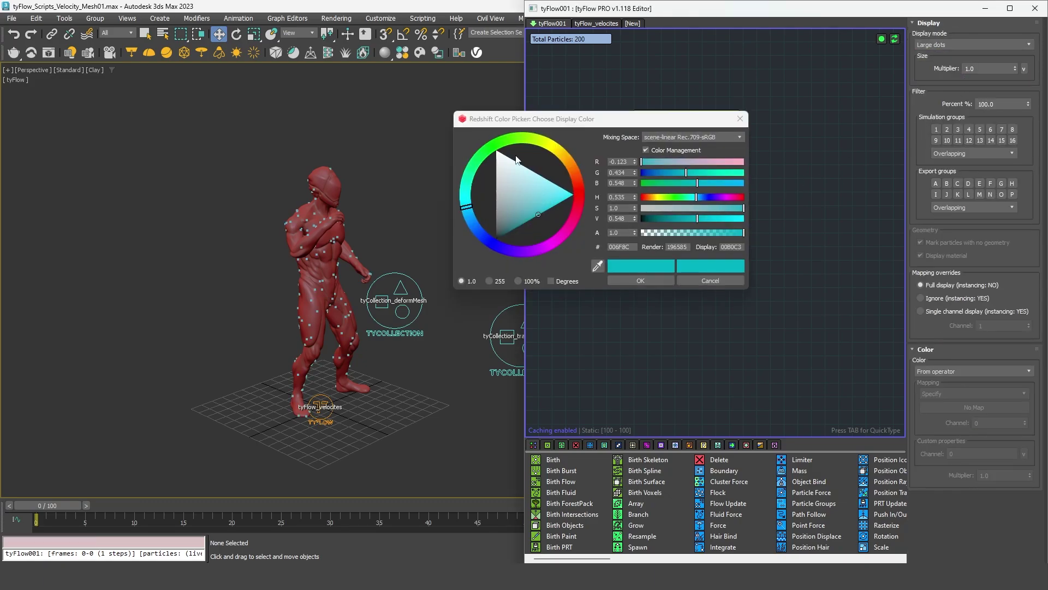
drag(498, 139, 500, 139)
drag(539, 213, 578, 211)
click(640, 281)
- Add an Object Bind operator targeting Ch44, locked and snapped to the surface, and scrub the timeline to test the binding
scroll(339, 215, up, 5)
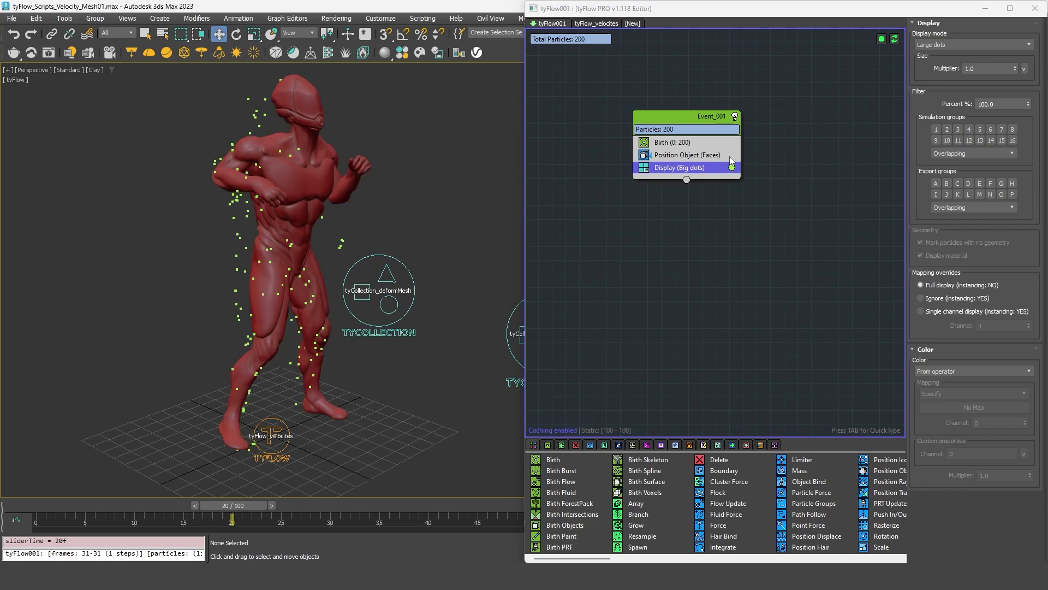
middle_drag(660, 166, 649, 168)
key(Tab)
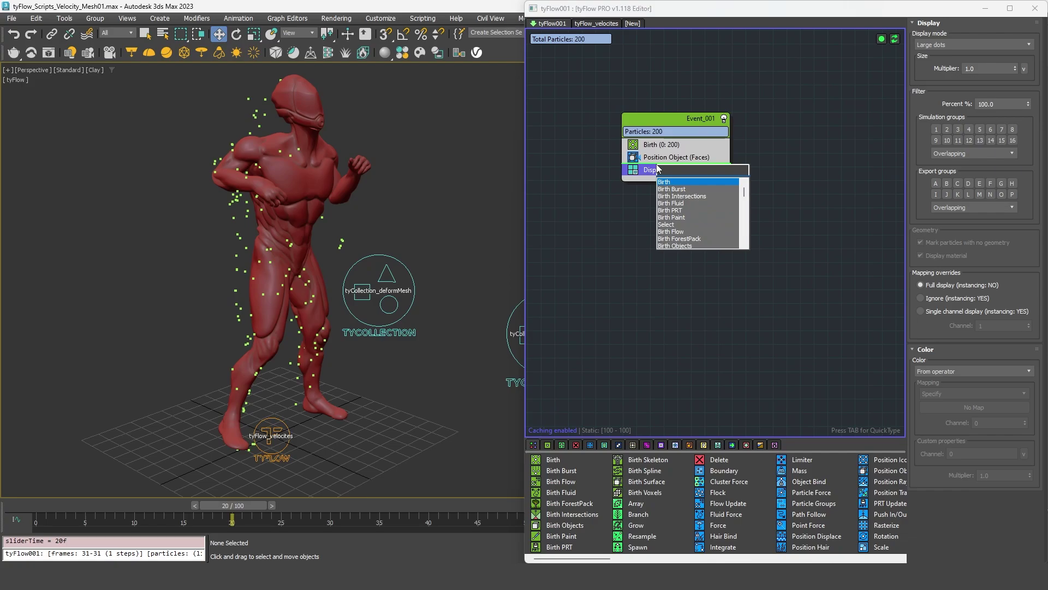
text(obj)
key(Return)
click(952, 235)
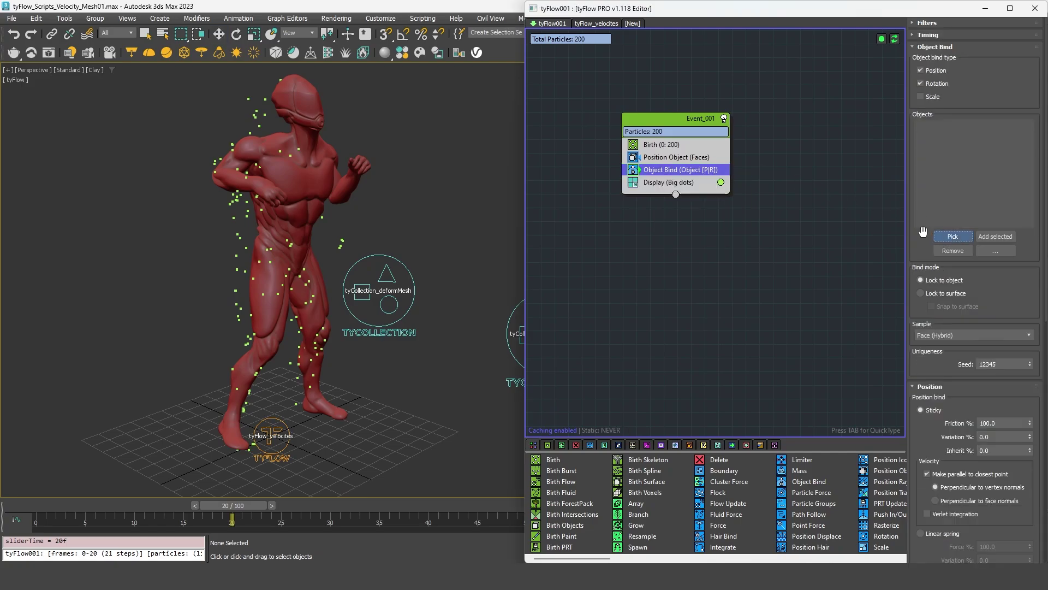
click(306, 175)
click(943, 293)
click(931, 306)
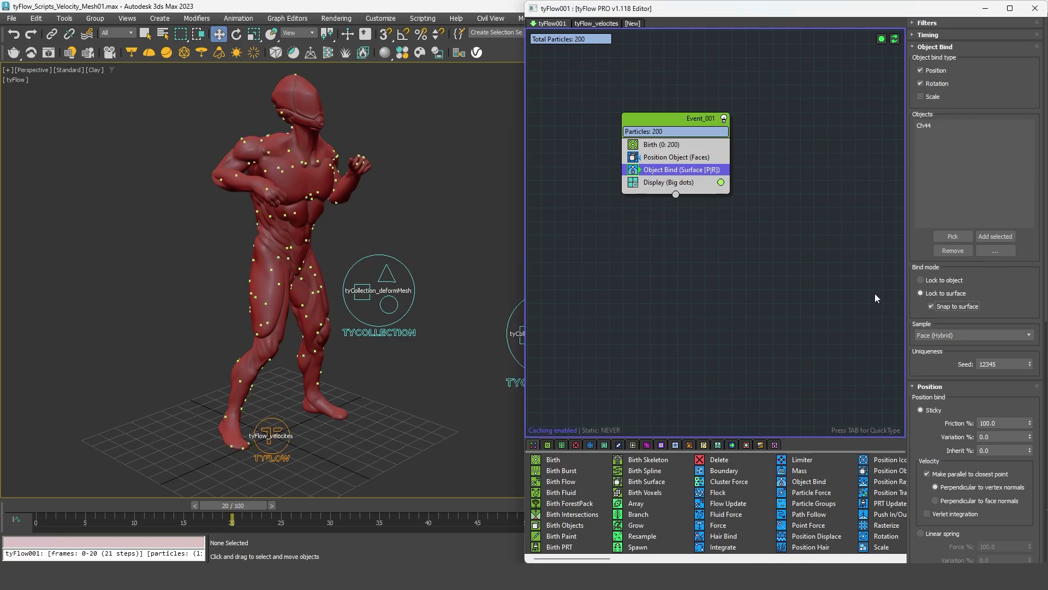
drag(142, 503, 349, 485)
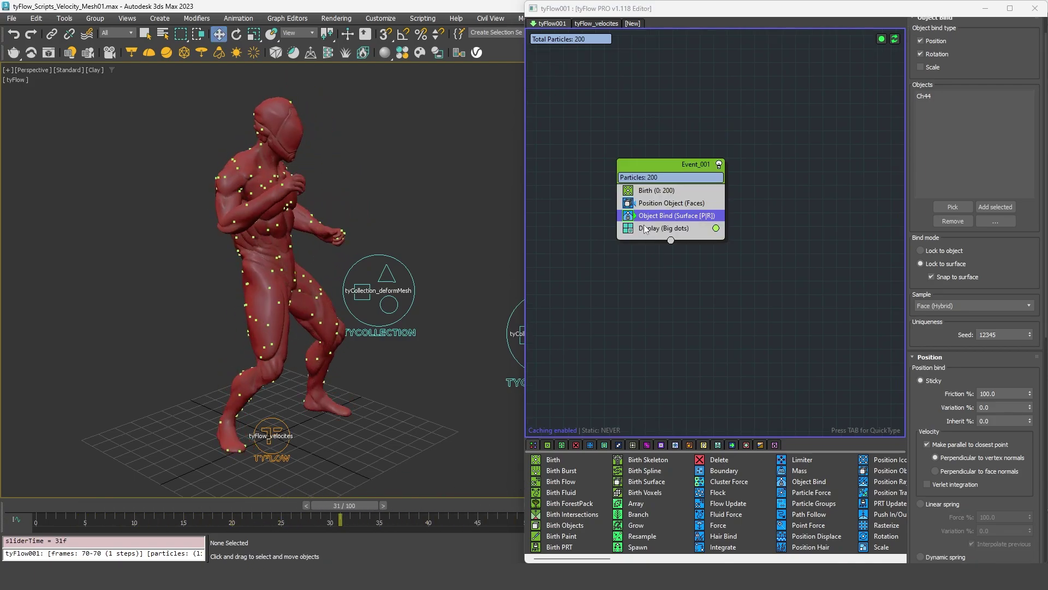
- Add a Display Data operator that shows only particle velocity, with birth ID and data type labels turned off
key(Tab)
text(display)
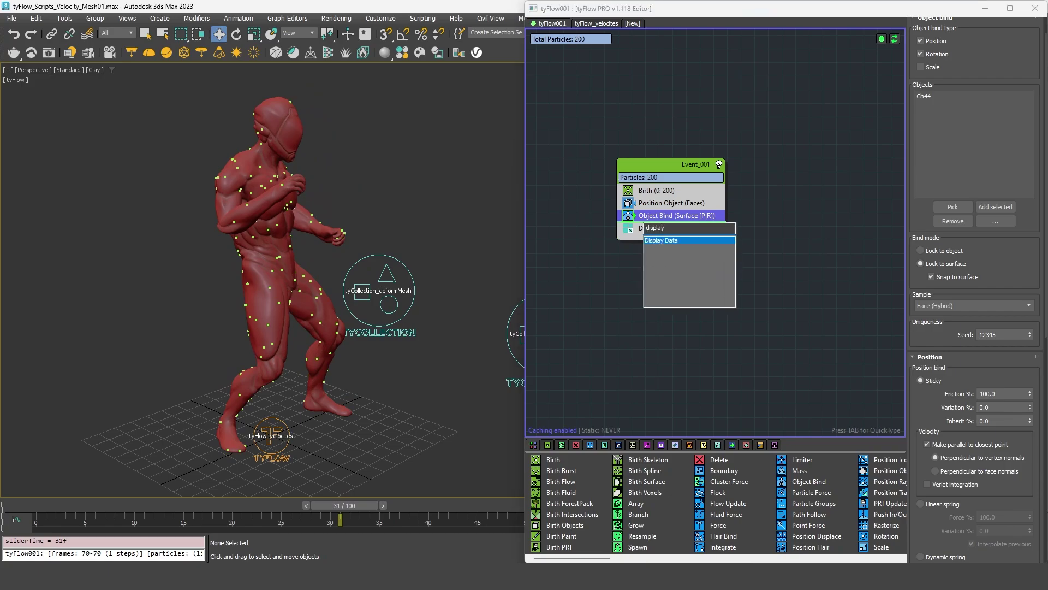
key(Return)
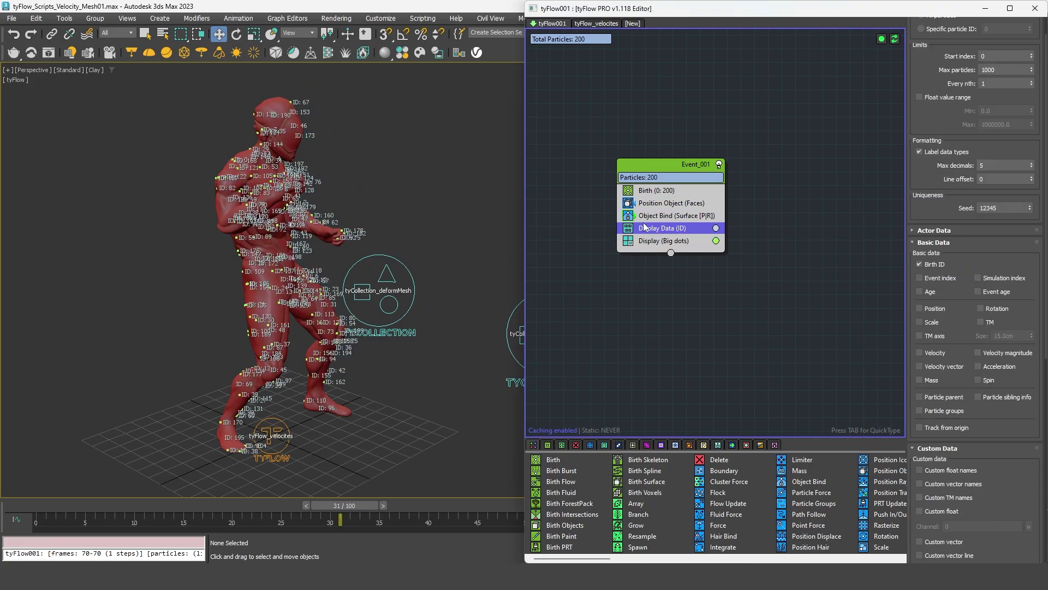
click(919, 151)
click(919, 264)
click(919, 353)
scroll(345, 295, up, 3)
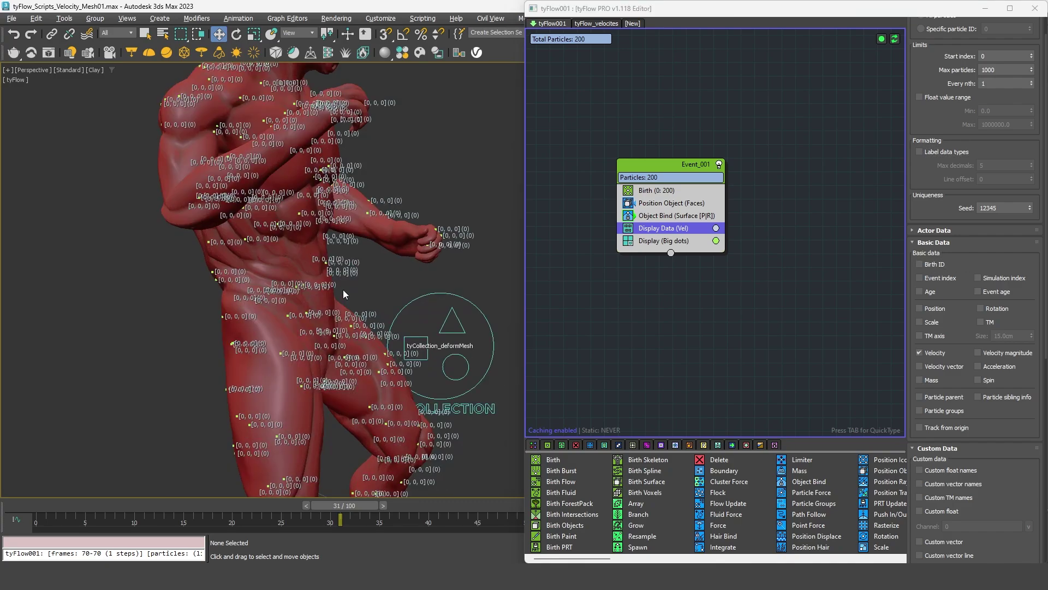
click(929, 354)
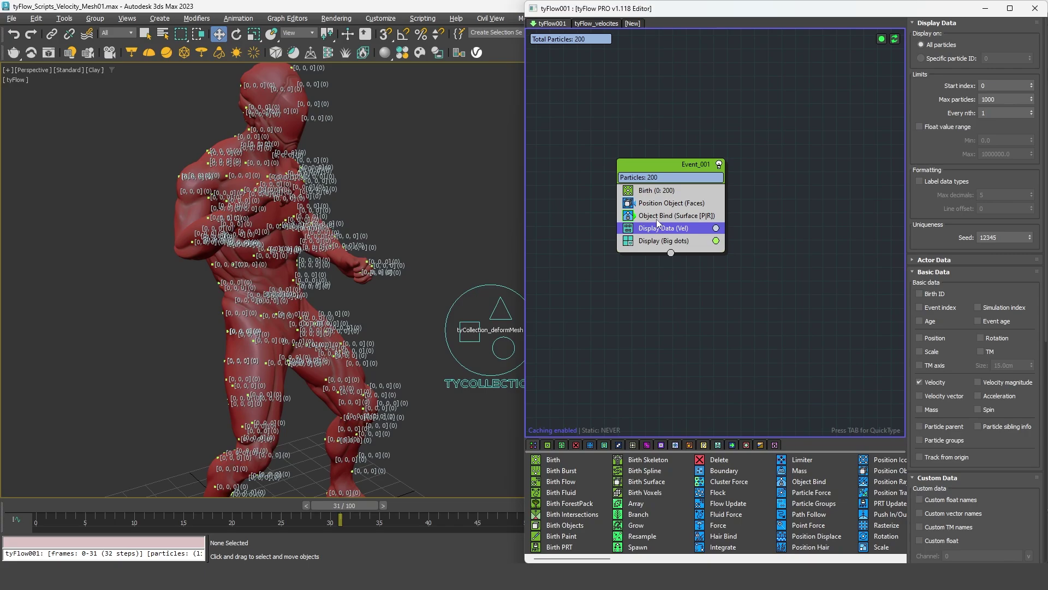
- Enable Verlet integration in the Object Bind operator's position velocity settings
click(664, 216)
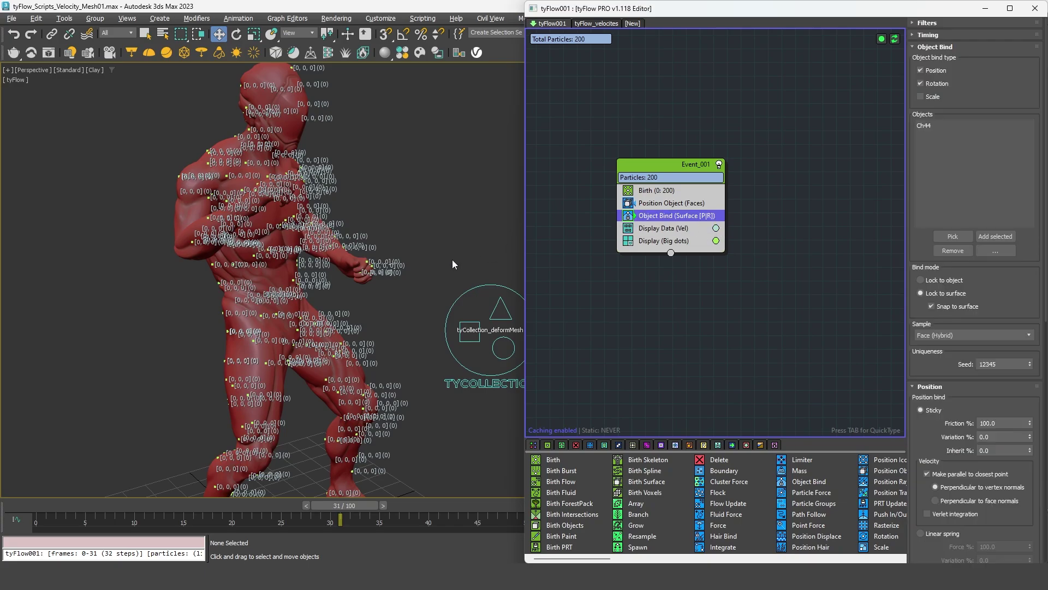
drag(925, 442, 901, 372)
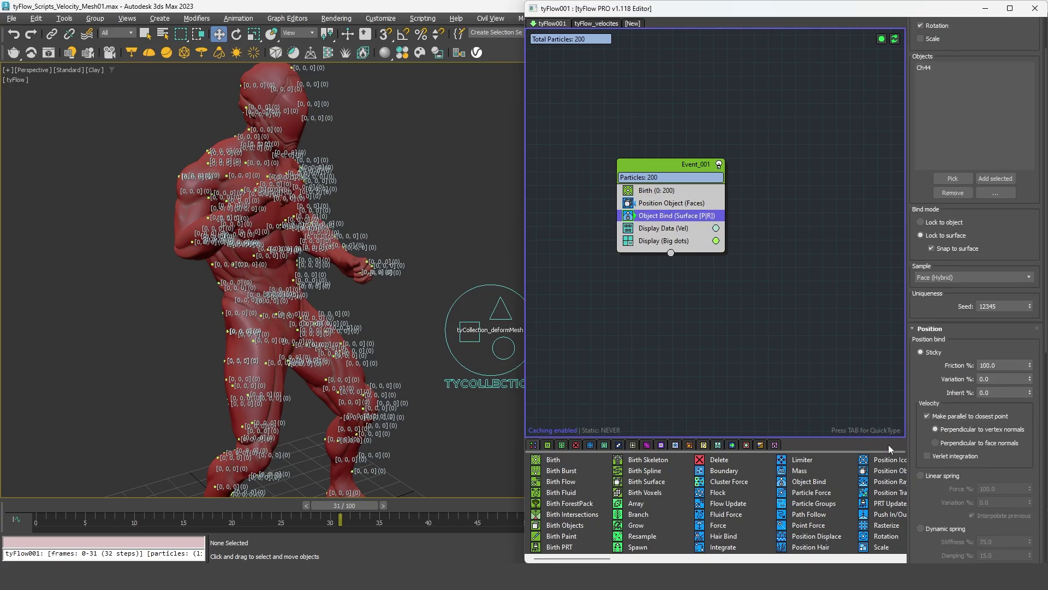
click(933, 456)
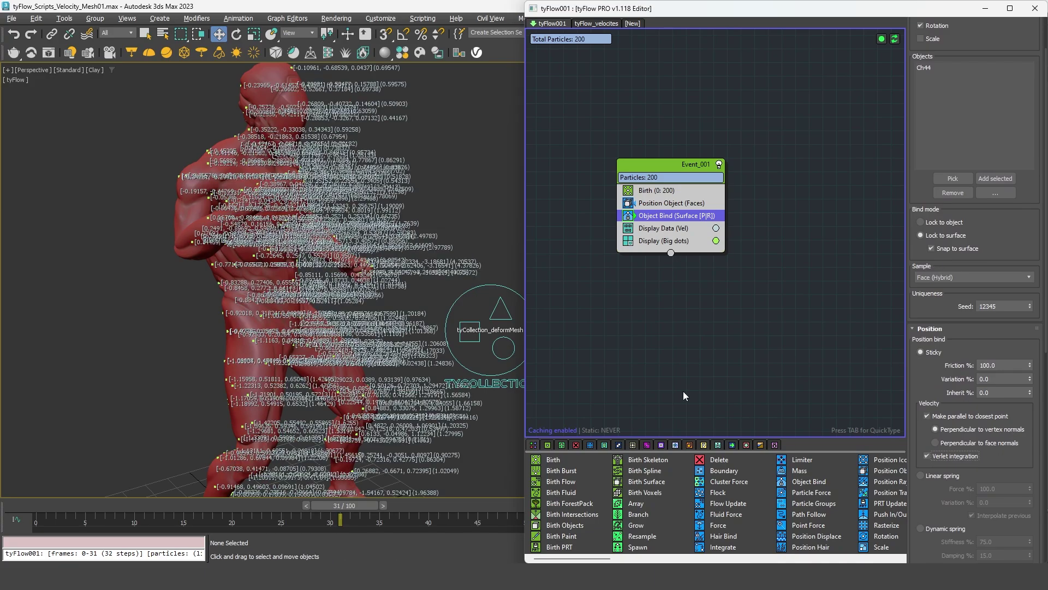
- Switch Display Data from velocity values to velocity vectors and examine the vectors on the character while scrubbing the timeline
click(655, 228)
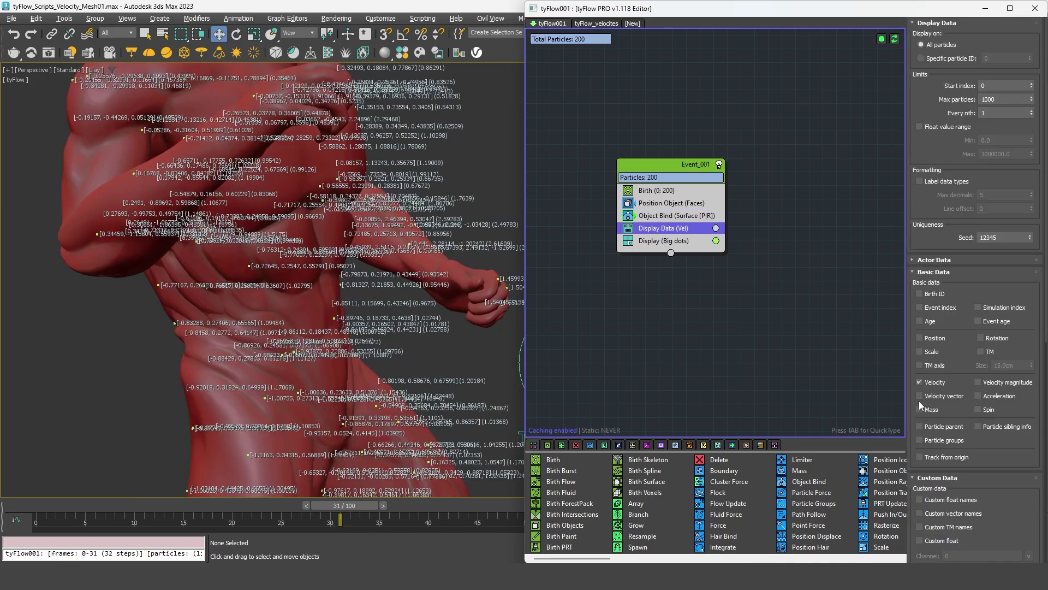
click(932, 384)
click(933, 384)
click(934, 396)
scroll(275, 362, up, 5)
drag(341, 505, 584, 486)
scroll(370, 319, down, 3)
middle_drag(370, 319, 322, 328)
scroll(398, 308, up, 5)
scroll(378, 317, down, 5)
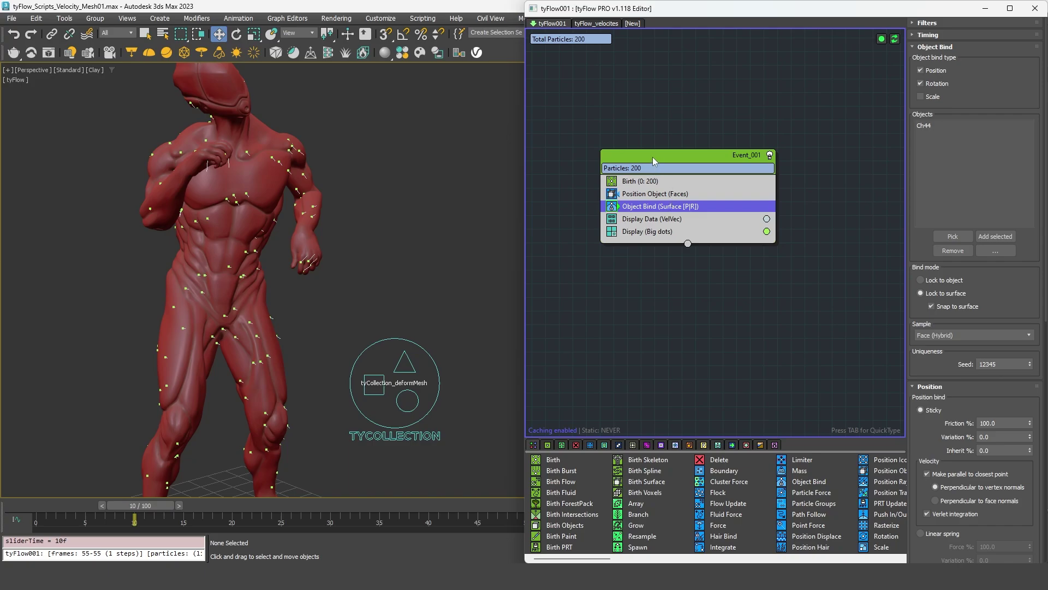
- Set the Birth operator's start frame to 10
drag(653, 156, 646, 136)
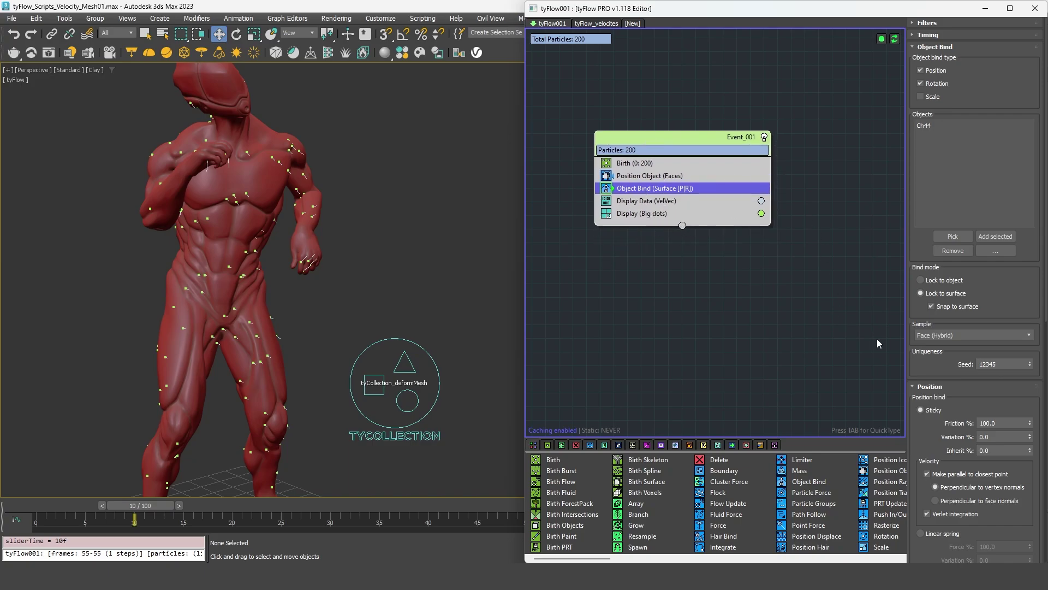
click(723, 163)
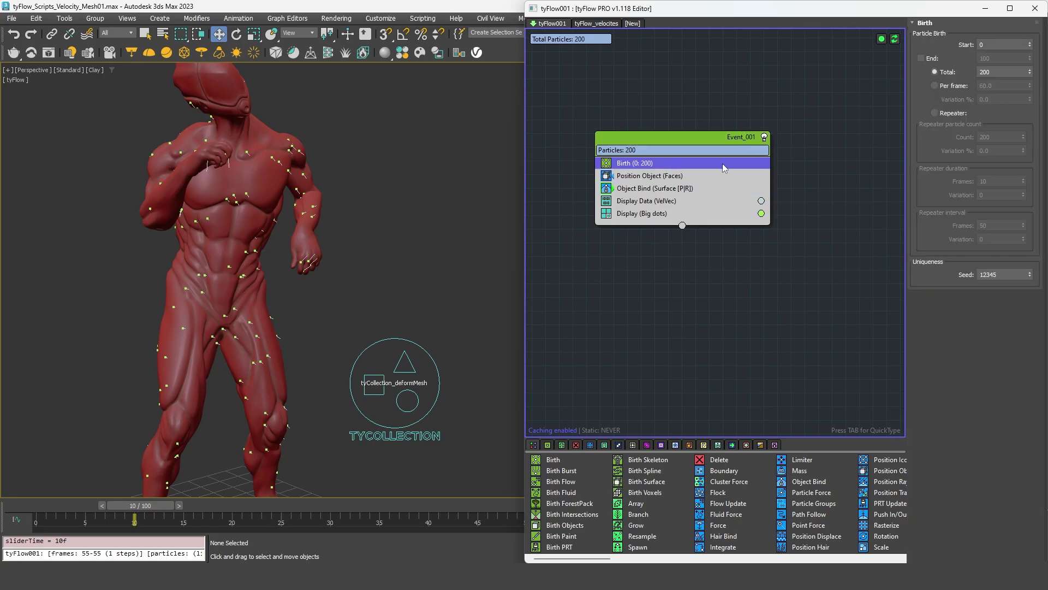
click(992, 43)
text(10)
key(Return)
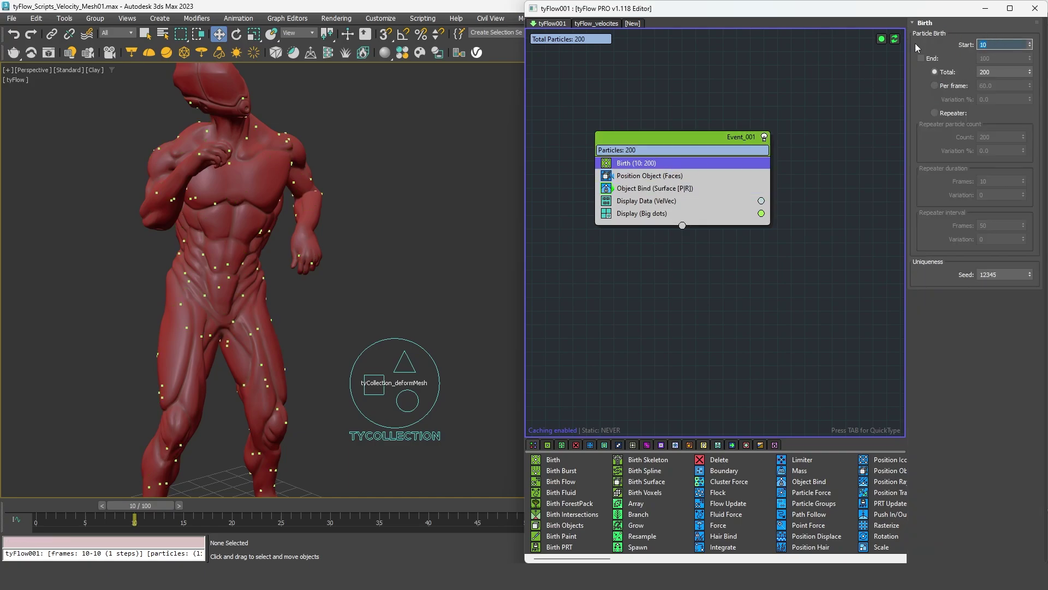
- Make Display Data show velocity values instead of velocity vectors, and examine the values on the torso
click(667, 200)
click(928, 383)
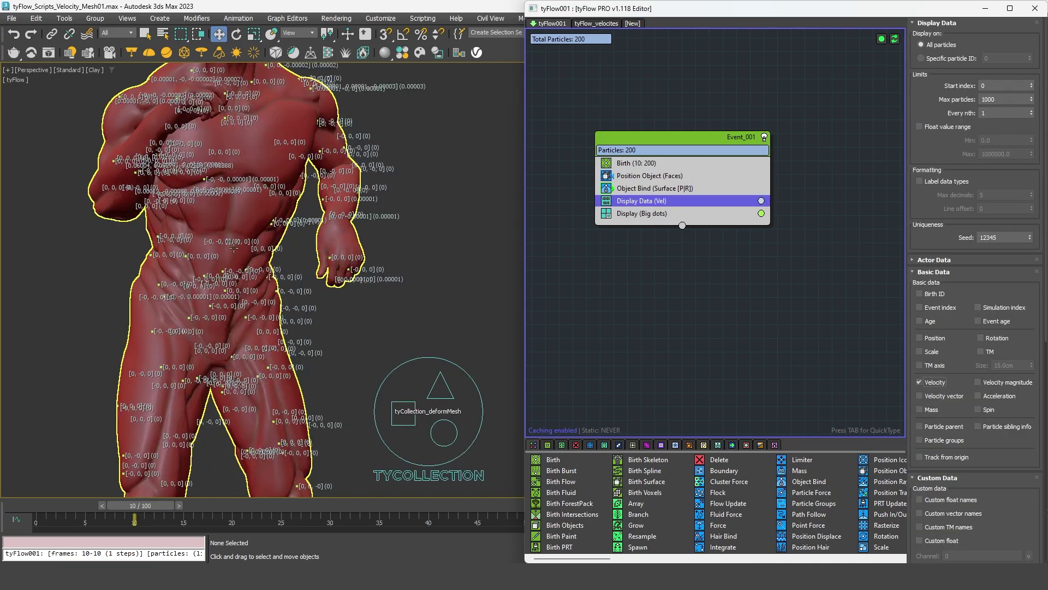
scroll(233, 247, up, 5)
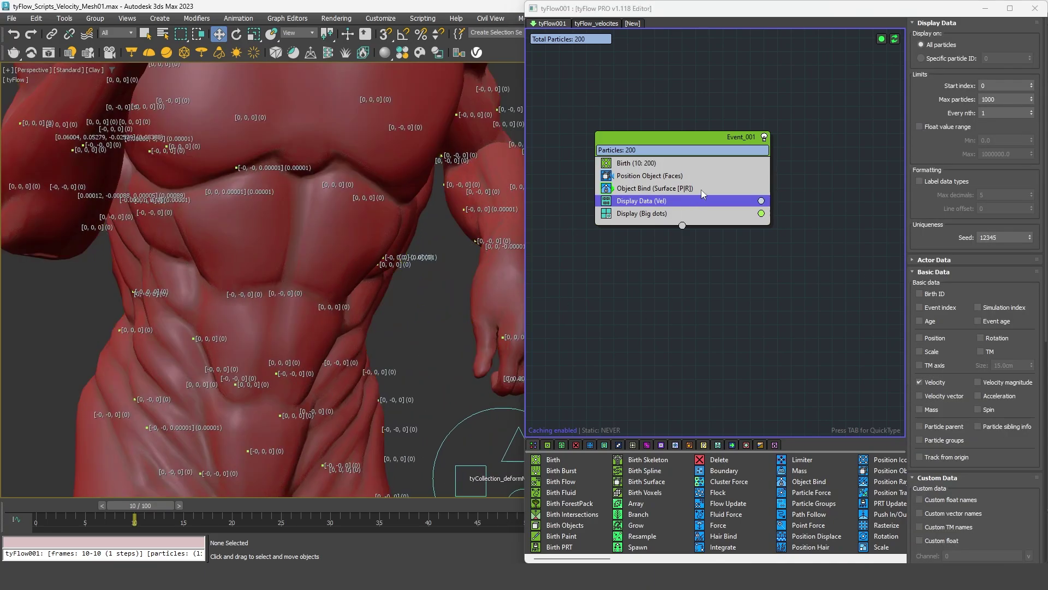
- Review the Object Bind position settings and compare the particle velocities between frames 10 and 11
click(700, 188)
scroll(921, 371, down, 5)
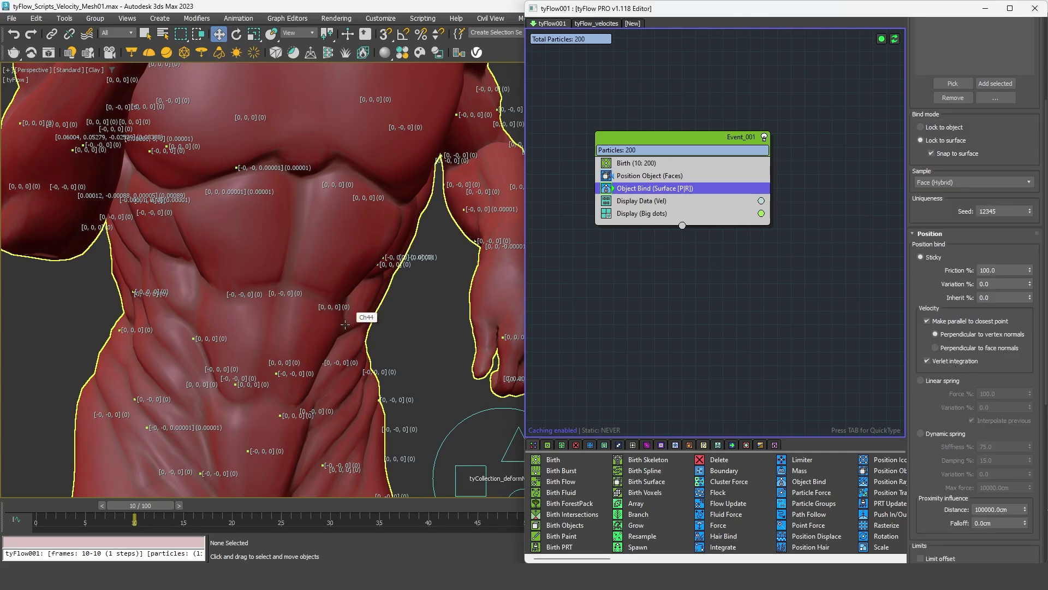
drag(134, 506, 146, 511)
key(w)
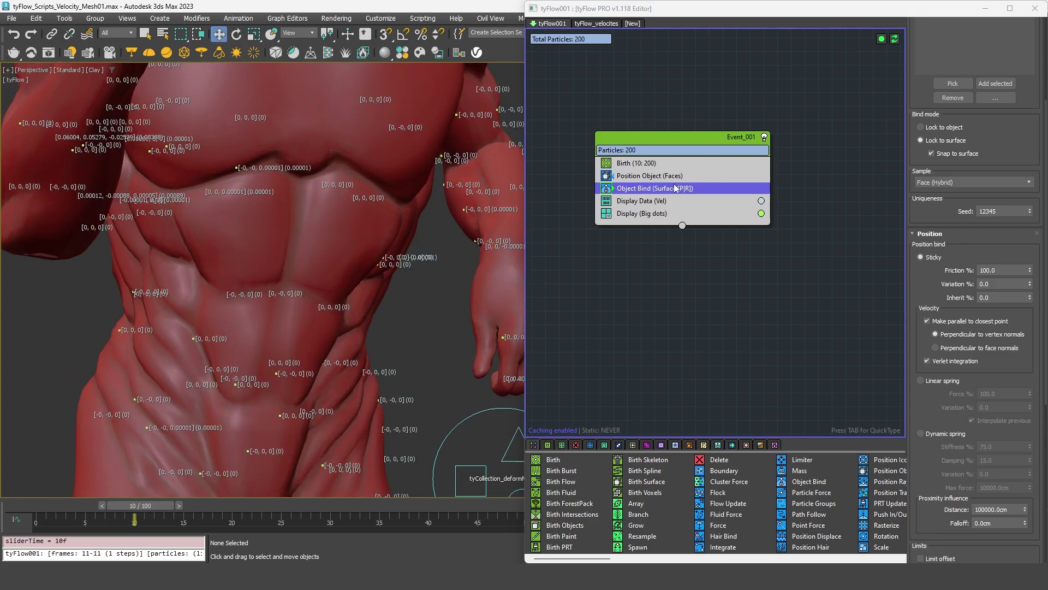
drag(686, 136, 656, 180)
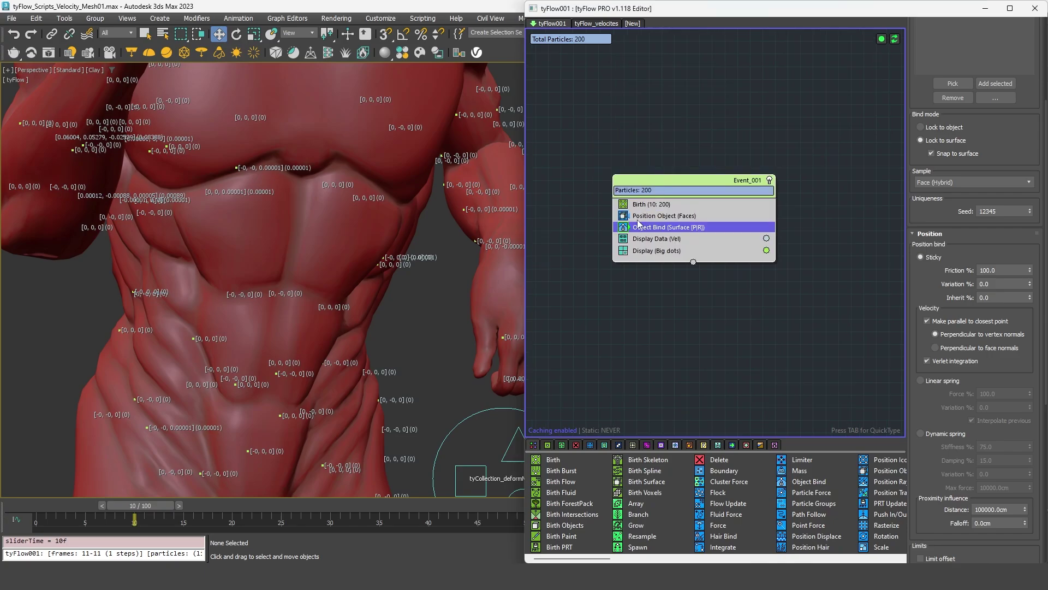
scroll(639, 224, up, 1)
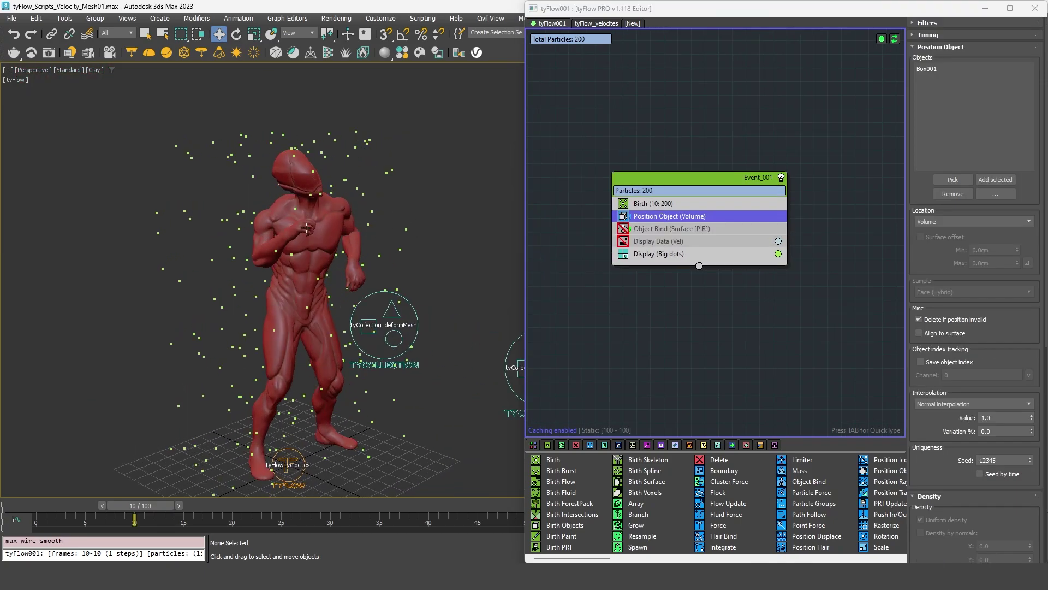
- Examine the particles scattered around the character from several angles and open the Object Bind operator's settings
alt+middle_drag(244, 233, 441, 245)
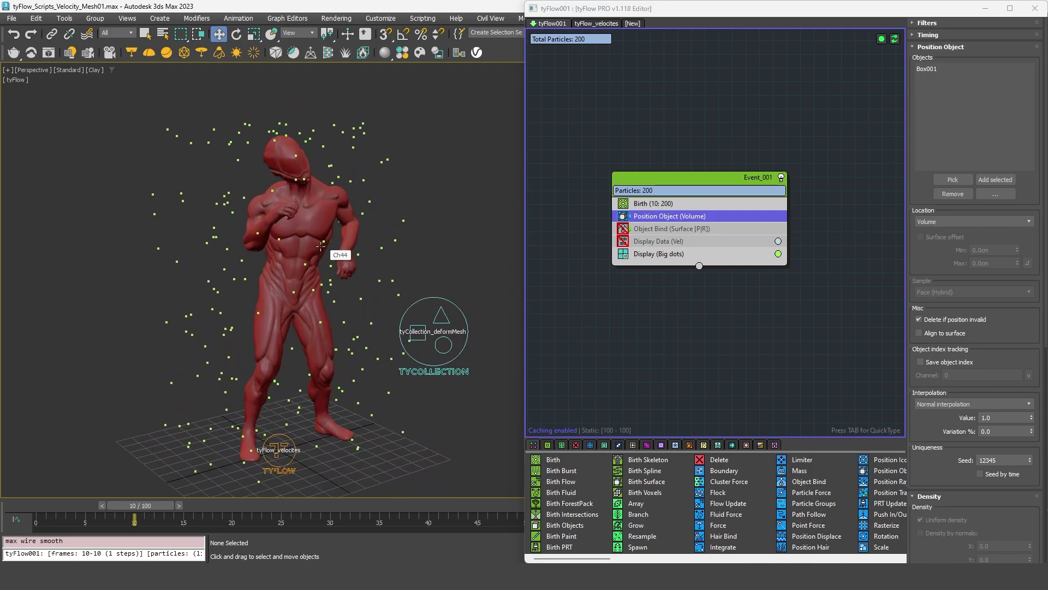
drag(692, 189, 663, 163)
alt+middle_drag(324, 223, 348, 187)
scroll(325, 210, up, 5)
scroll(328, 202, down, 5)
click(617, 202)
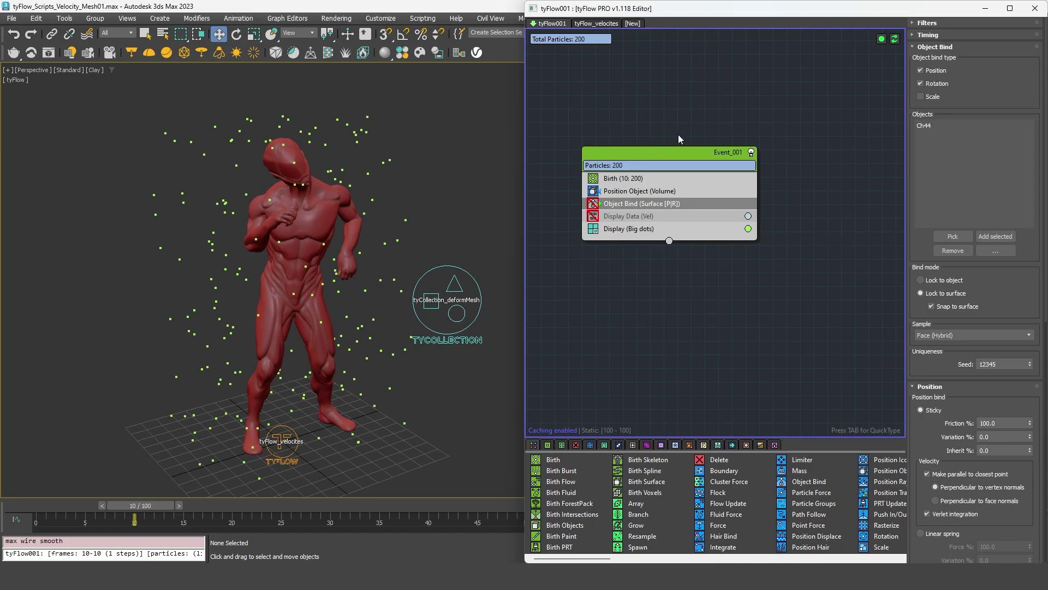
- Show the Layer Explorer and delete the Box001 emitter object from the default layer
drag(642, 152, 667, 150)
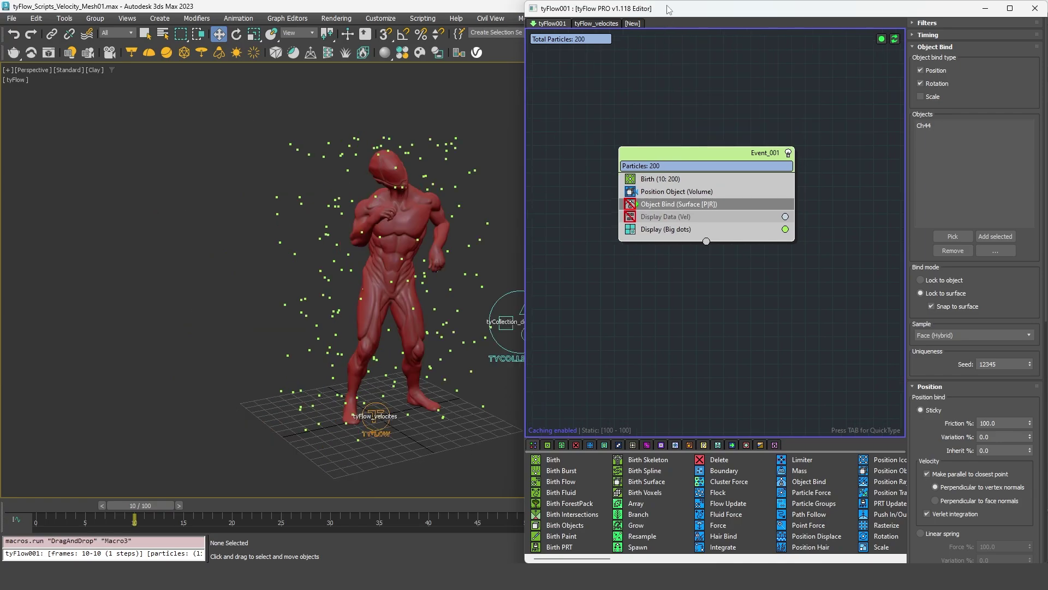
drag(668, 10, 871, 279)
click(584, 34)
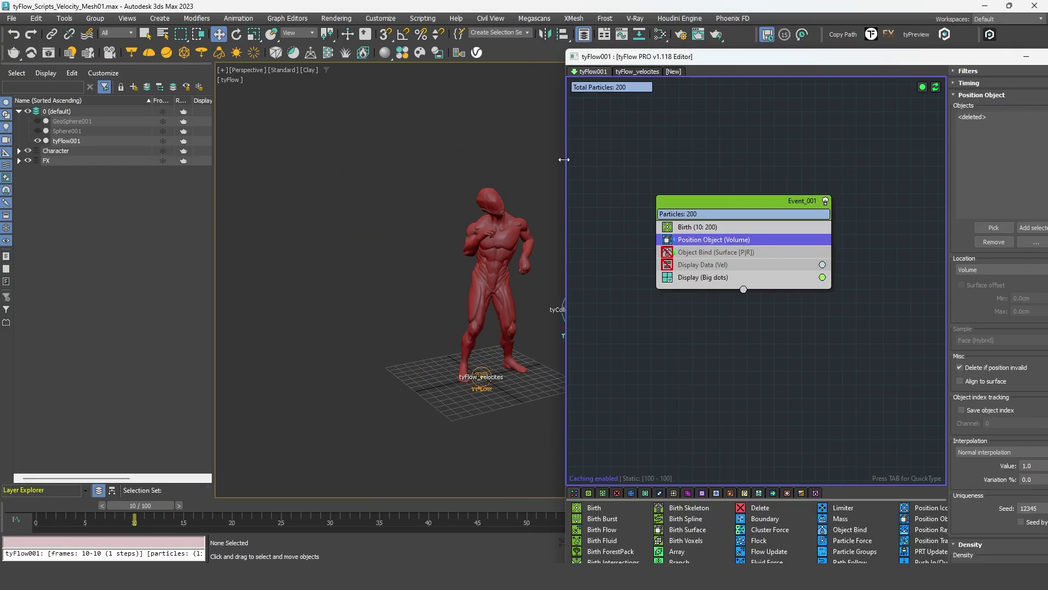
drag(579, 160, 740, 160)
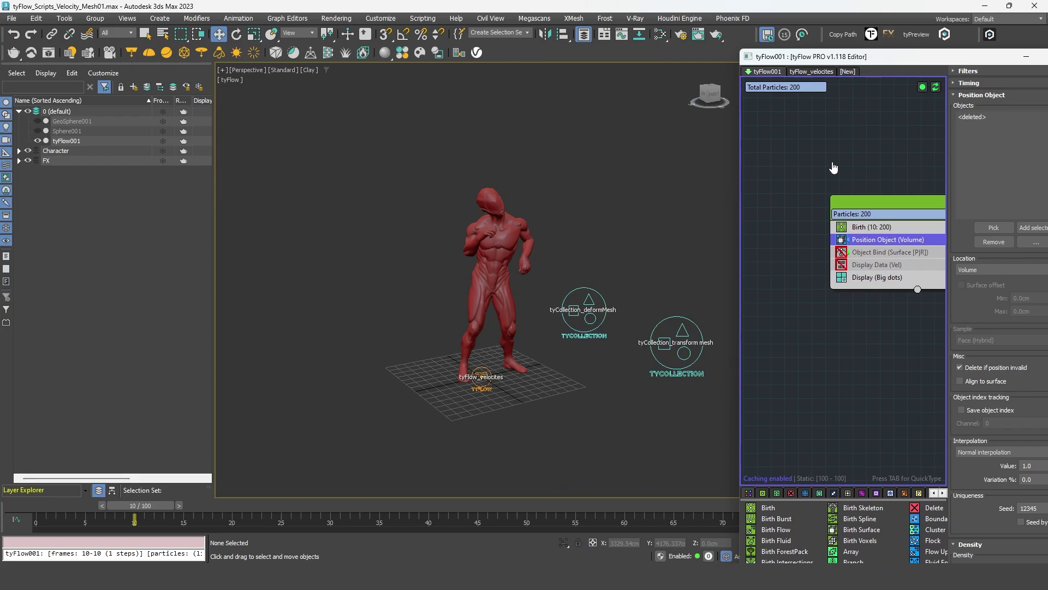
middle_drag(833, 163, 784, 159)
middle_drag(832, 107, 811, 106)
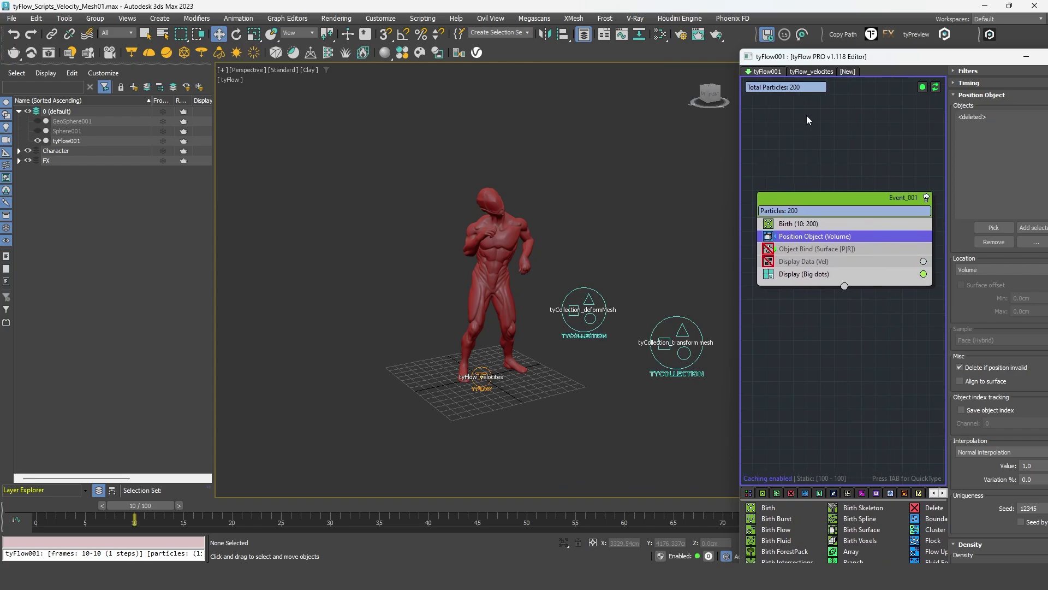
- Insert a Script operator directly below Position Object in Event_001 and open its script editor
drag(824, 62, 676, 48)
scroll(567, 245, up, 5)
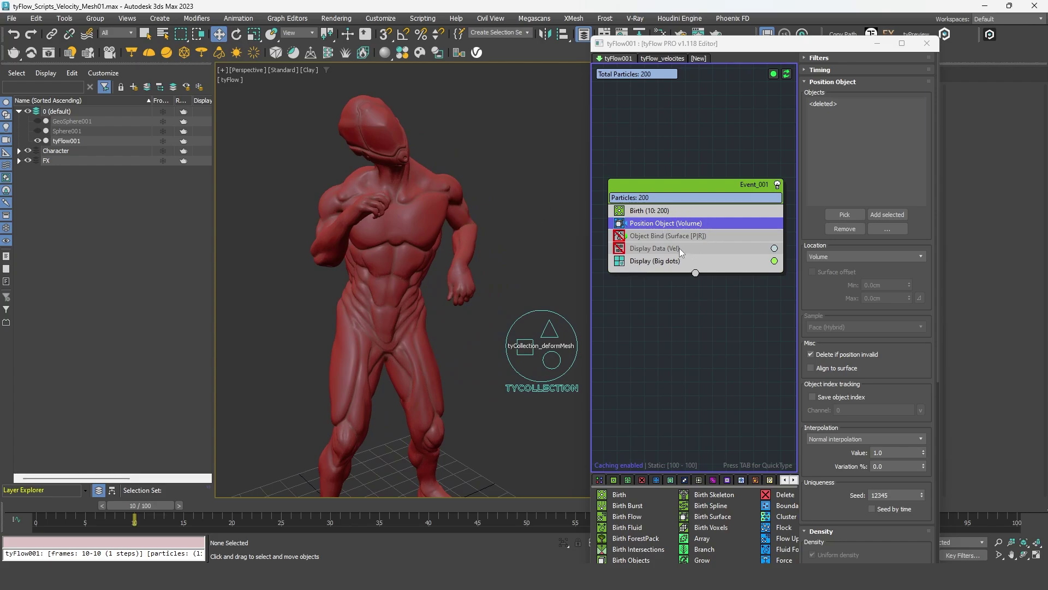
middle_drag(635, 231, 646, 232)
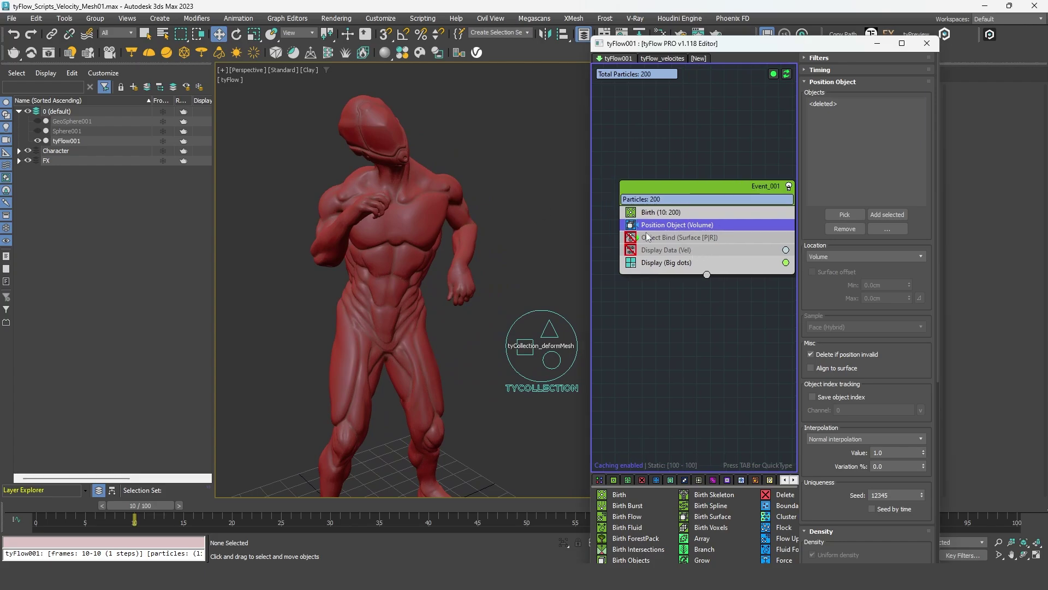
key(Tab)
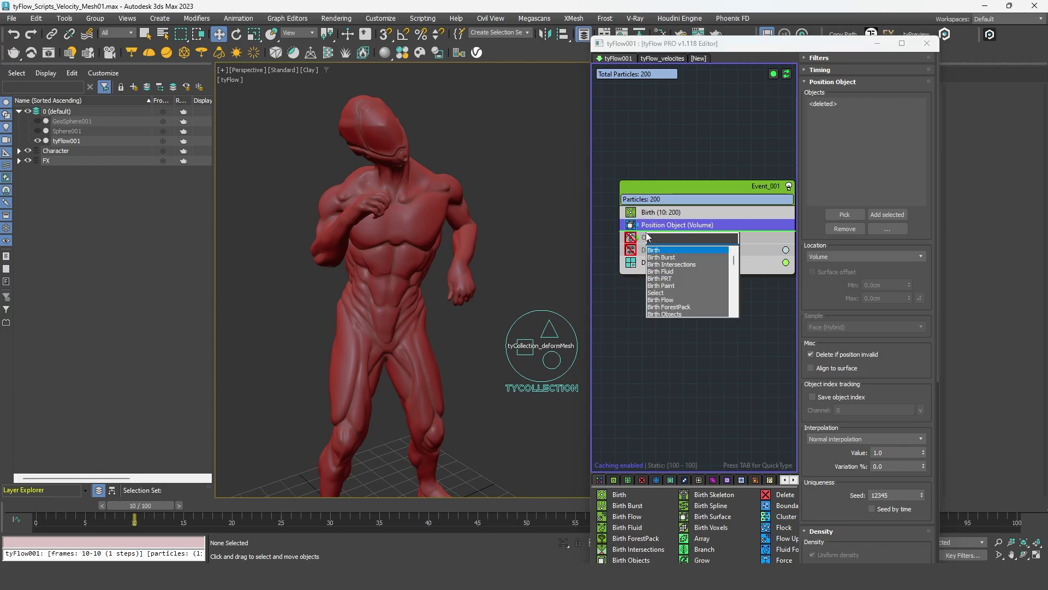
text(script)
key(Return)
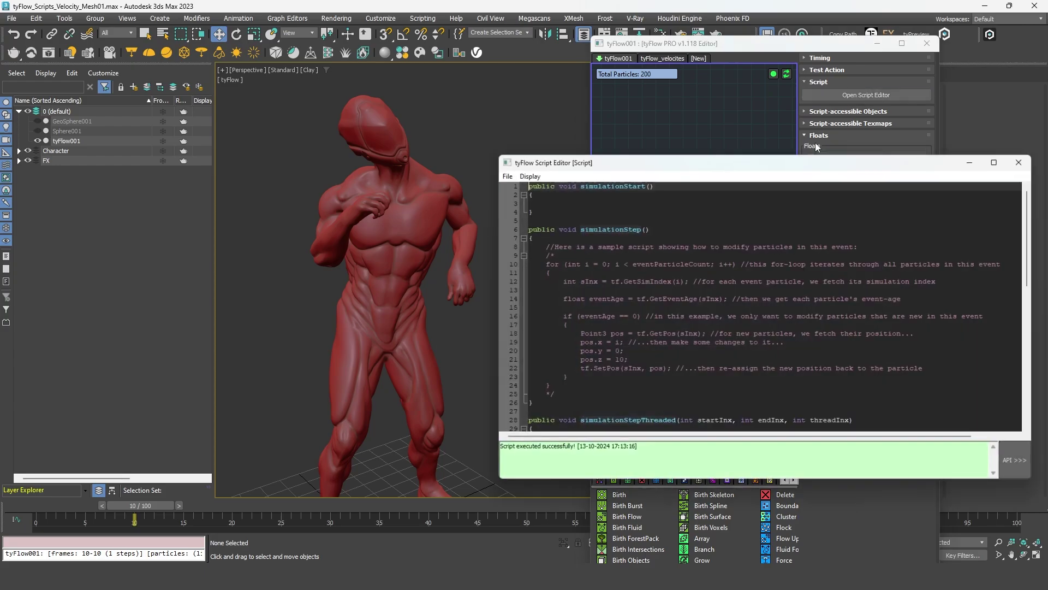
- Uncomment the sample for-loop in simulationStep by removing its comment markers and the surplus blank lines
drag(498, 207, 572, 207)
drag(672, 155, 673, 30)
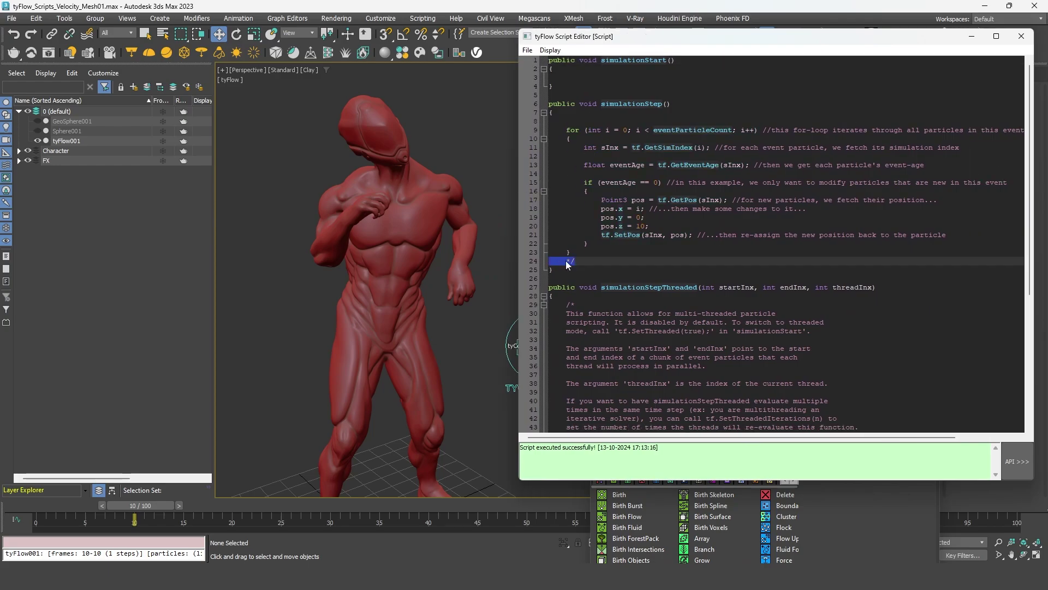
key(BackSpace)
key(BackSpace)
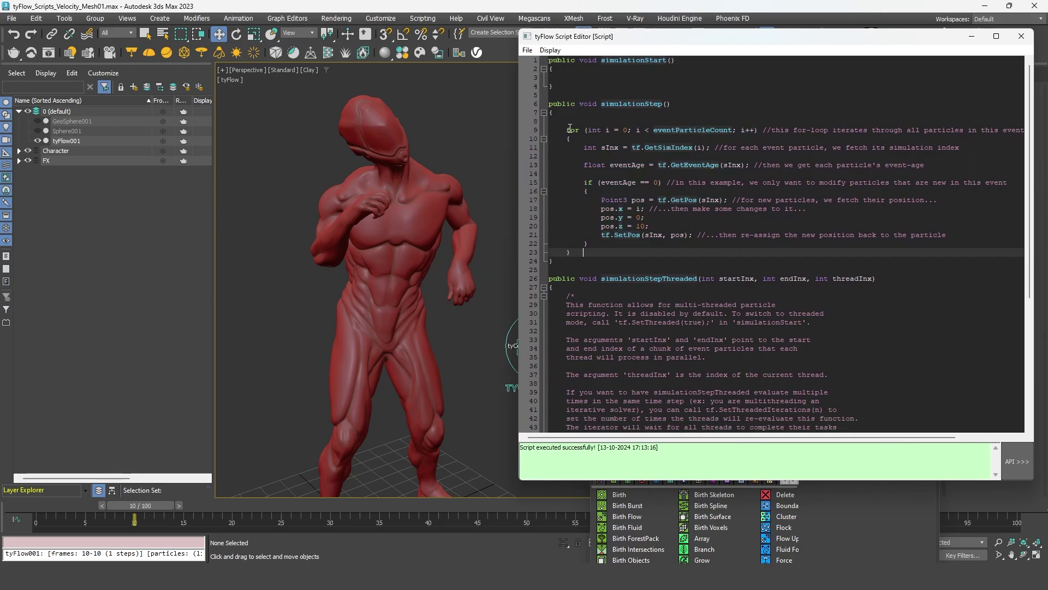
click(570, 123)
key(BackSpace)
- Delete the sample event-age and position code from the loop, keeping only the int sInx line and an indented empty line
drag(607, 235, 521, 158)
key(BackSpace)
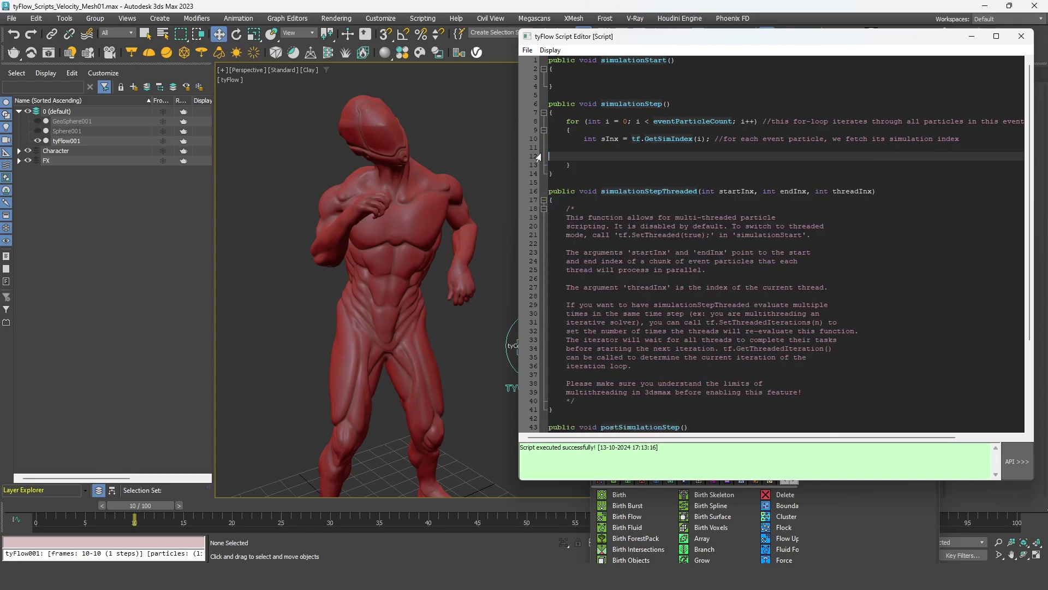
key(Tab)
key(Tab)
- Open the script API documentation and read the tfObj class entry for GetClosestVel(Point3 p)
click(1023, 462)
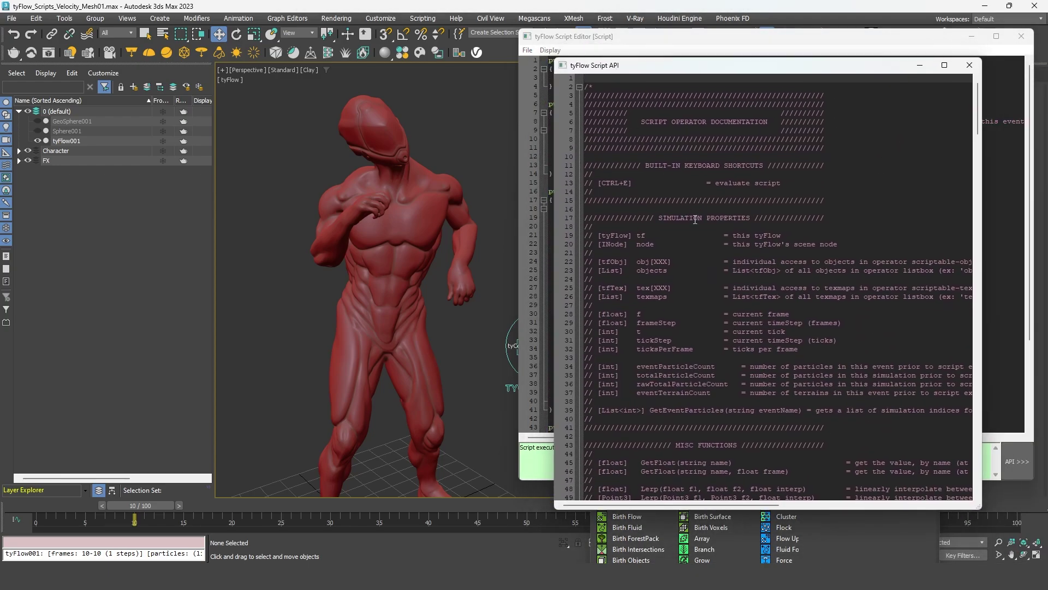
drag(1001, 109, 1002, 291)
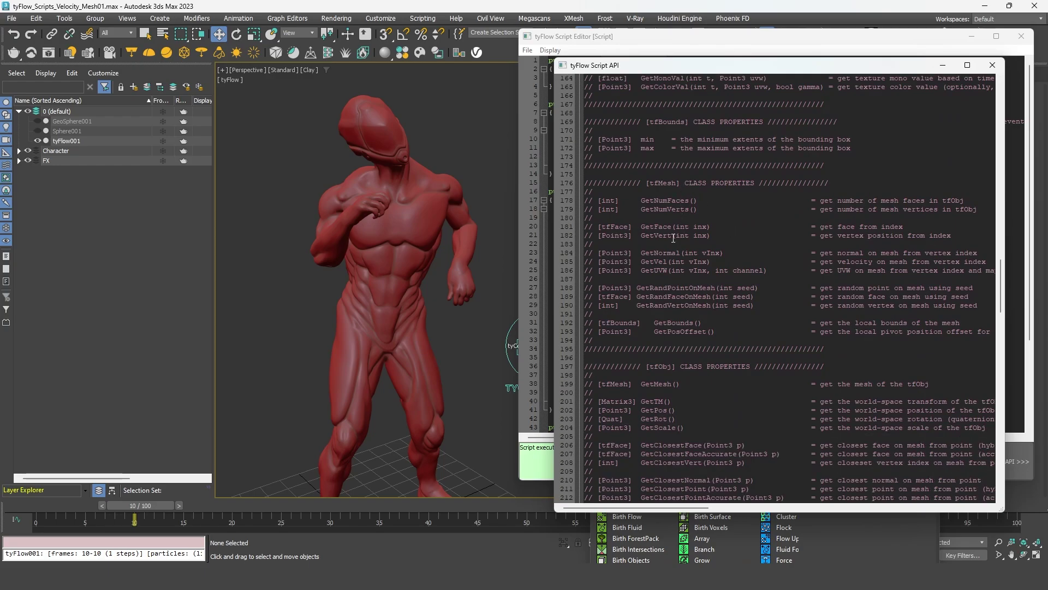
scroll(674, 240, down, 7)
drag(642, 183, 732, 183)
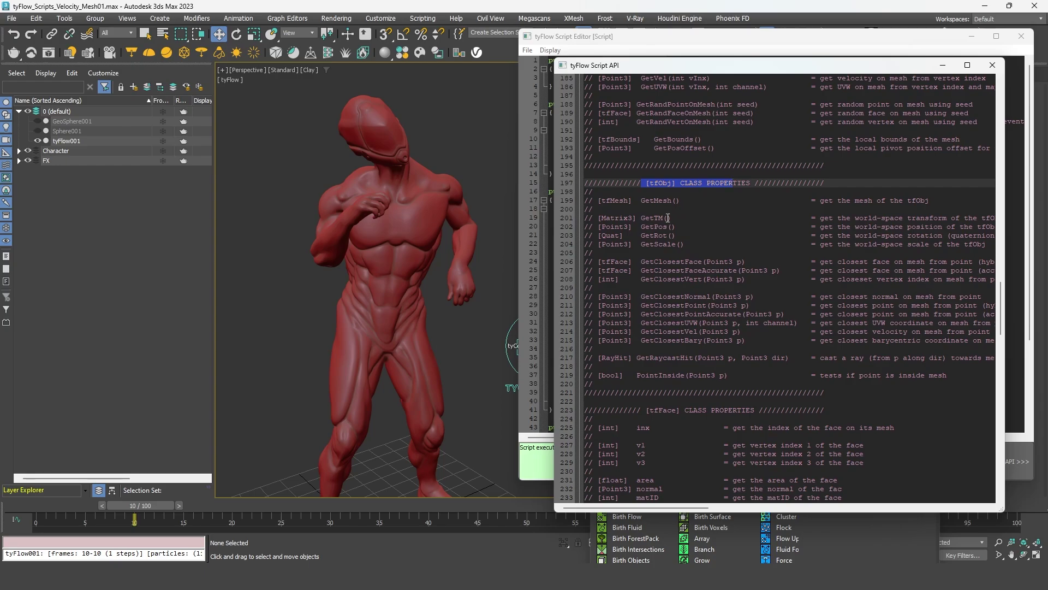
click(677, 331)
click(658, 288)
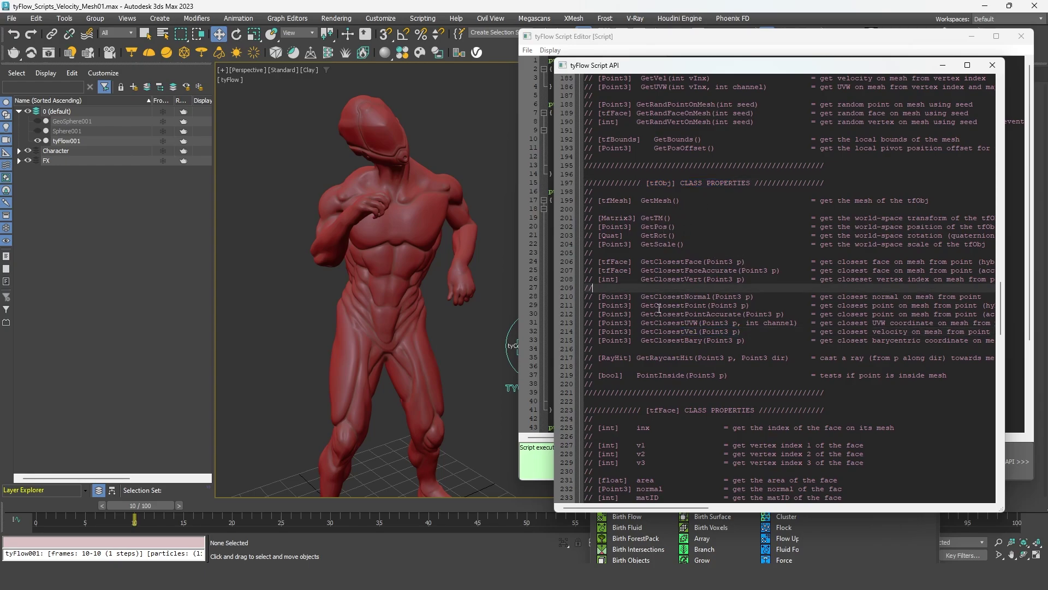
drag(637, 331, 743, 337)
key(ctrl+c)
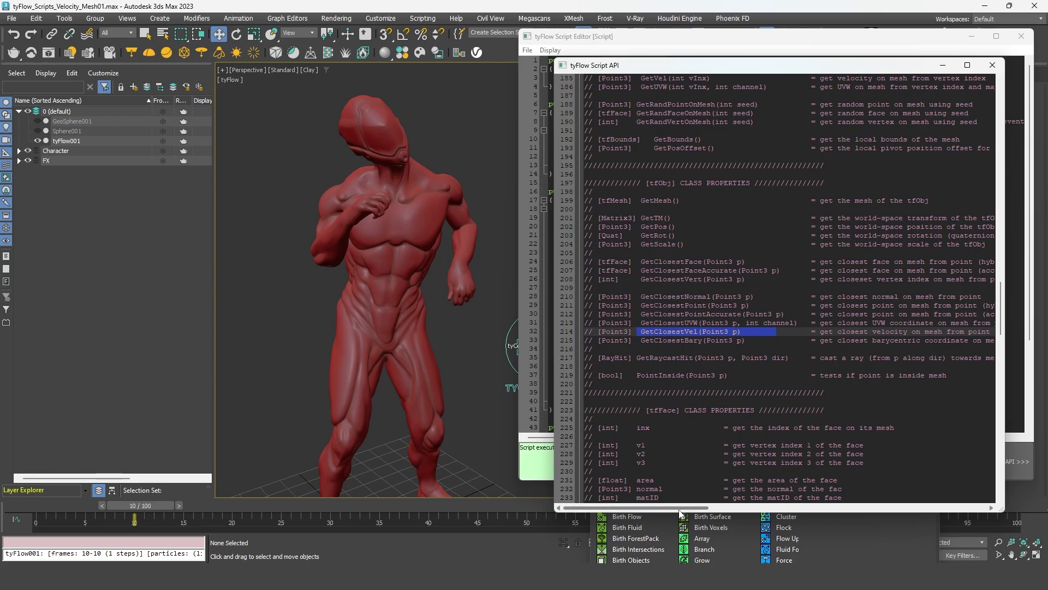
drag(688, 507, 736, 507)
- Copy GetClosestVel(Point3 p) from the API documentation into the loop below the int sInx line
drag(687, 331, 797, 332)
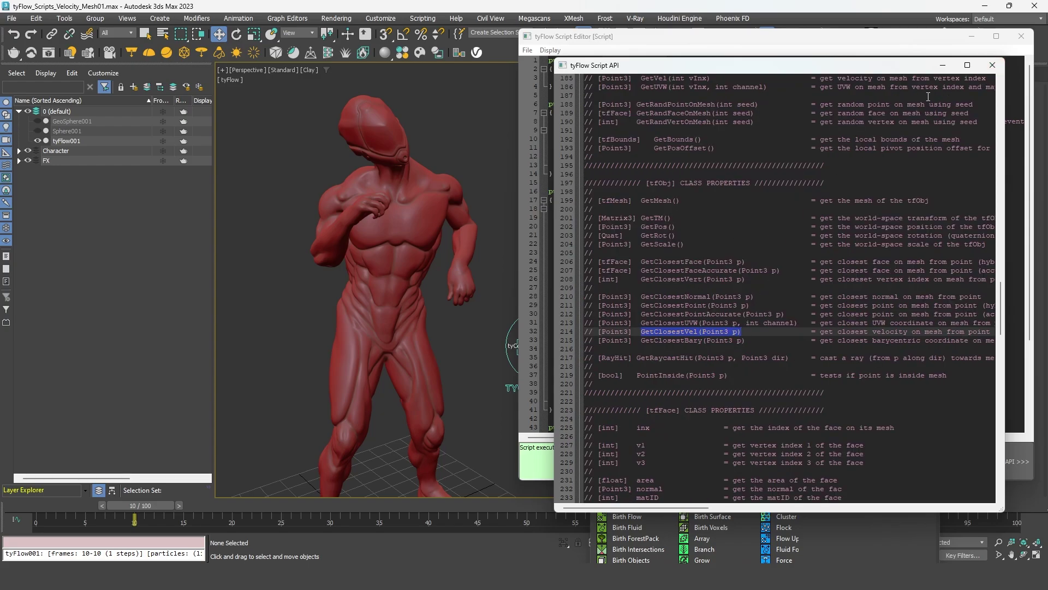
click(991, 67)
click(632, 148)
key(ctrl+v)
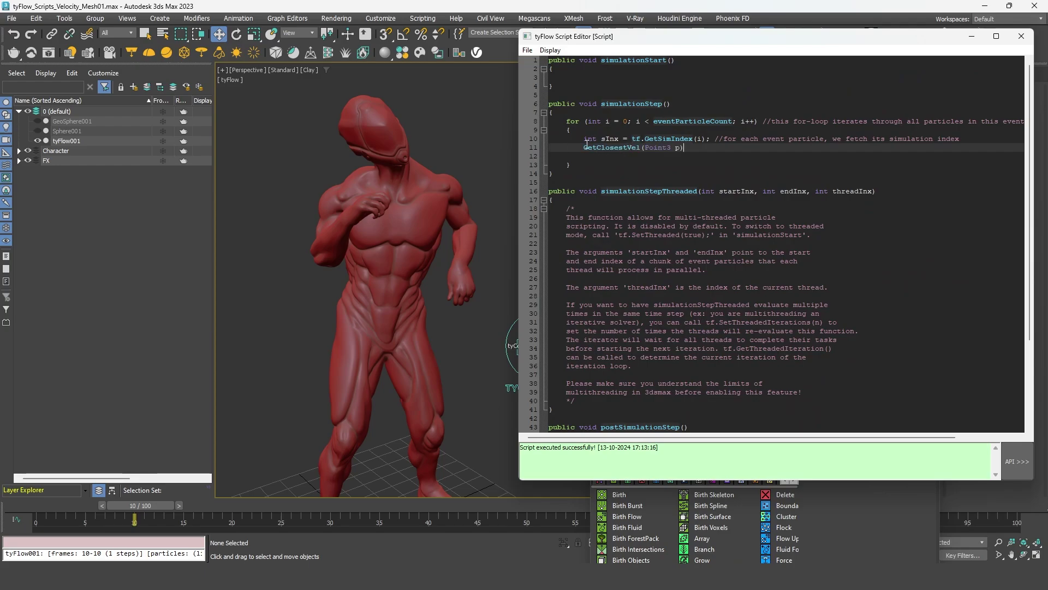
drag(581, 147, 718, 143)
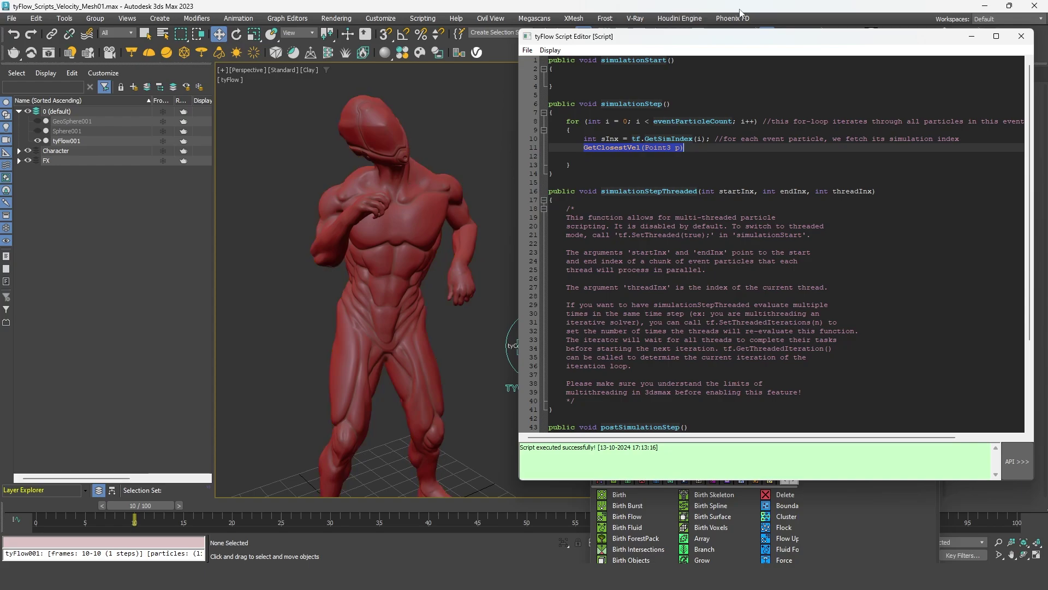
- Add the character mesh Ch44 to the Script operator's script-accessible objects
drag(721, 40, 677, 368)
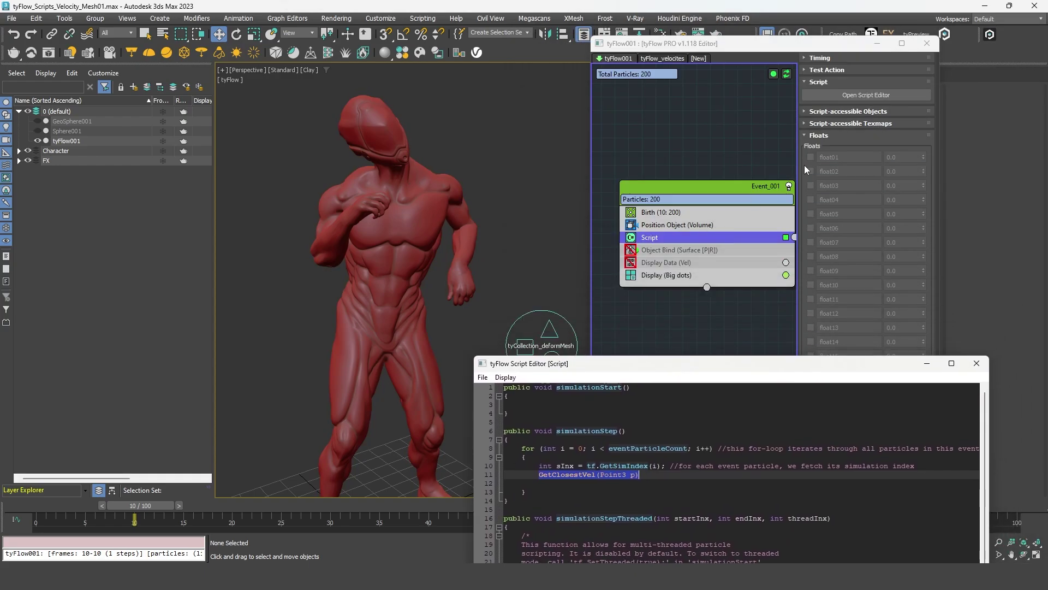
click(839, 112)
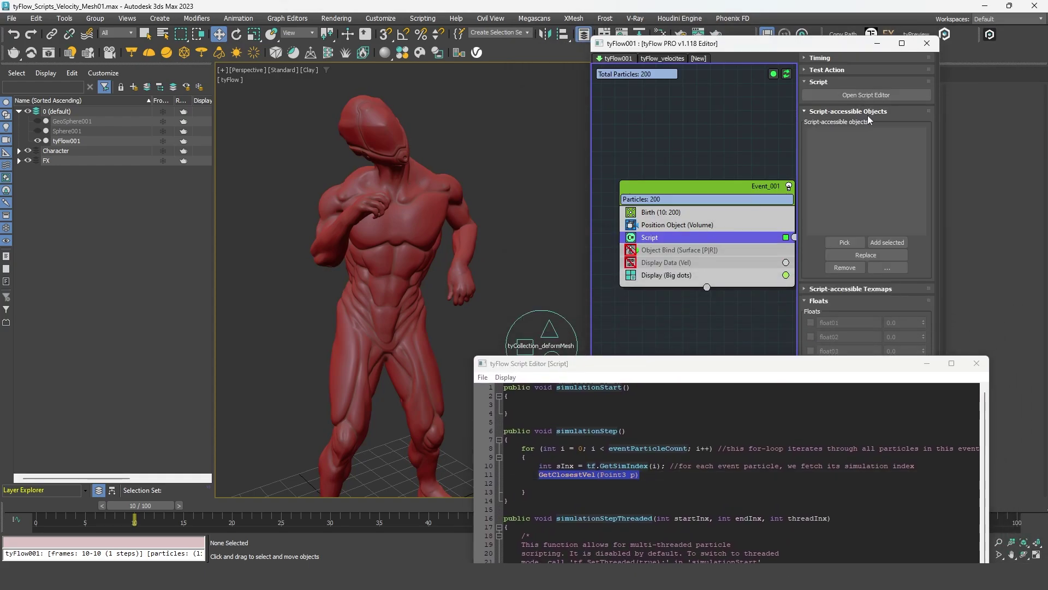
click(845, 242)
click(404, 244)
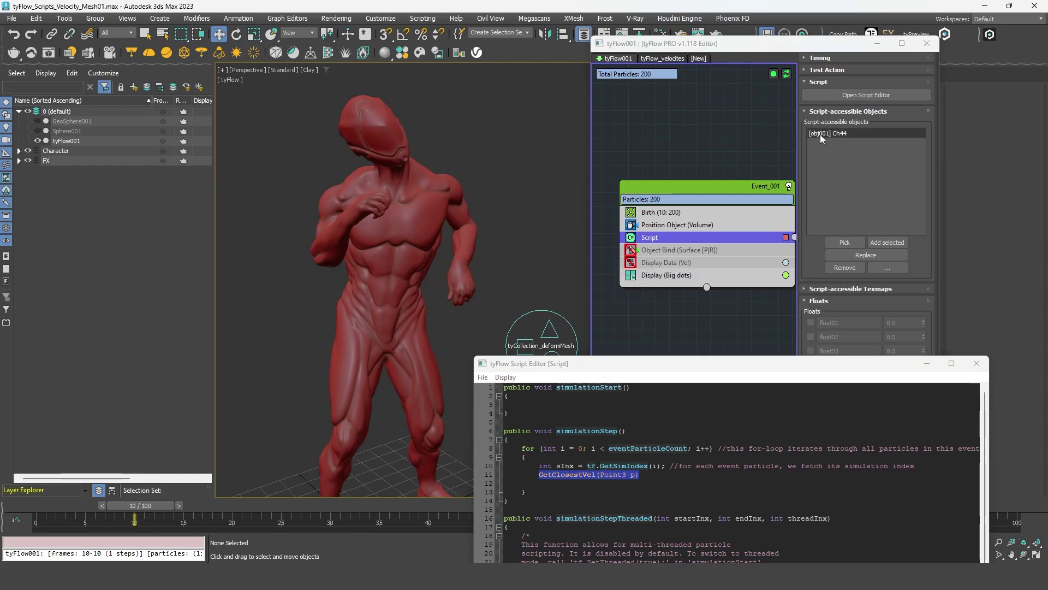
- Complete the pasted call in the loop as obj001.GetClosestVel(tf.GetPos(sInx)); and evaluate the script
drag(746, 367, 847, 101)
click(637, 209)
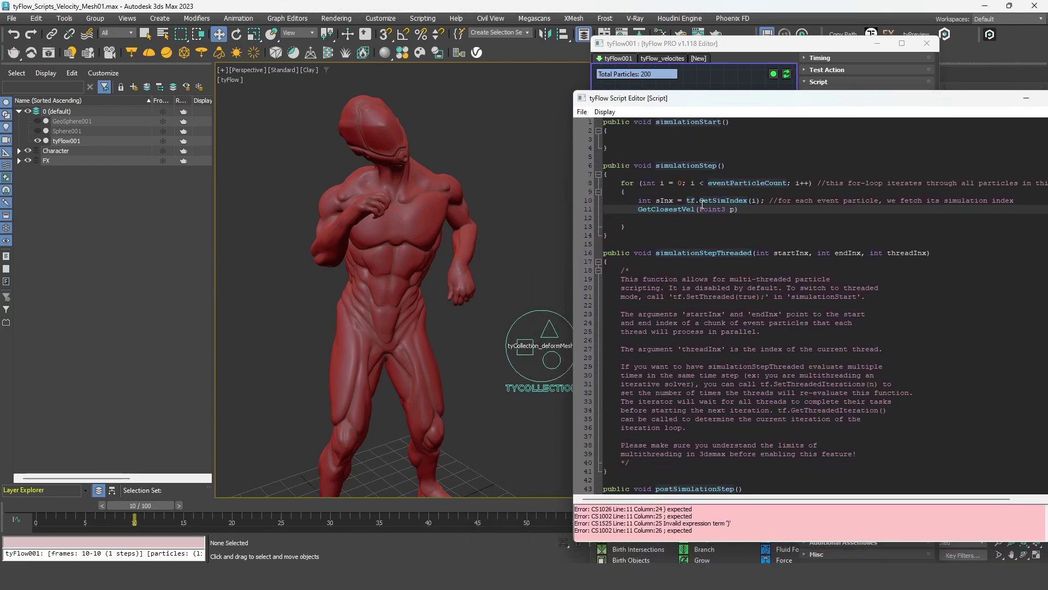
text(obj001.)
drag(729, 209, 767, 209)
text(tf.GetPos(sInx))
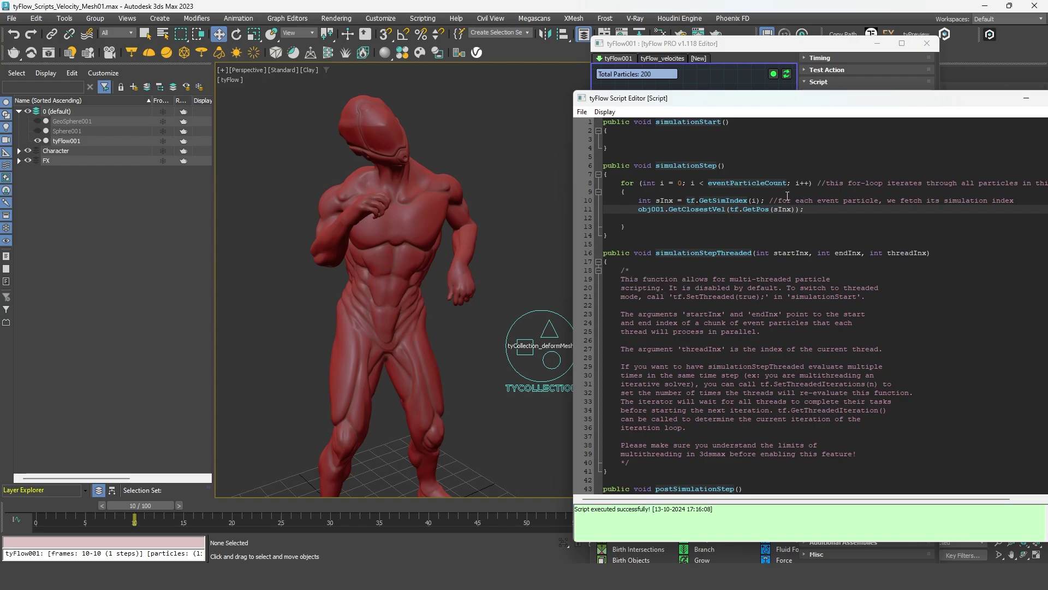
drag(809, 211, 604, 166)
click(858, 243)
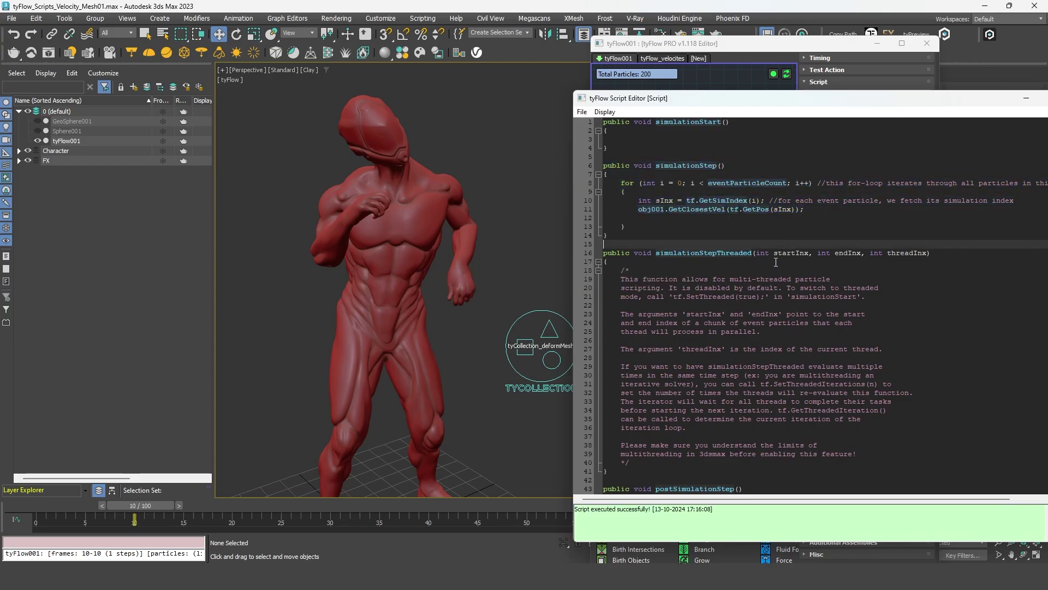
click(636, 210)
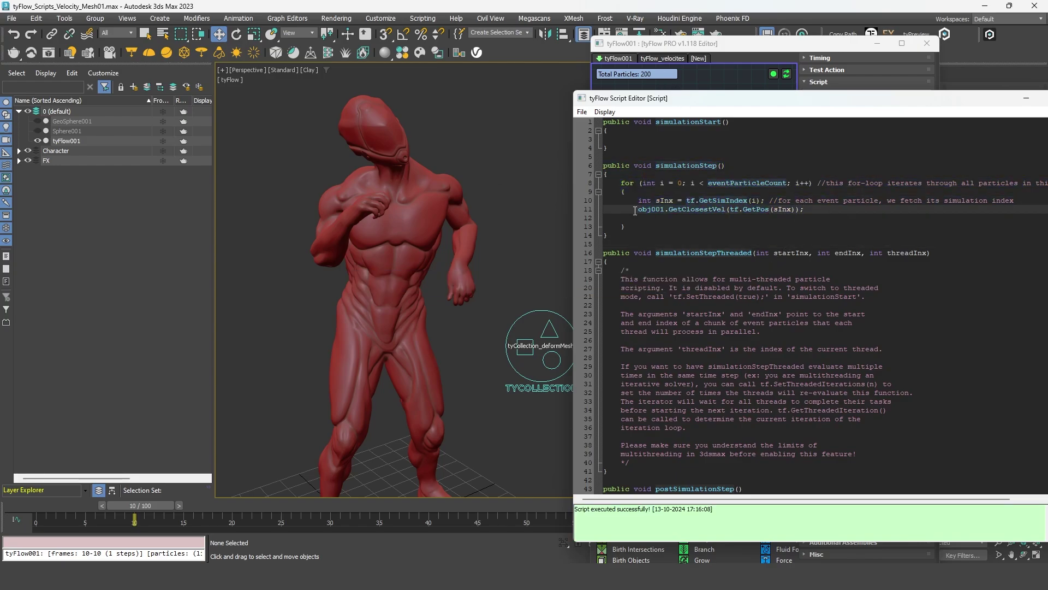
drag(635, 211, 810, 208)
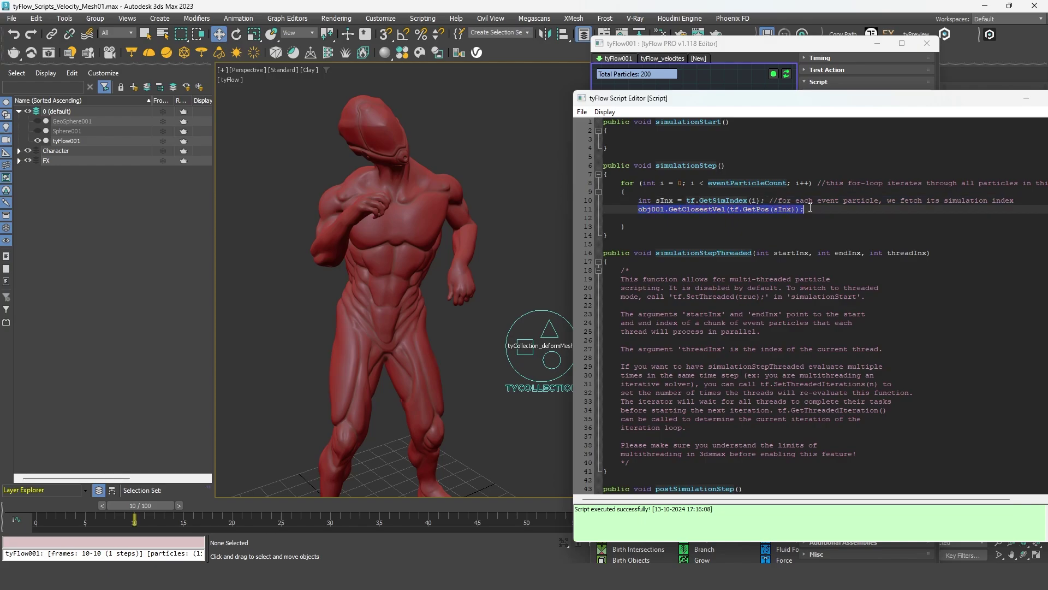
- Wrap the closest-velocity call as tf.SetVel(sInx, obj001.GetClosestVel(tf.GetPos(sInx))); and evaluate the script
click(638, 209)
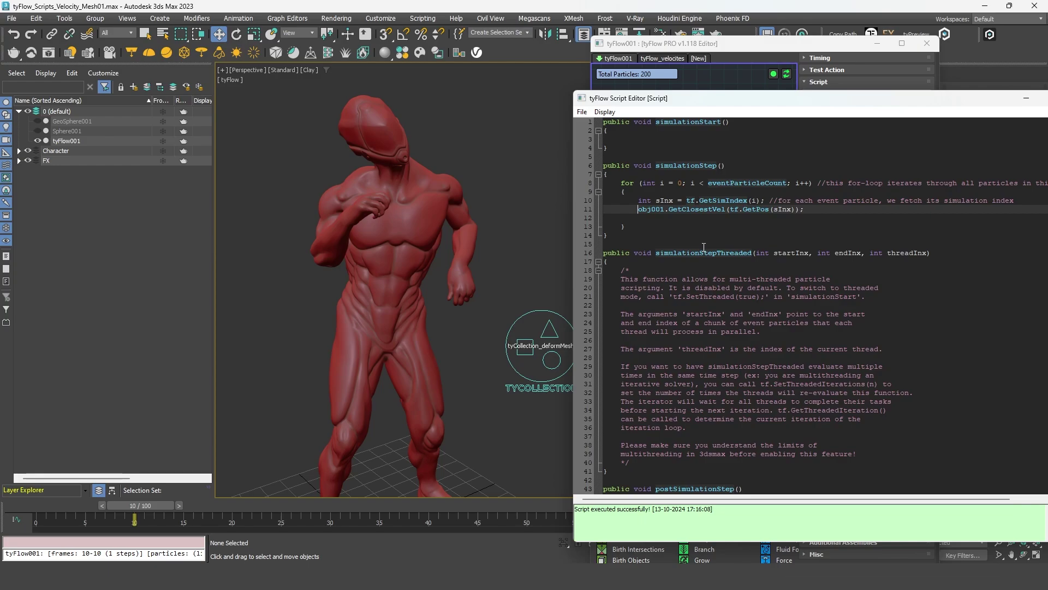
text(tf)
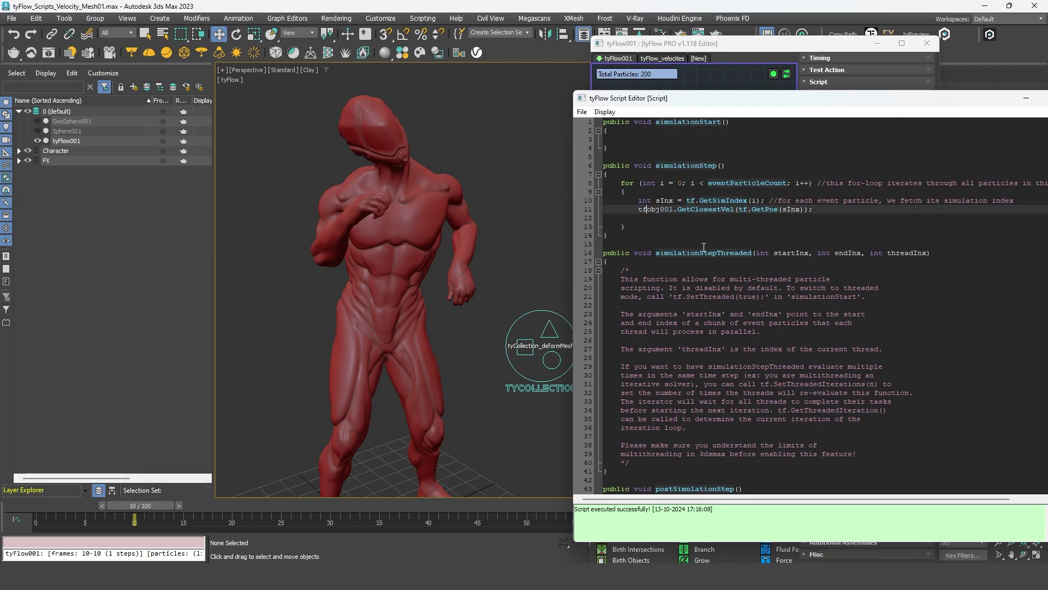
text(.SetVel()
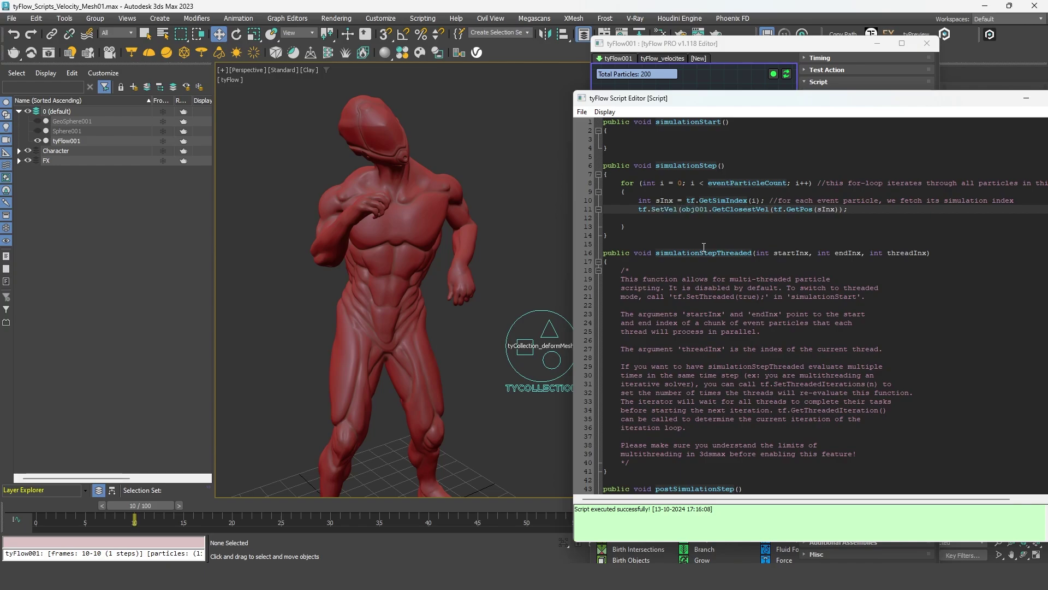
text(sInx,)
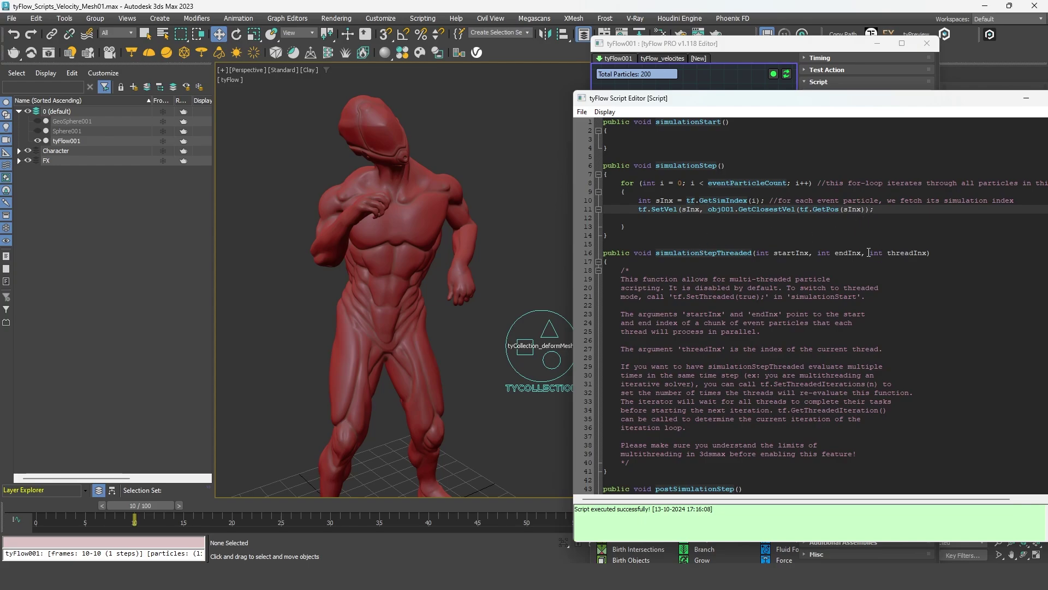
text( ))
click(782, 226)
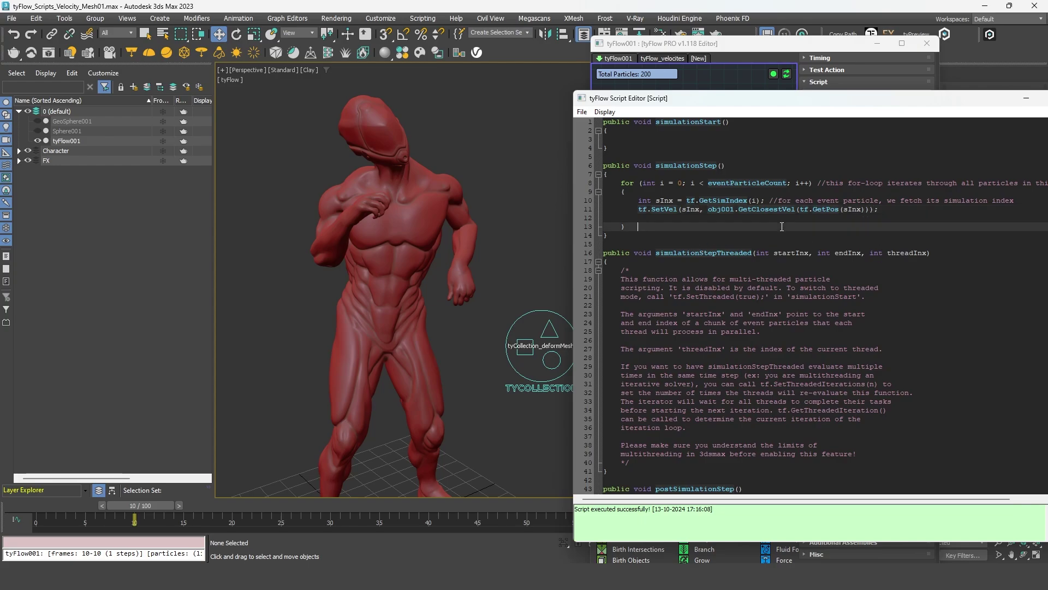
key(ctrl+s)
drag(712, 100, 633, 77)
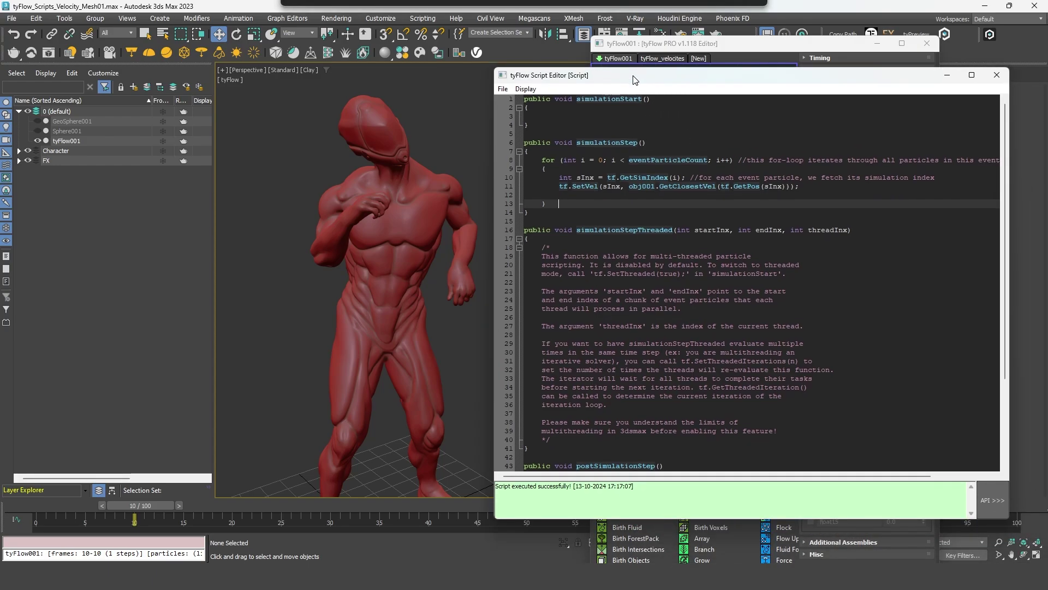
- Add the character mesh Ch44 to the Position Object operator and enable Display Data to show the particle velocities while scrubbing the timeline
click(527, 89)
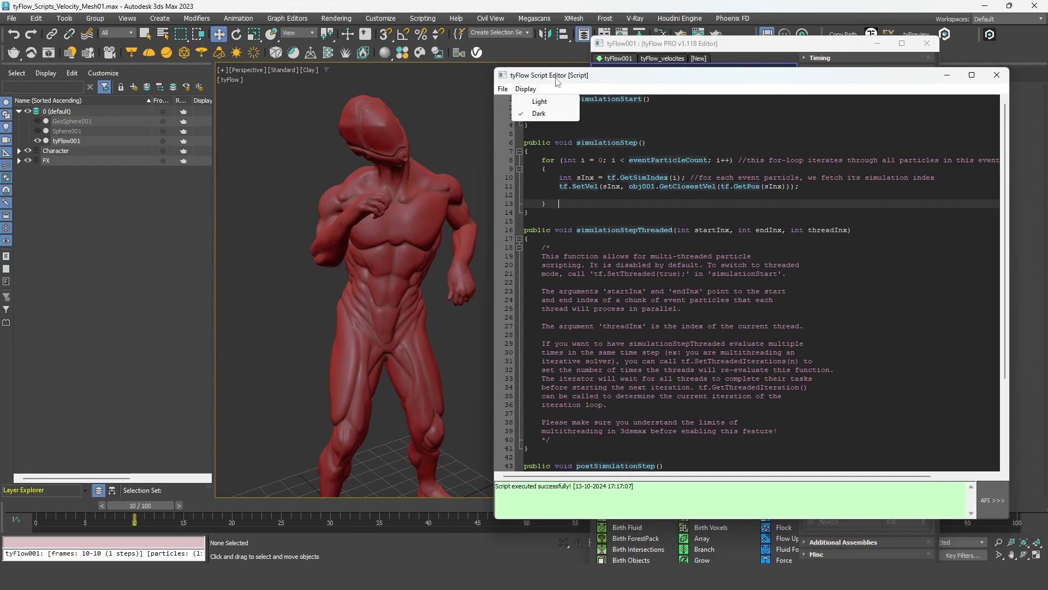
drag(558, 83, 617, 368)
key(ctrl+z)
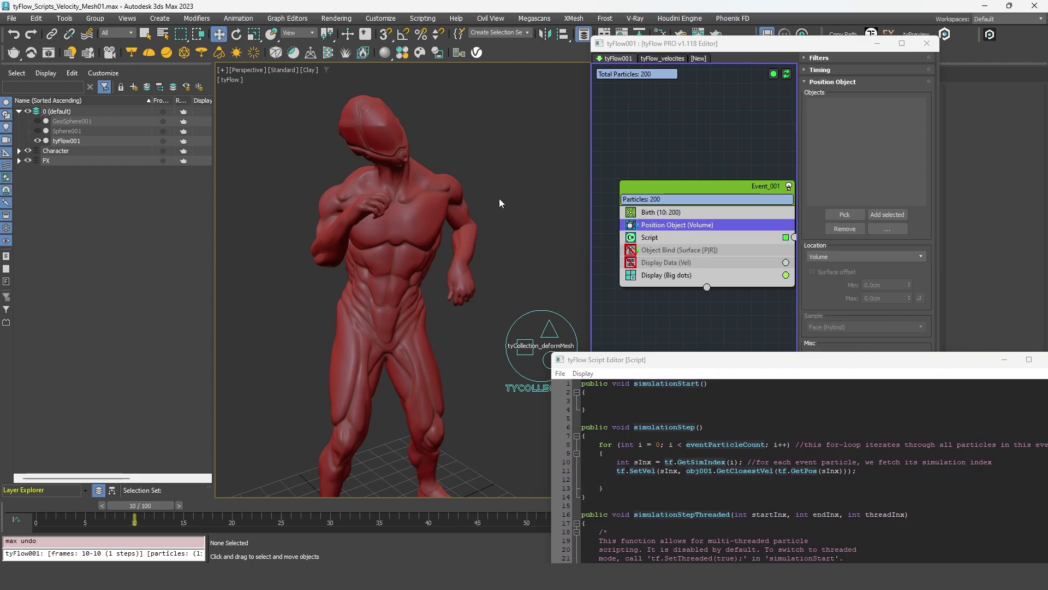
click(845, 214)
click(382, 306)
drag(52, 506, 618, 397)
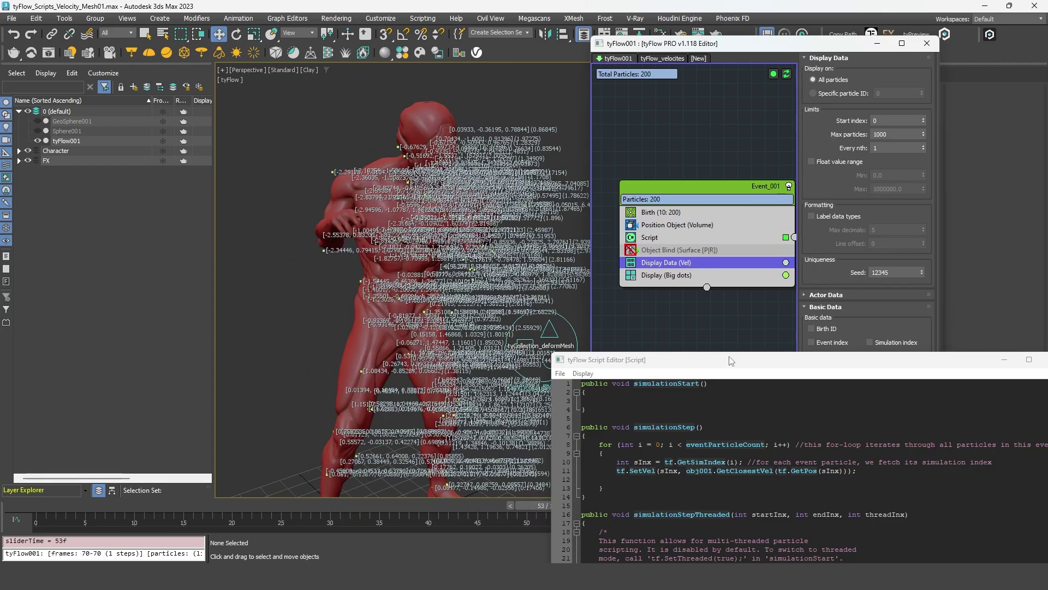
- Switch the Display Data operator from Velocity to Velocity vector and scrub the timeline to check the vectors
drag(729, 357, 730, 493)
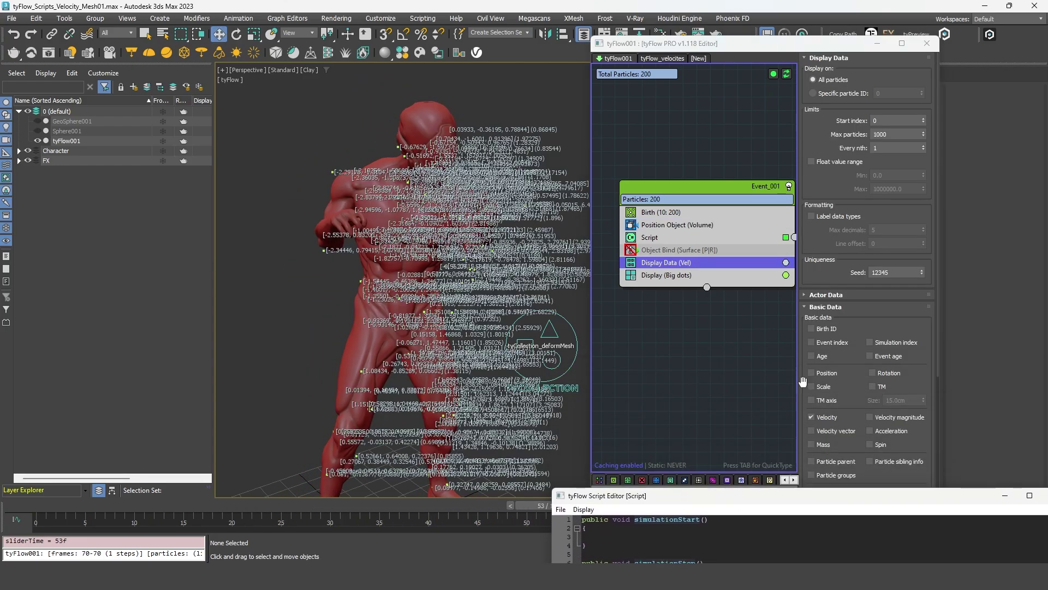
click(810, 416)
click(820, 429)
drag(74, 502, 710, 322)
- Enable the Object Bind operator and turn off its Verlet integration
click(647, 250)
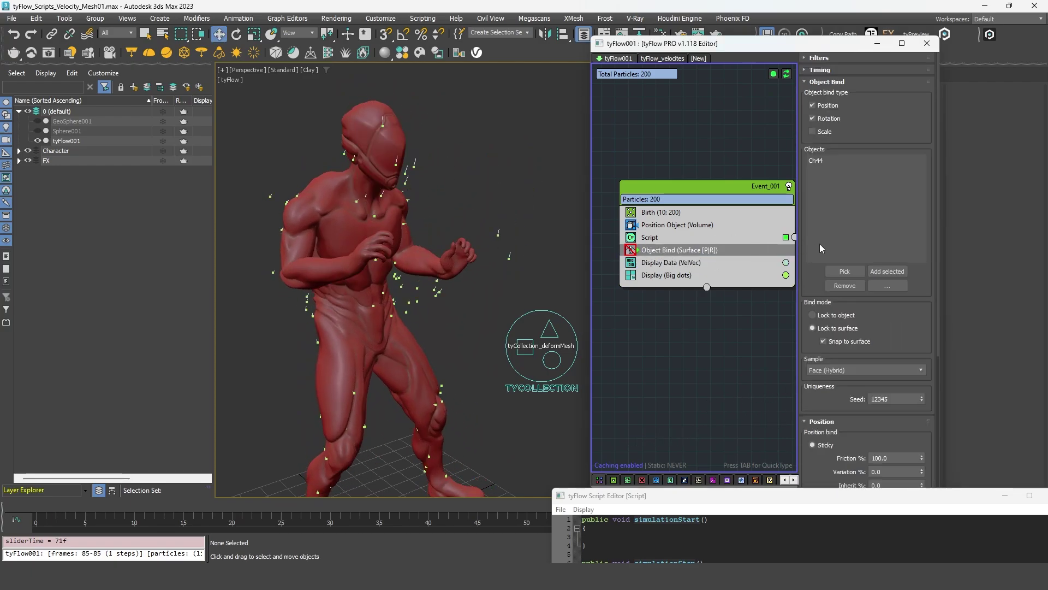
click(631, 250)
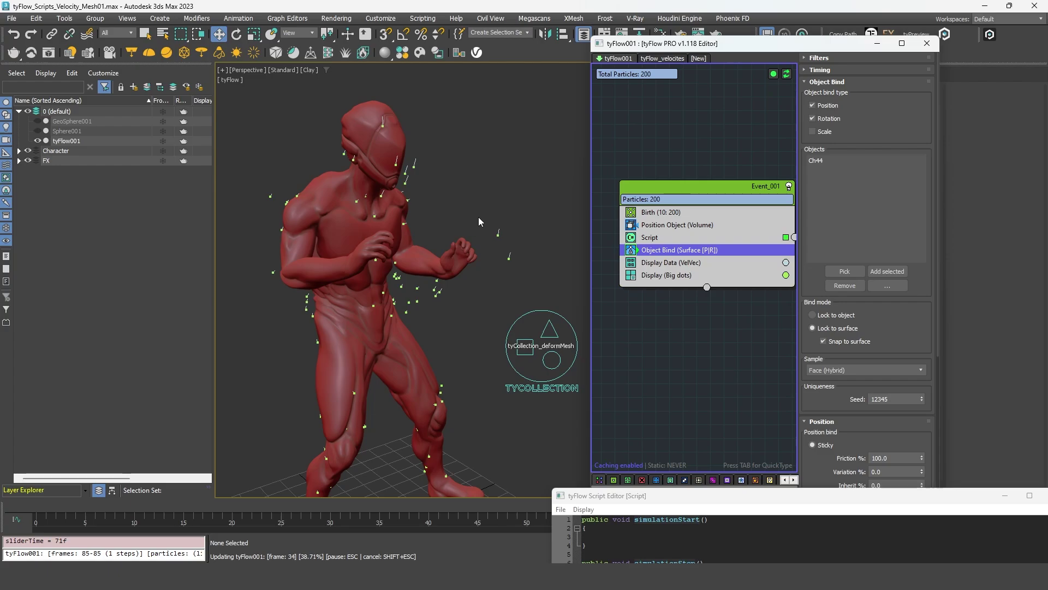
alt+middle_drag(447, 245, 426, 268)
scroll(825, 359, down, 3)
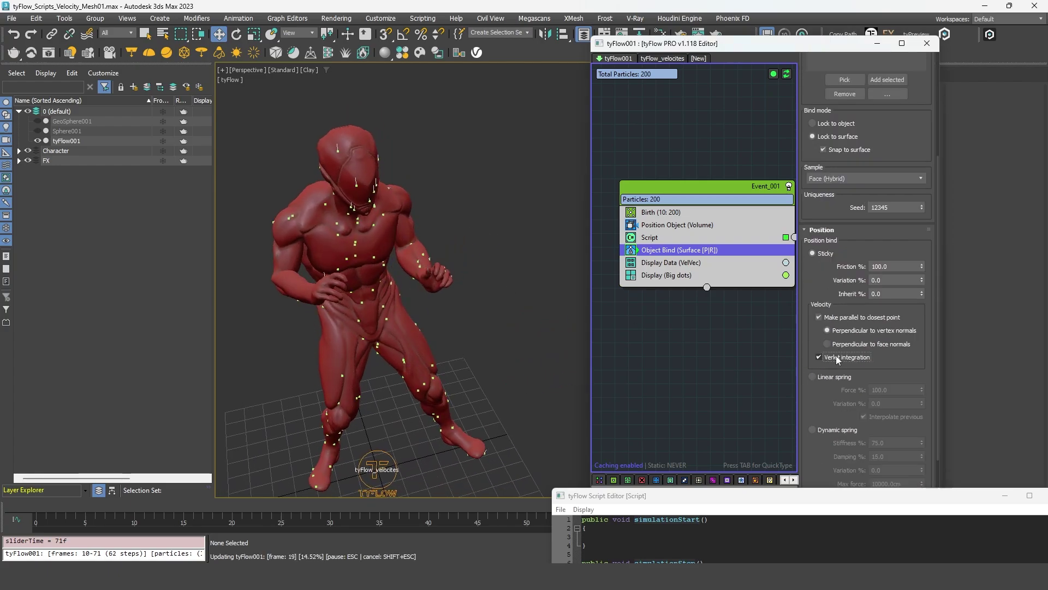
click(836, 361)
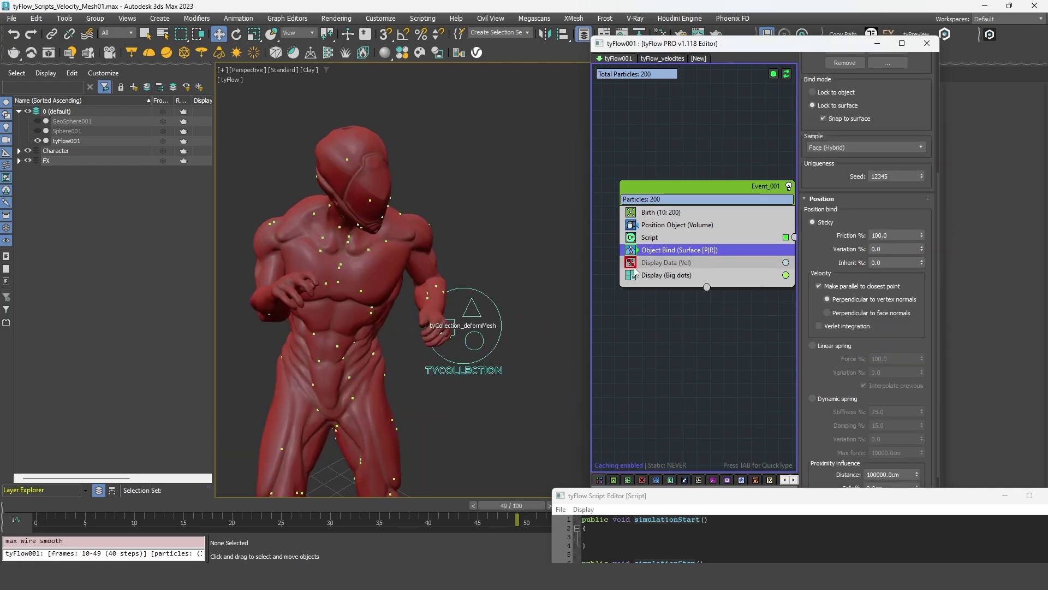
- Move the Script operator below Object Bind and make Display Data show velocity vectors instead of velocity values
key(ctrl+z)
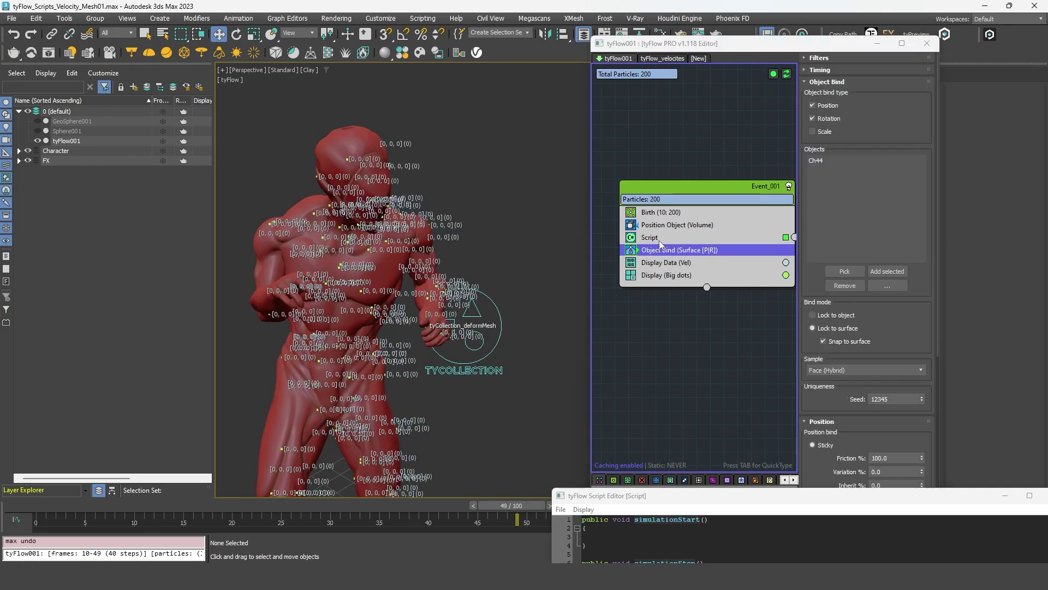
mouse_move(659, 240)
mouse_down()
mouse_move(646, 257)
mouse_move(656, 259)
mouse_up()
click(658, 262)
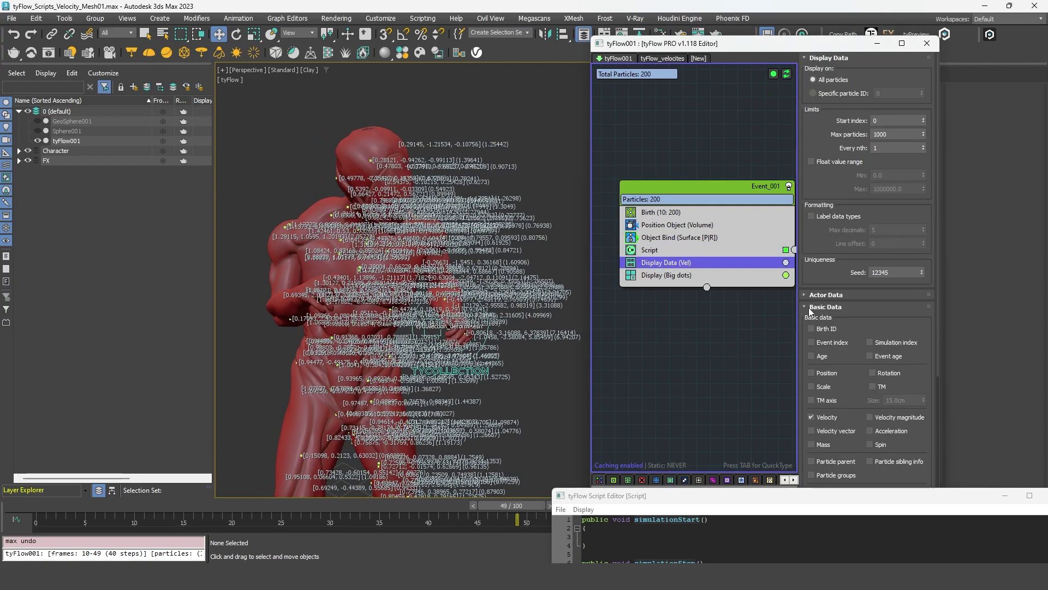
click(811, 416)
click(827, 429)
mouse_move(153, 505)
mouse_down()
mouse_move(339, 493)
mouse_move(638, 401)
mouse_up()
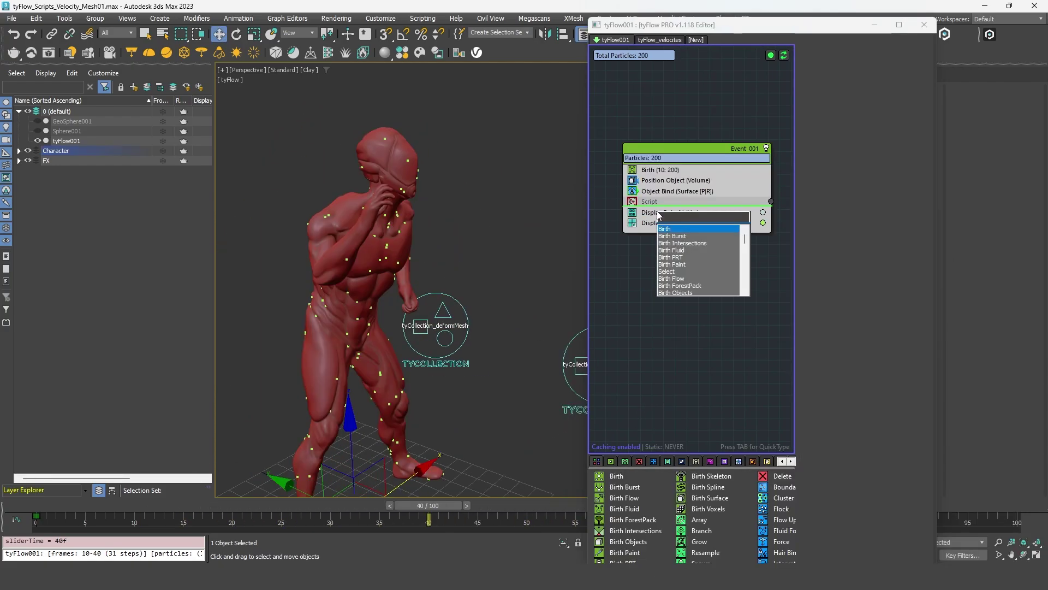
- Insert a Surface Force operator below the disabled Script operator and add the character mesh Ch44 to its objects
text(urfa)
key(Return)
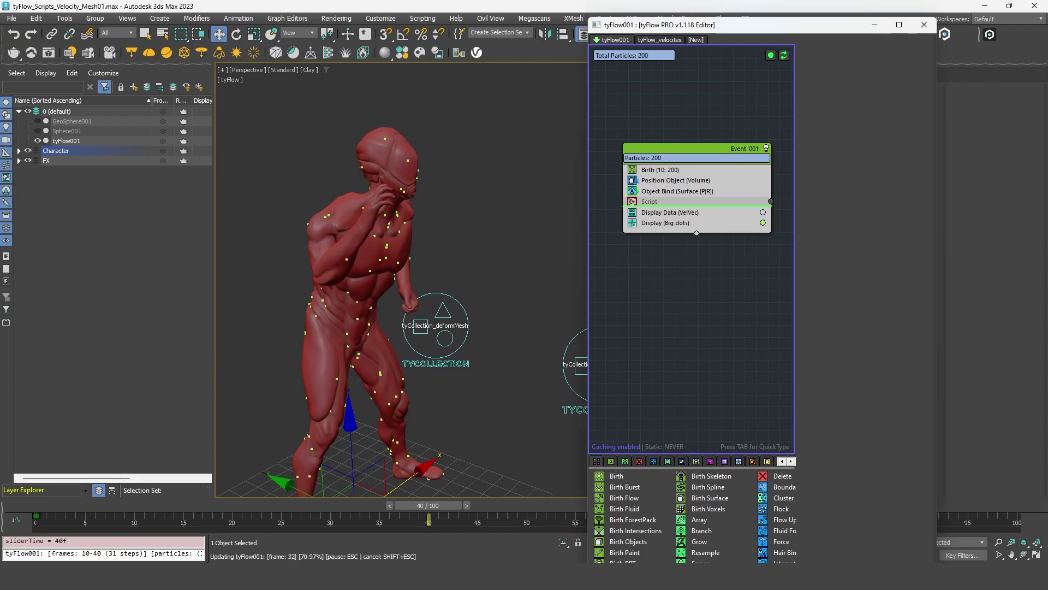
click(659, 213)
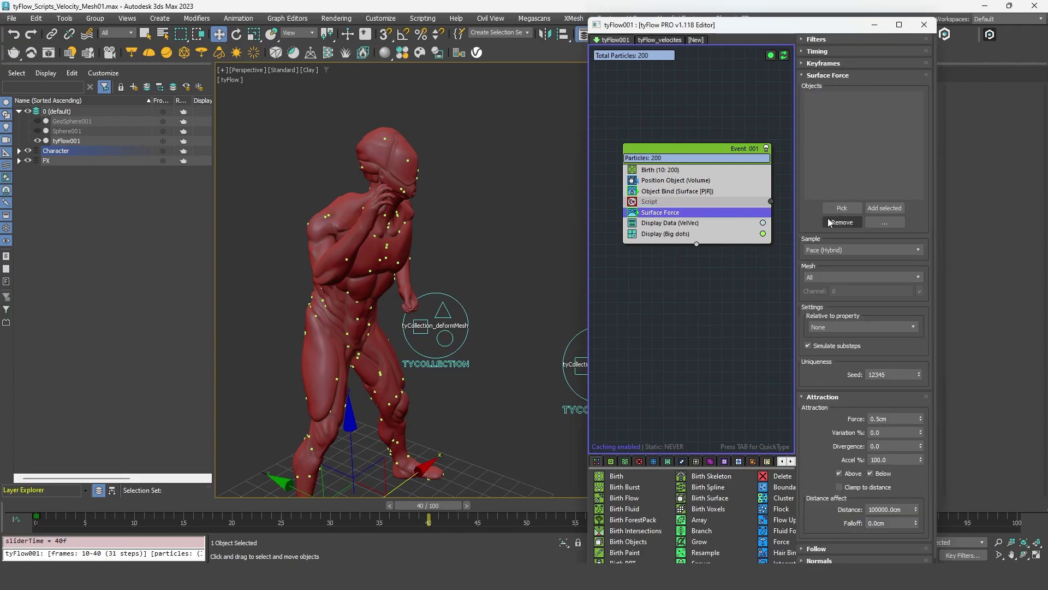
click(842, 208)
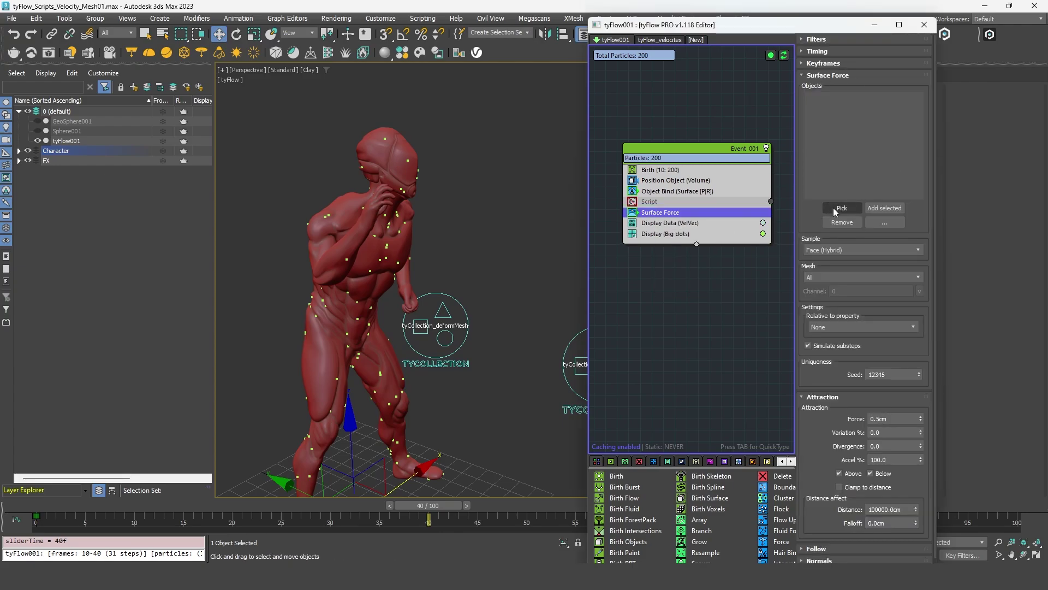
click(345, 229)
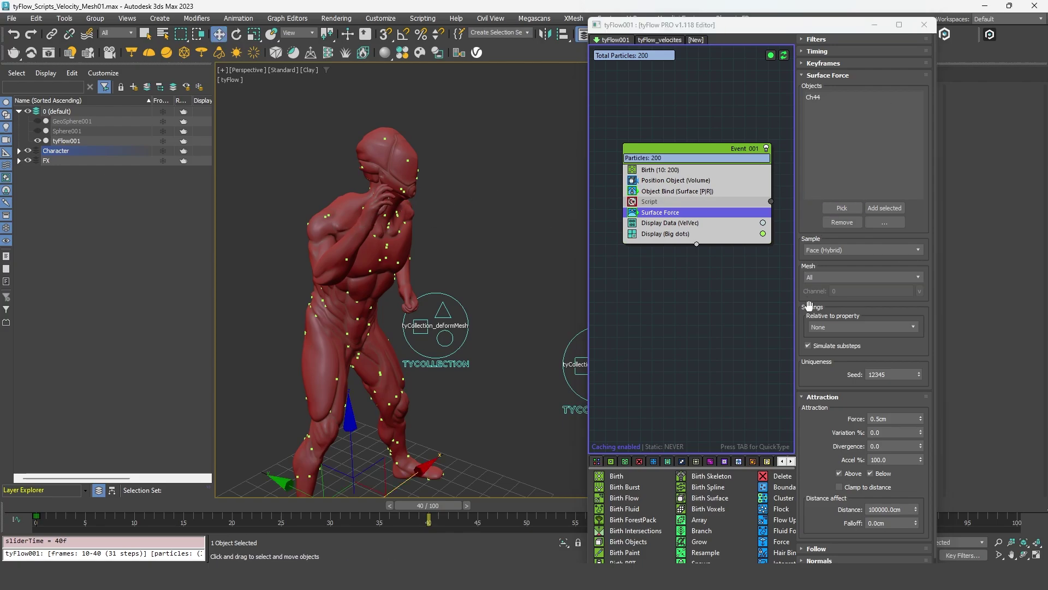
- Turn off Simulate substeps in Surface Force, set the attraction force to 0 cm and the motion multiplier to 100%
drag(808, 305, 808, 283)
click(808, 323)
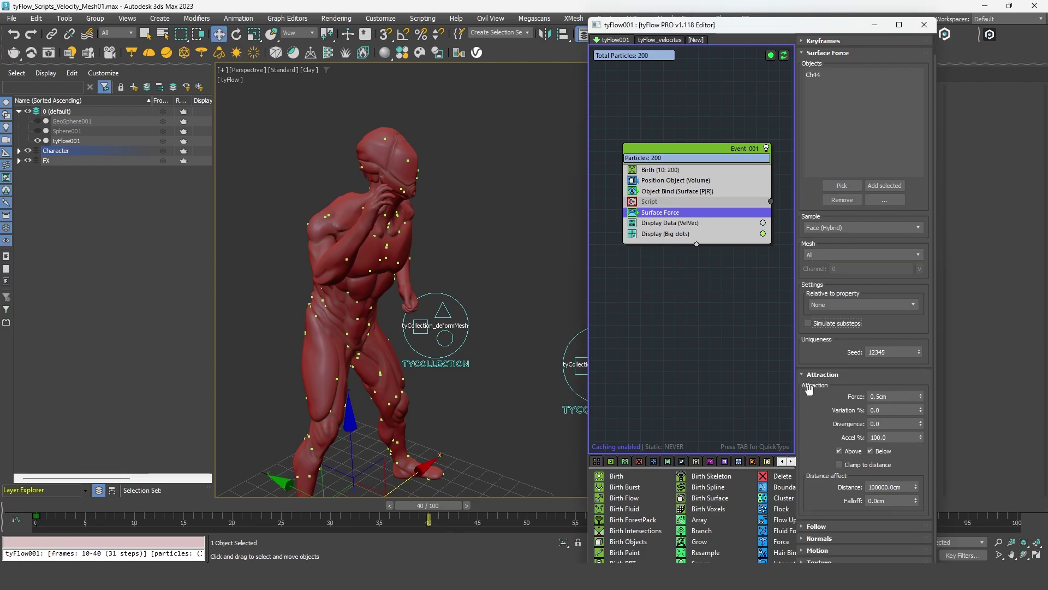
double_click(888, 392)
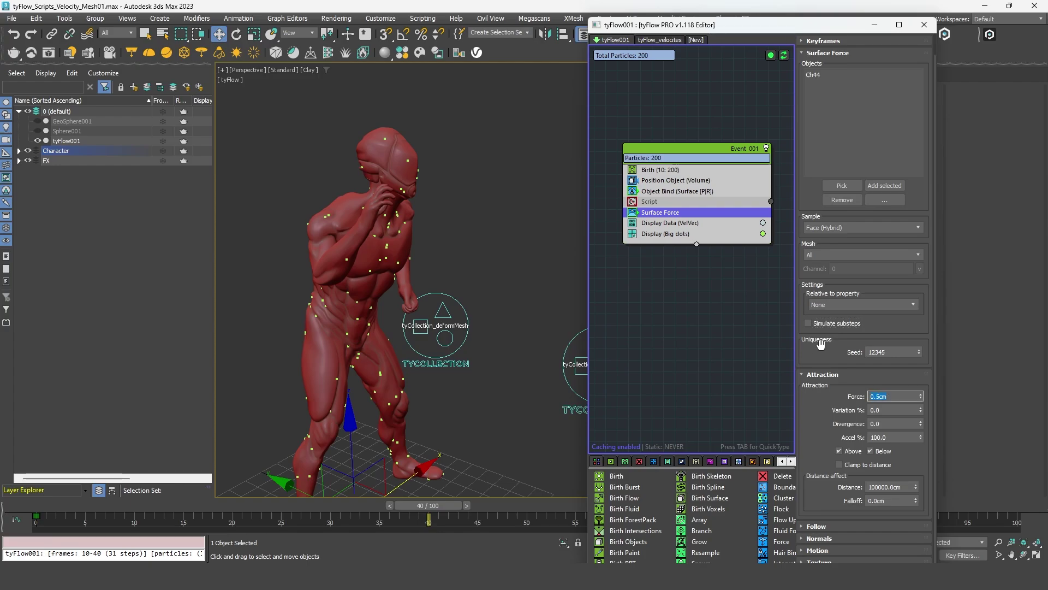
text(0)
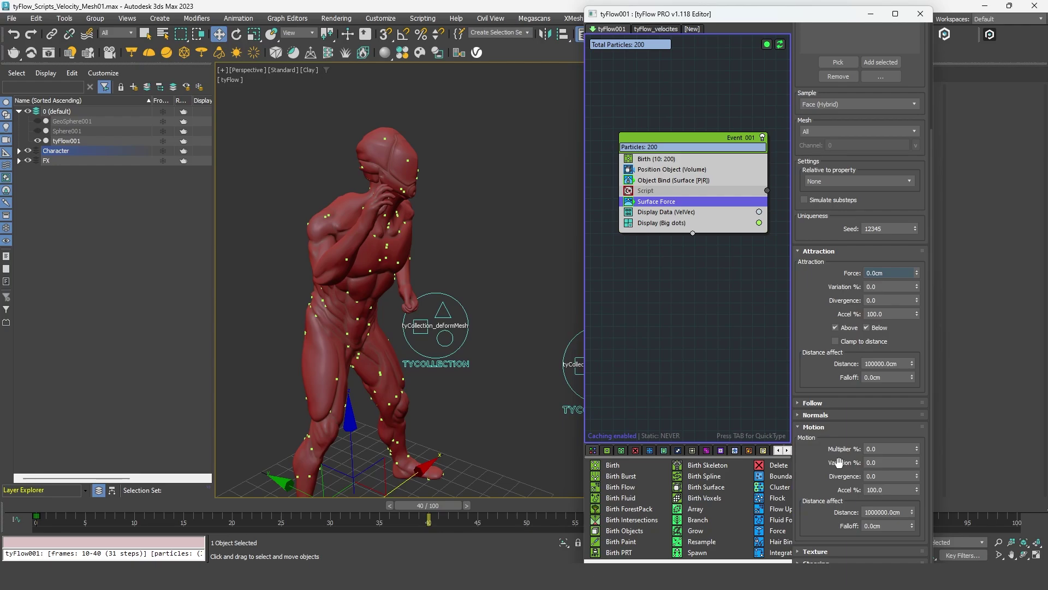
drag(880, 450, 814, 451)
text(100)
key(Return)
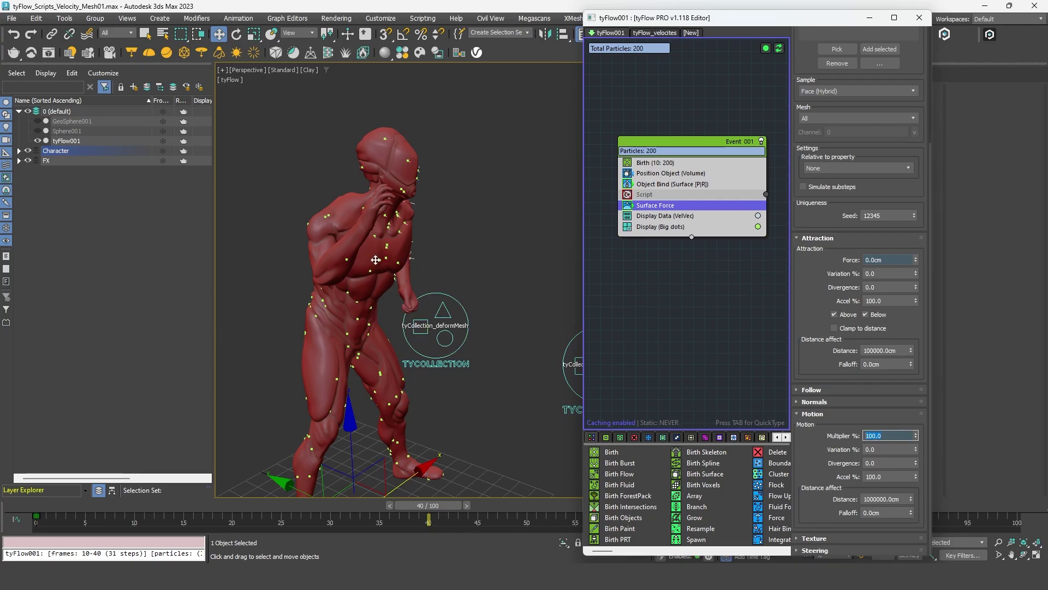
drag(251, 503, 517, 473)
key(w)
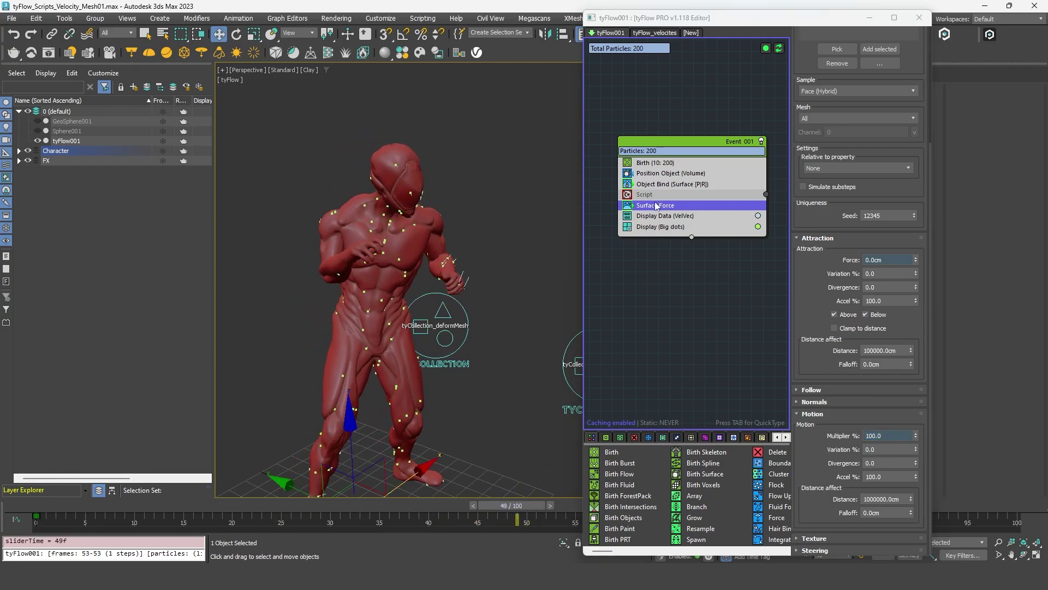
- Disable the Object Bind operator and scrub the timeline to check how Surface Force alone drives the particles
scroll(830, 114, up, 5)
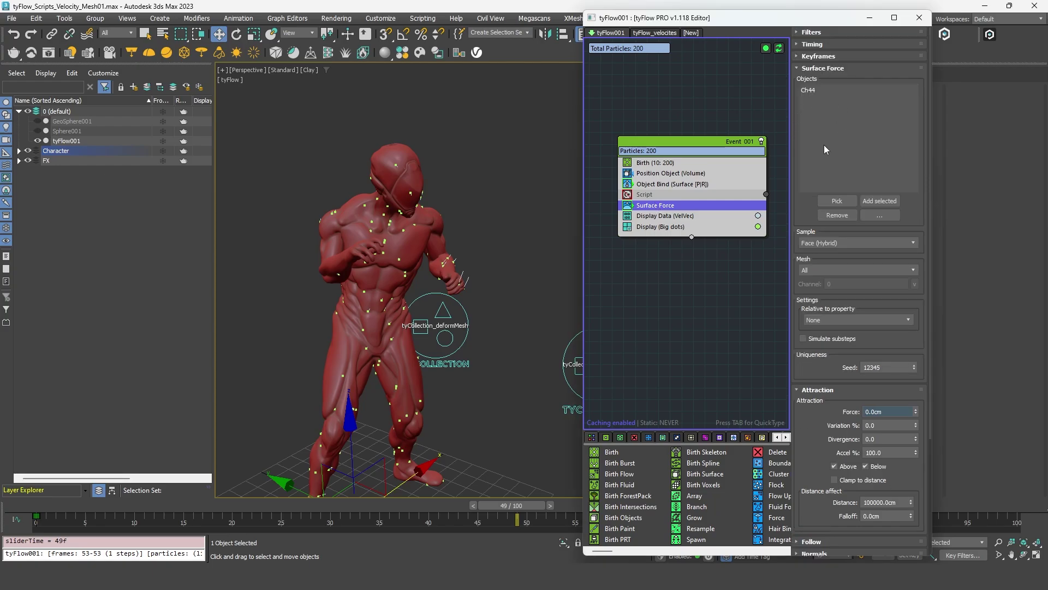
drag(700, 143, 699, 120)
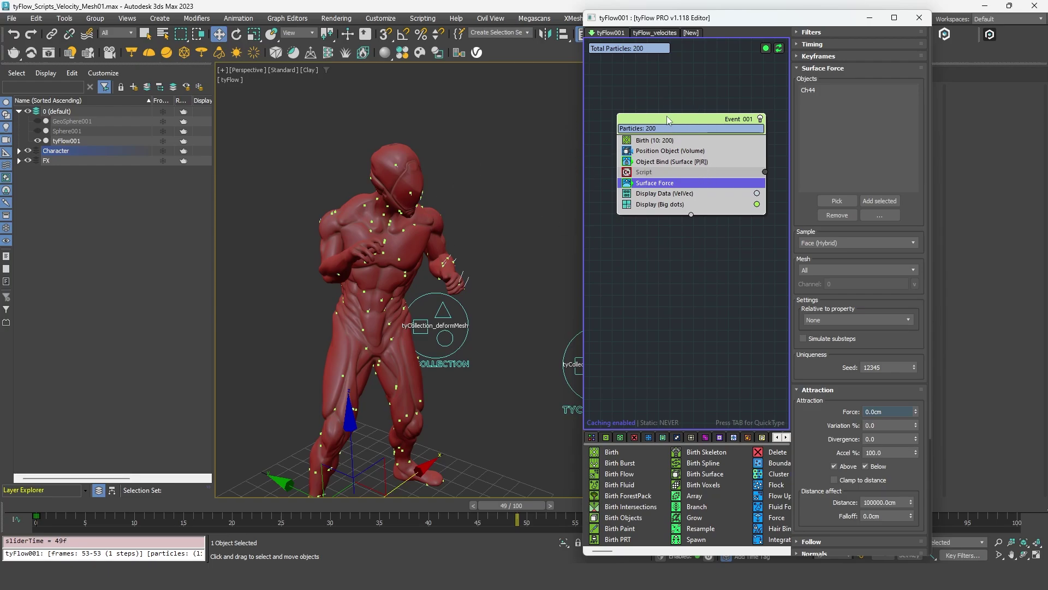
click(671, 161)
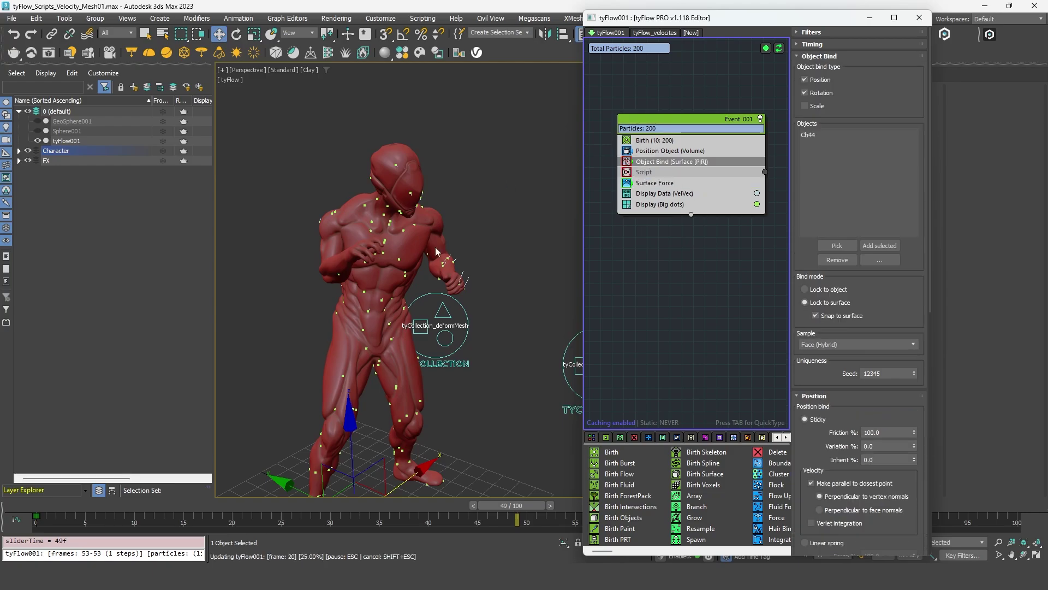
drag(136, 508, 291, 470)
key(w)
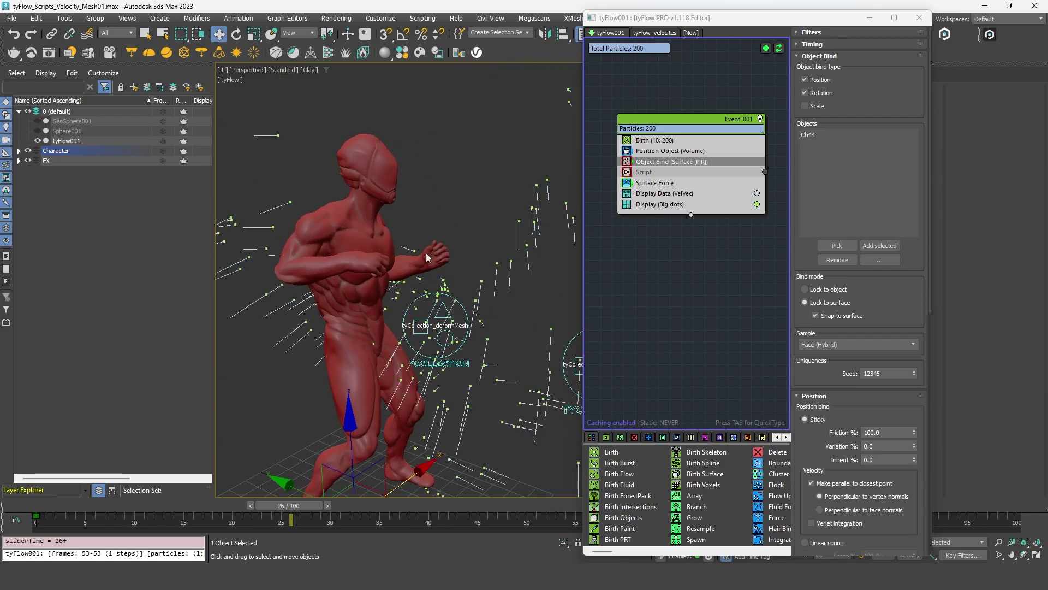
- Insert a Stop operator above Surface Force, set its timing to Continuous and scrub the timeline to check the particle motion
click(639, 225)
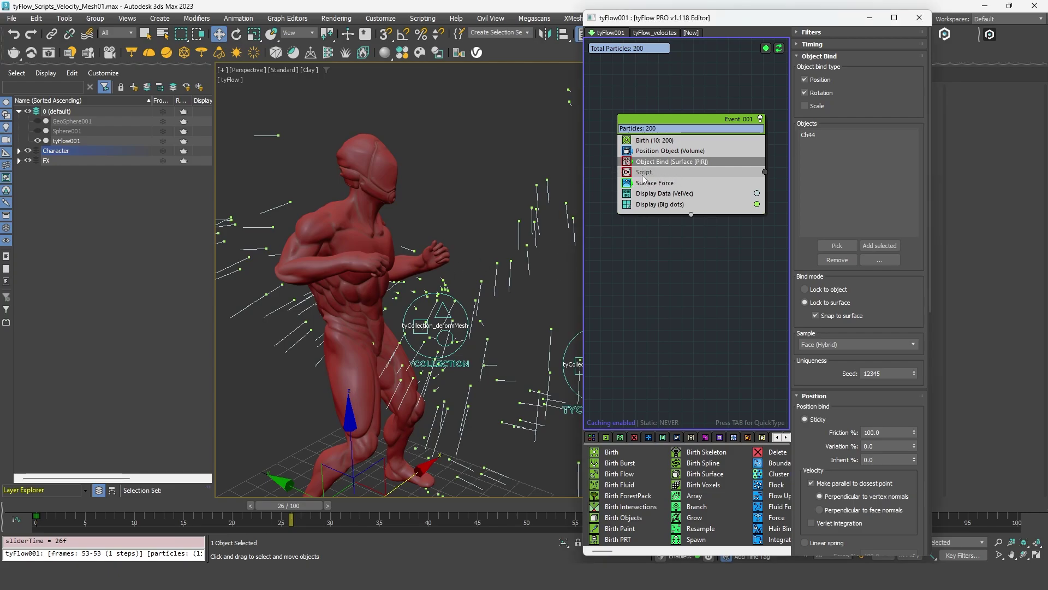
key(Tab)
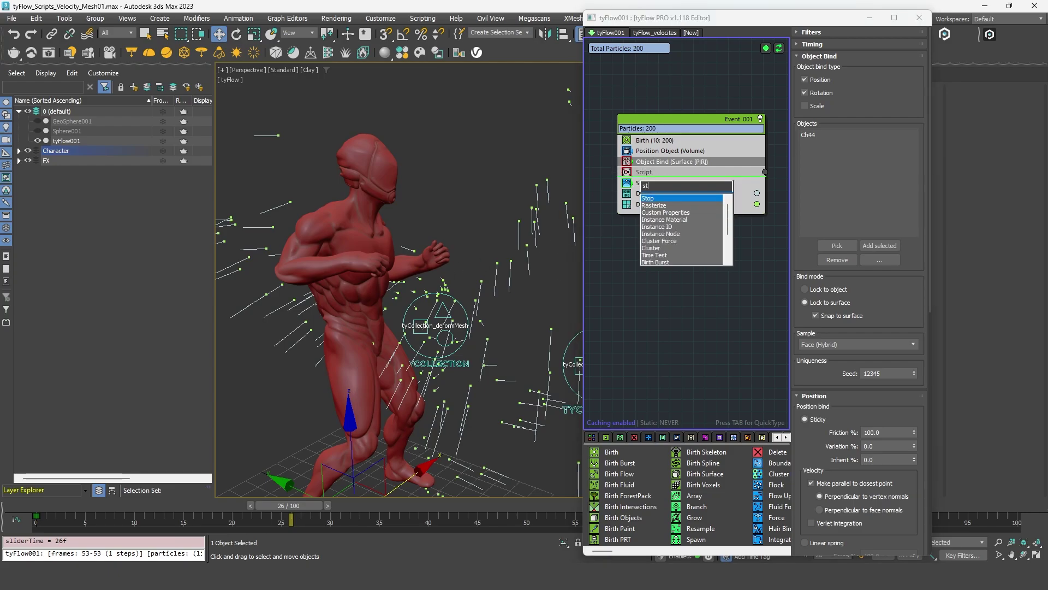
key(Return)
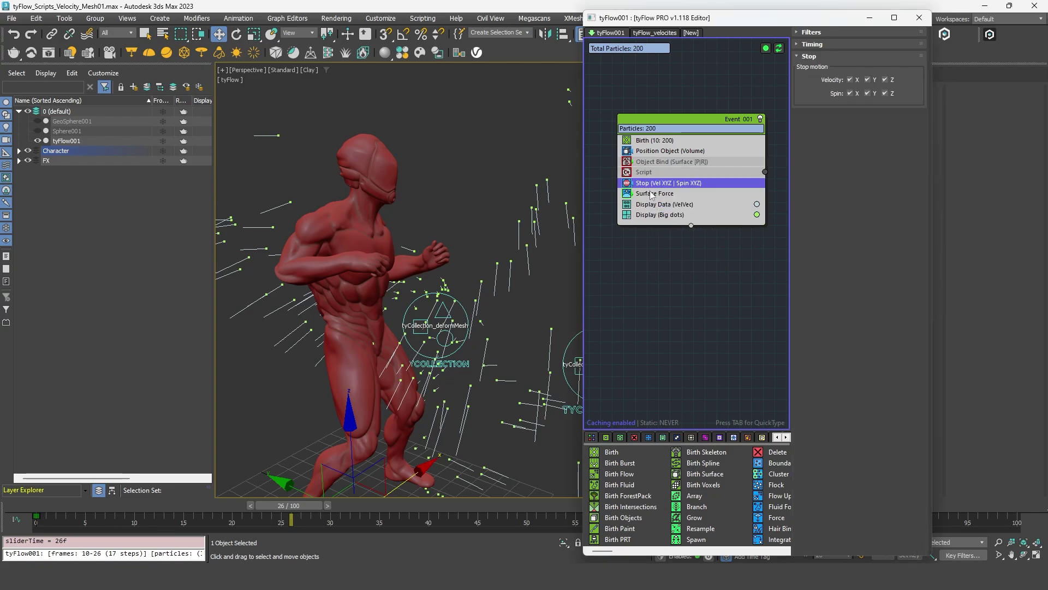
right_click(645, 183)
mouse_move(688, 236)
click(776, 259)
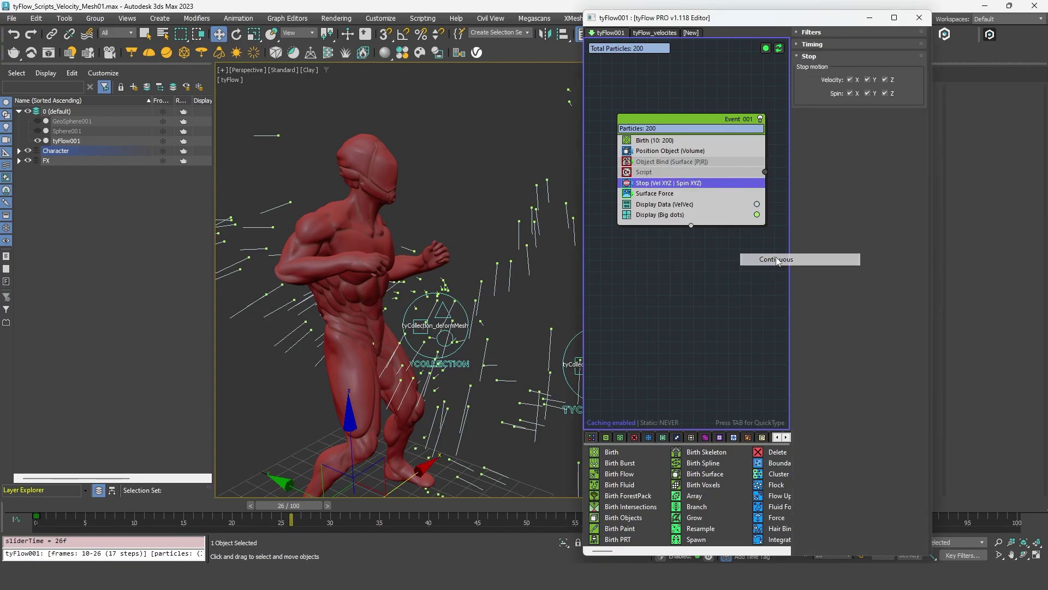
drag(288, 505, 483, 505)
drag(498, 462, 847, 389)
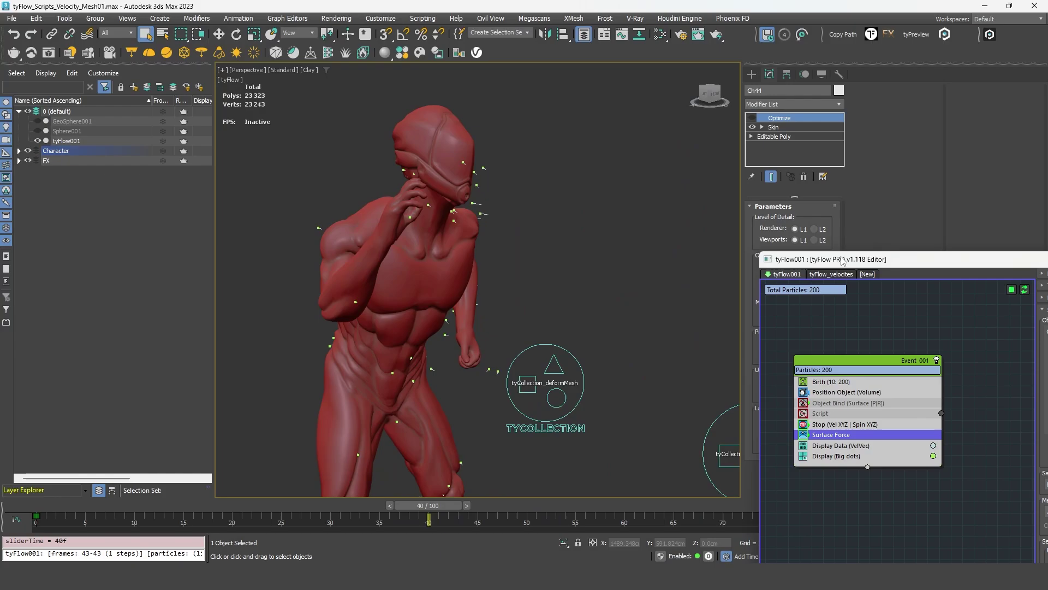
- Enable the Optimize modifier on the character mesh Ch44 and compare its polygon and vertex counts between frames
drag(842, 260, 696, 159)
click(681, 313)
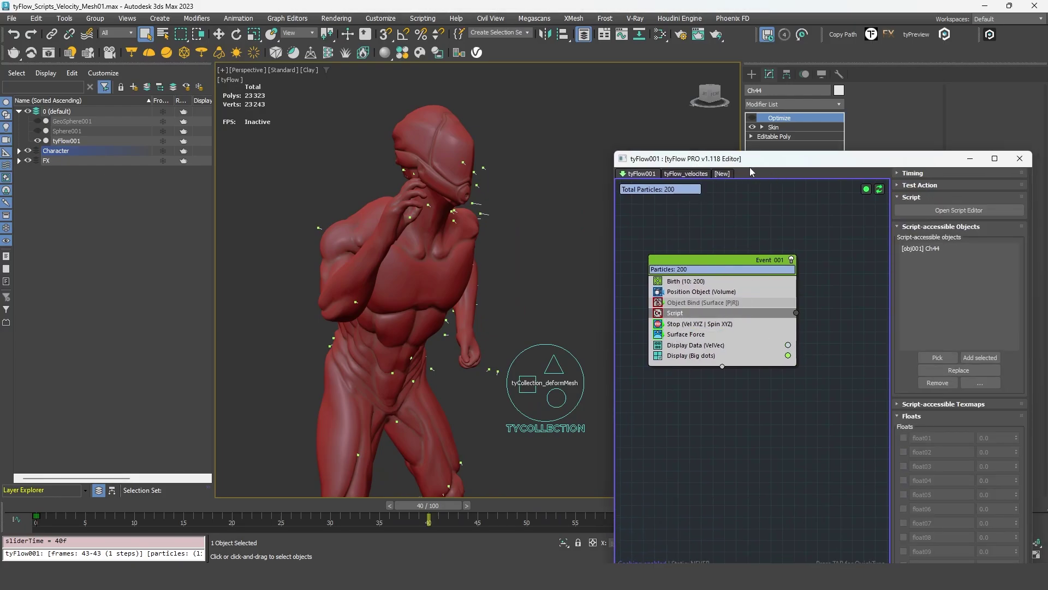
click(460, 253)
drag(721, 159, 799, 248)
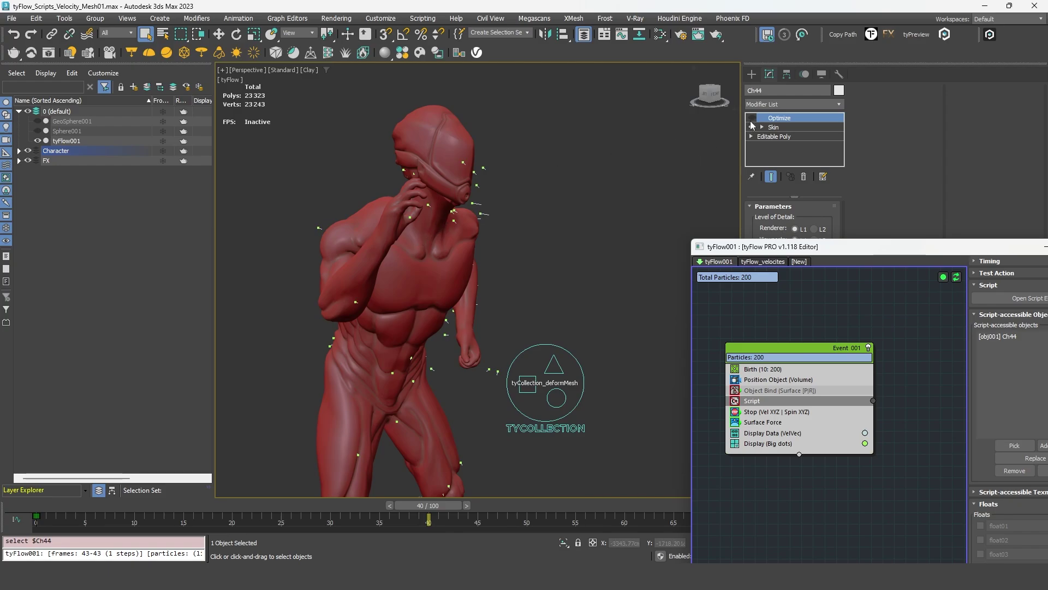
click(753, 119)
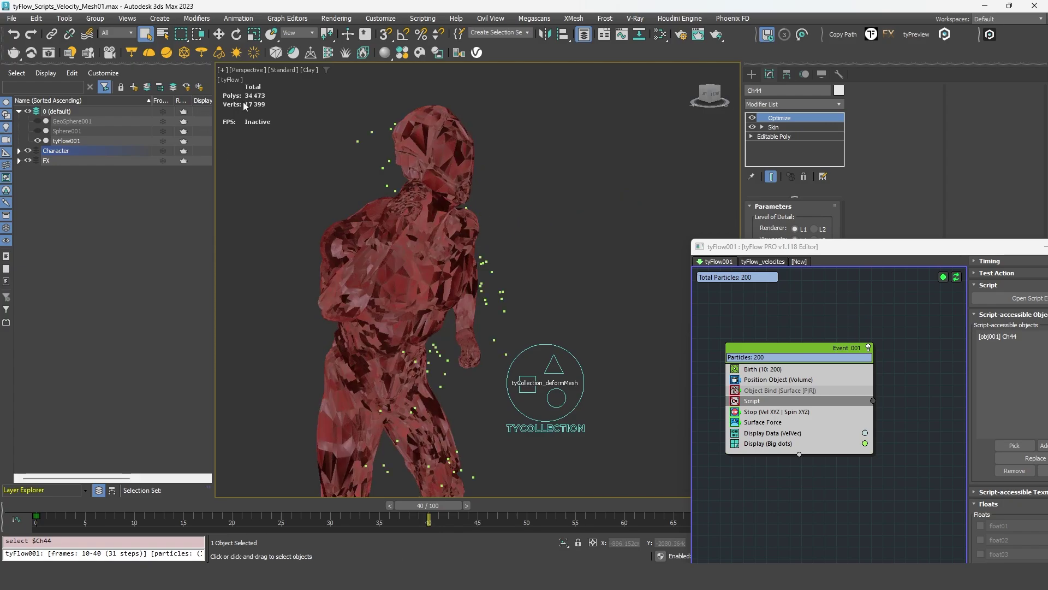
key(comma)
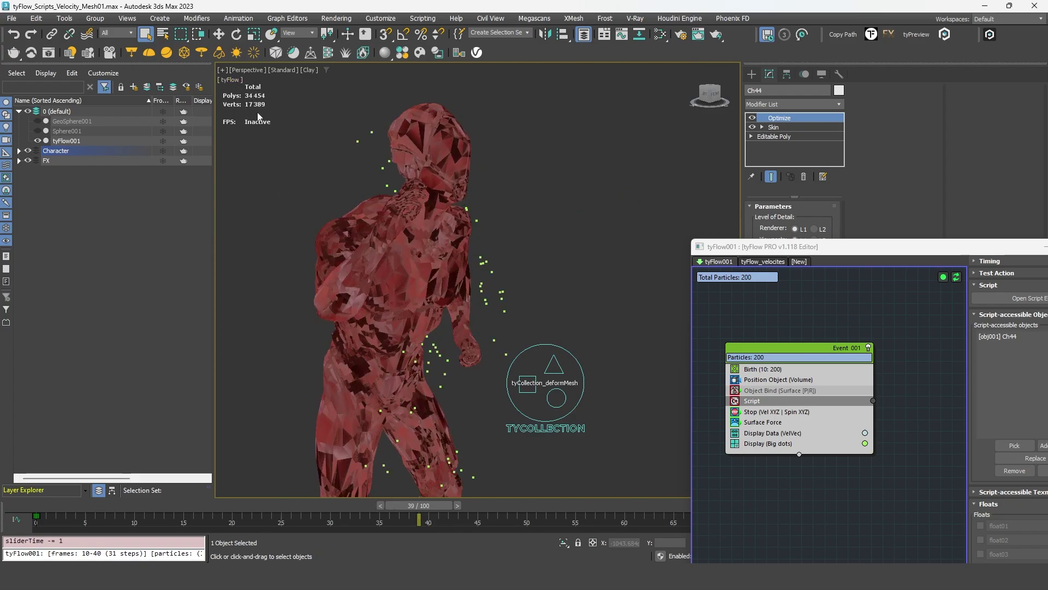
drag(418, 505, 379, 505)
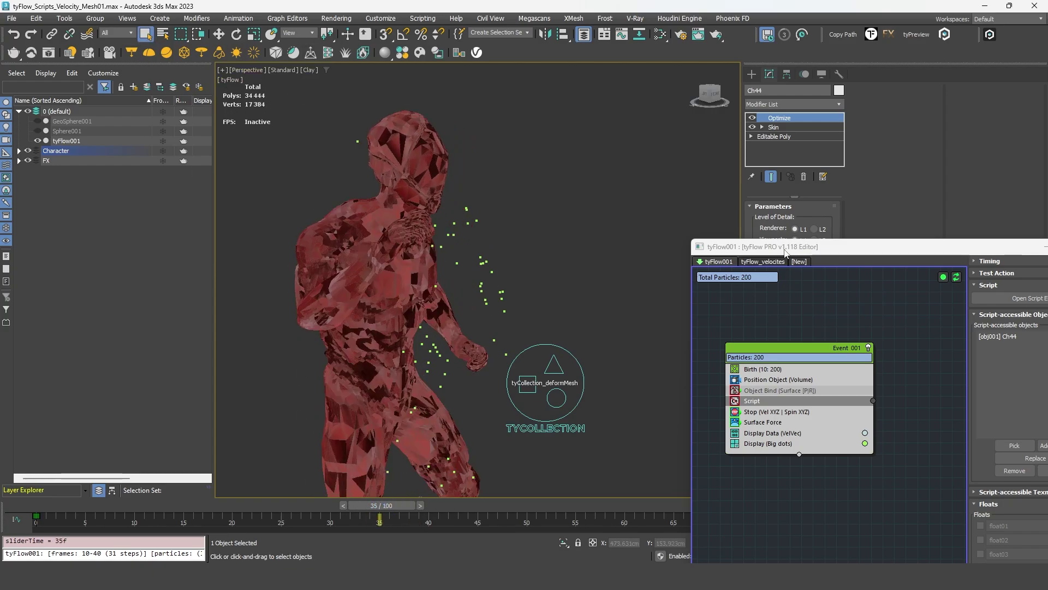
- Disable the tyFlow001 simulation
drag(783, 250, 654, 131)
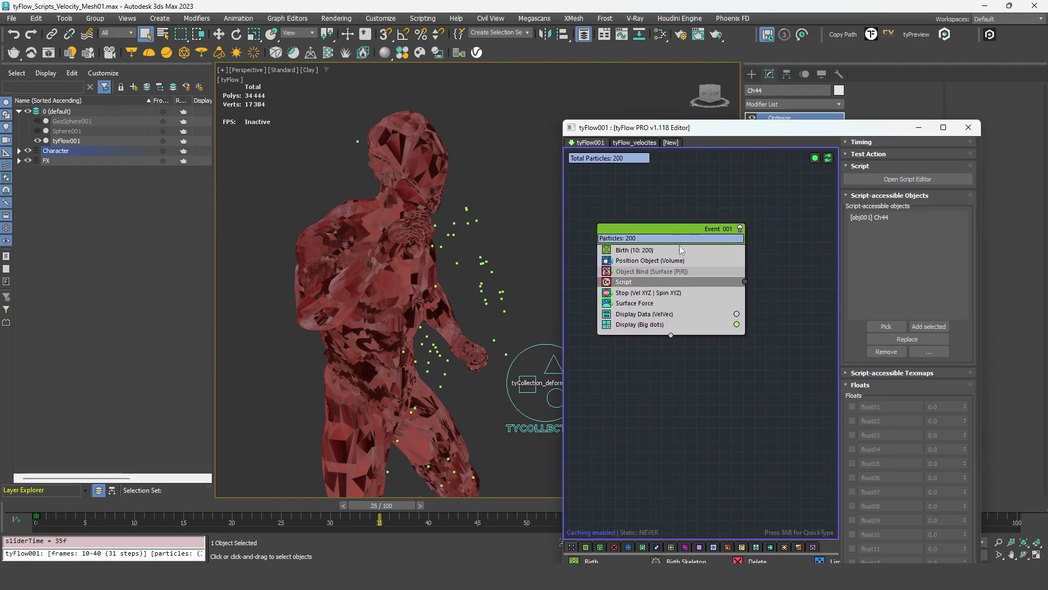
click(815, 158)
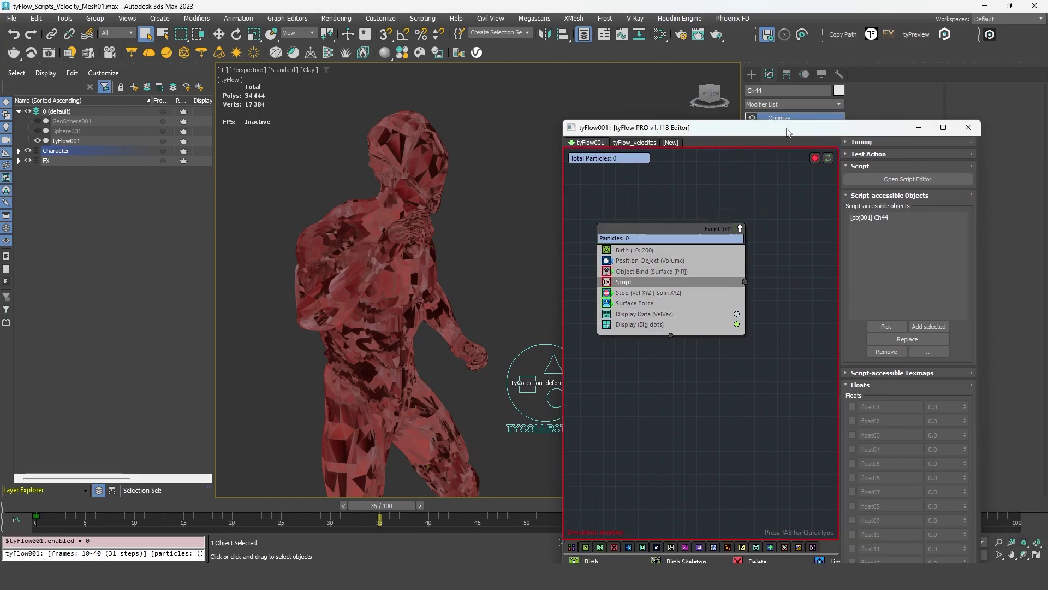
- Add a tyVertexVelocity modifier above Optimize on the Ch44 mesh
drag(787, 132, 827, 298)
click(789, 103)
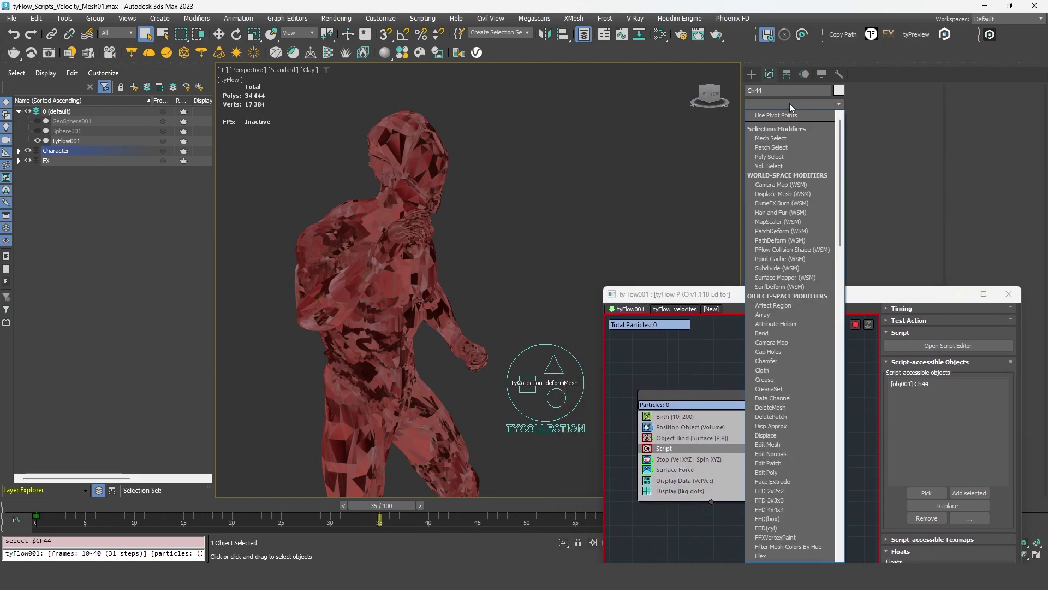
text(tyv)
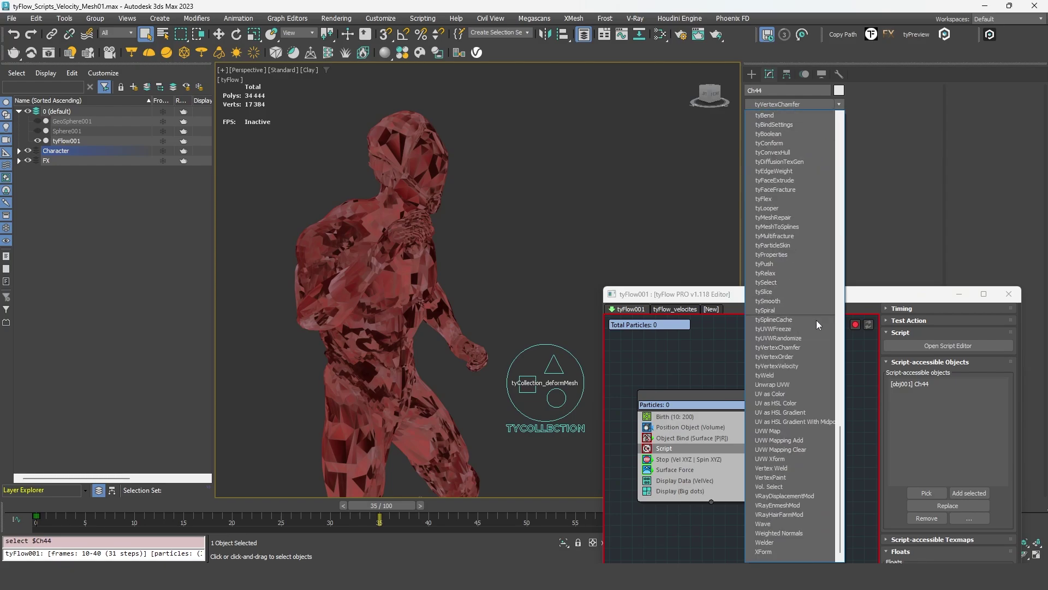
click(798, 365)
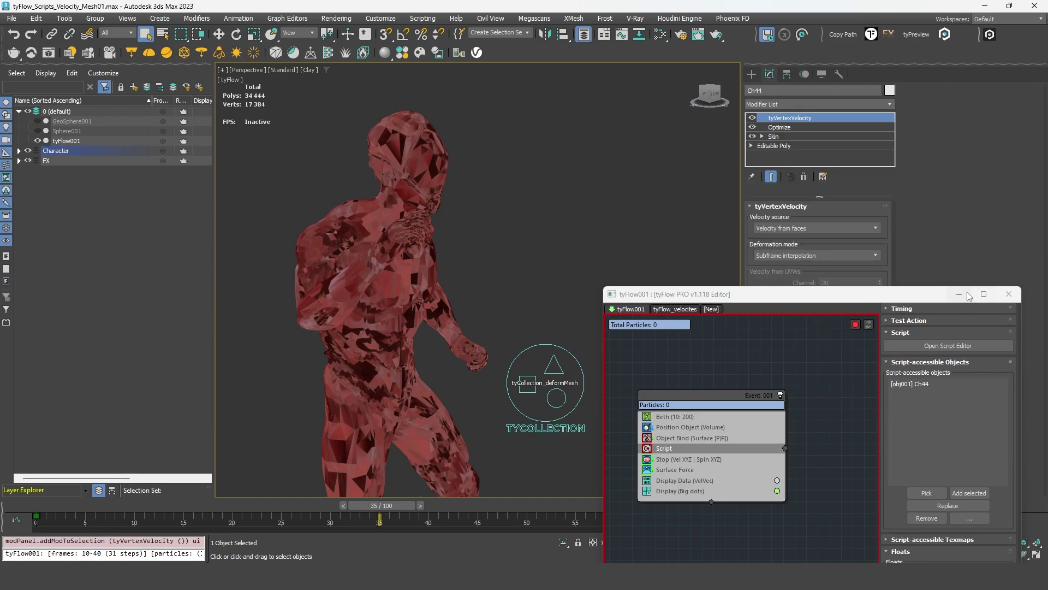
- Turn on the viewport display of velocity vectors for the tyVertexVelocity modifier
click(961, 295)
click(770, 412)
click(778, 412)
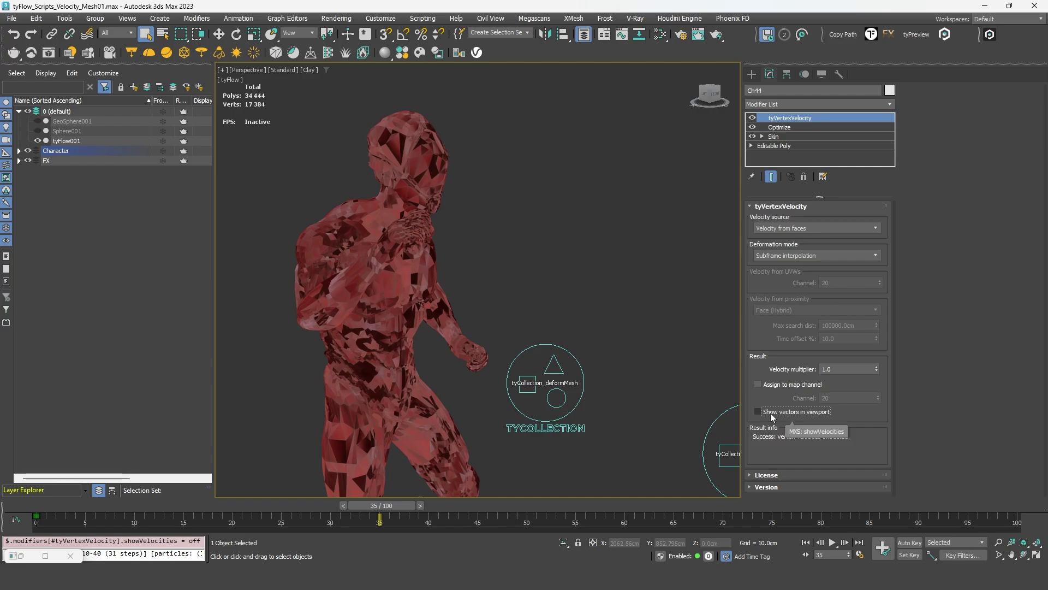
click(771, 413)
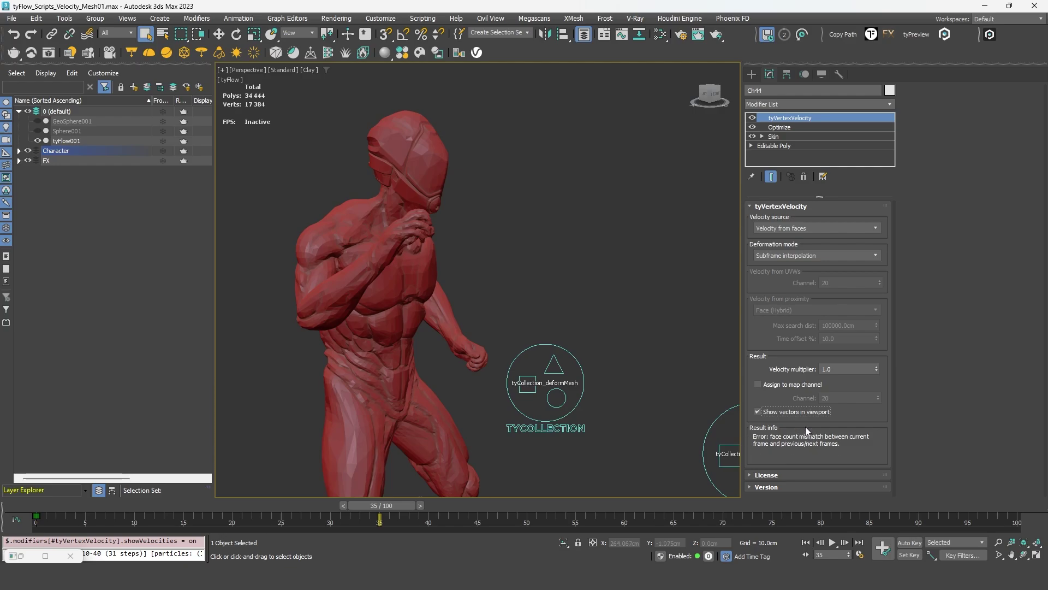
- Set tyVertexVelocity's source to Velocity from proximity and have it assign the resulting velocities to a map channel
click(788, 228)
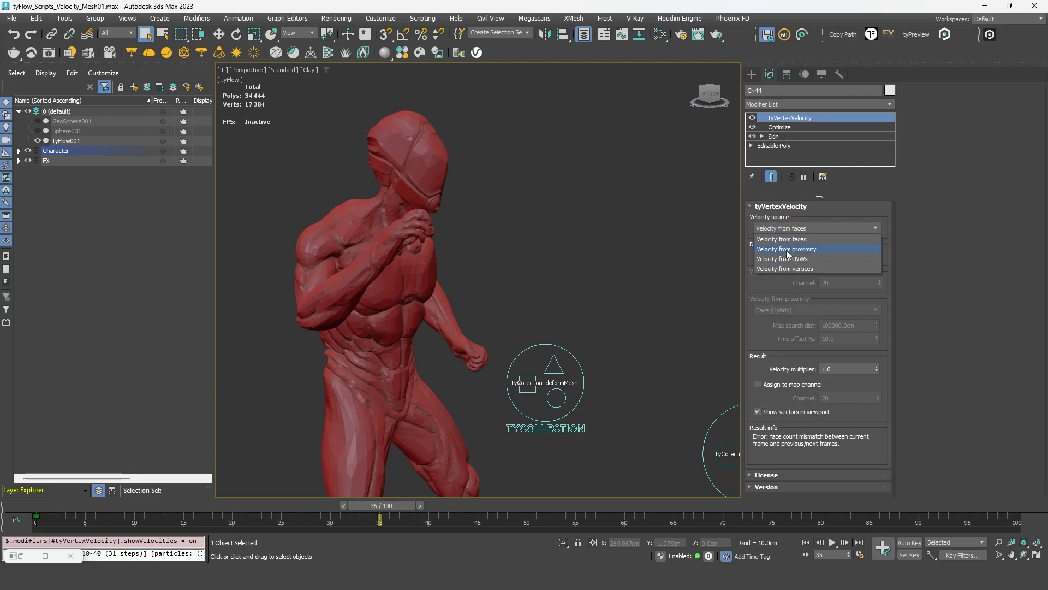
click(798, 249)
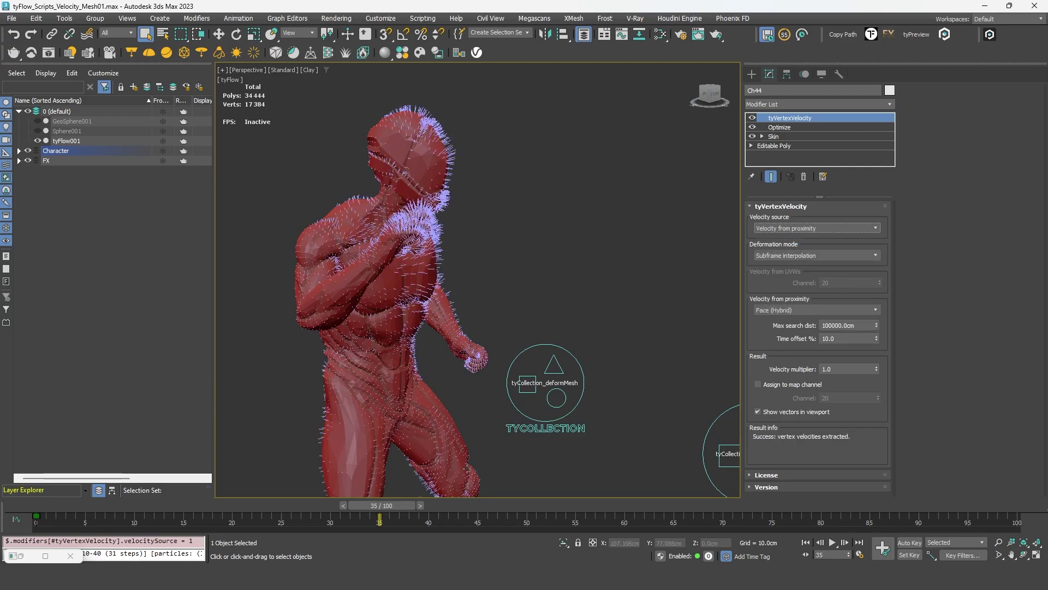
drag(388, 509, 591, 509)
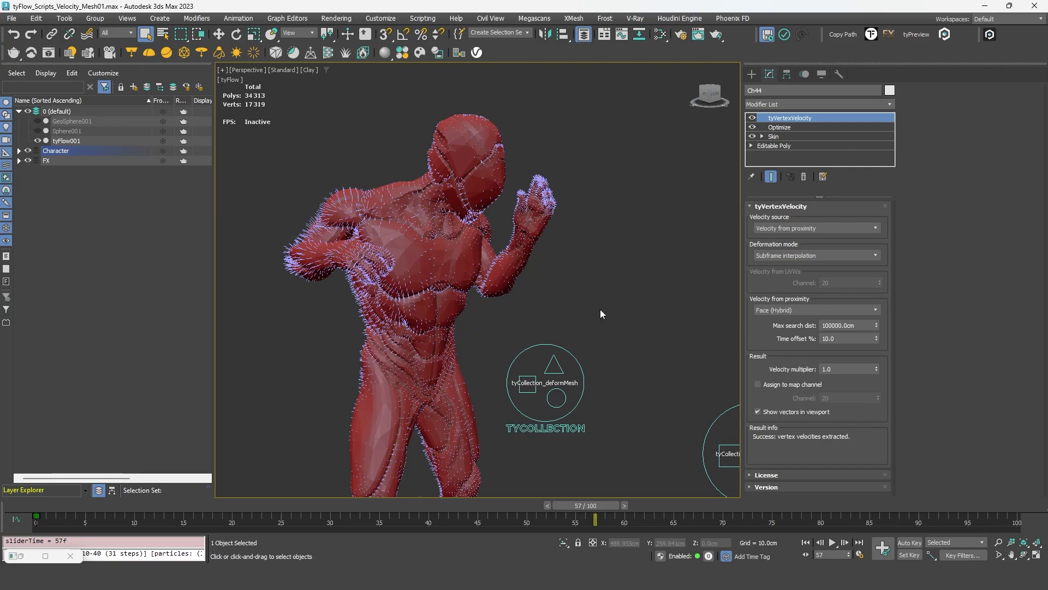
click(758, 384)
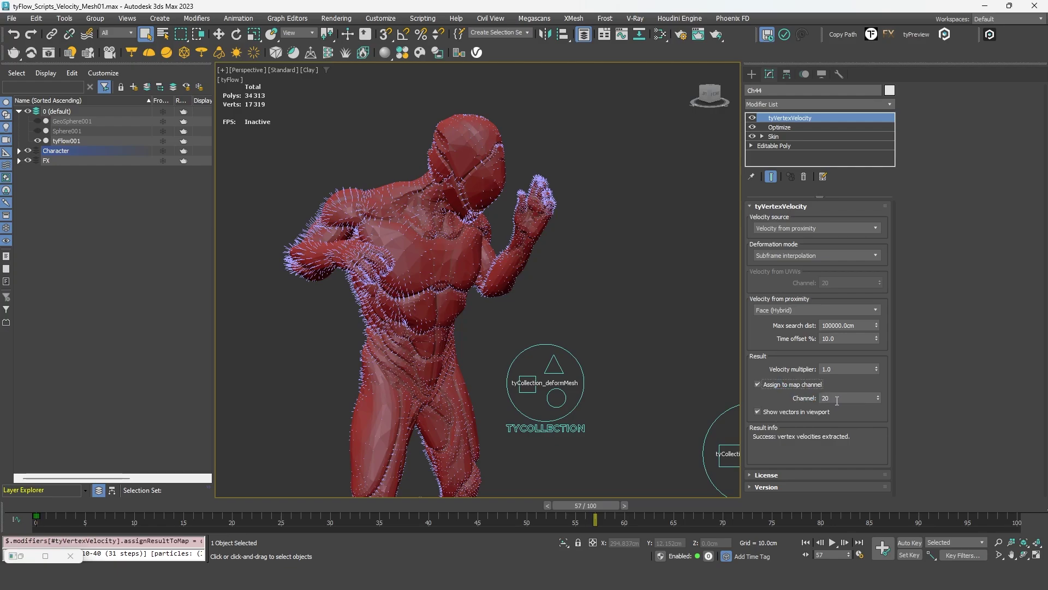
double_click(837, 400)
- Delete the Stop and Surface Force operators from the tyFlow event and re-enable the tyFlow001 simulation
click(871, 34)
drag(760, 292, 669, 62)
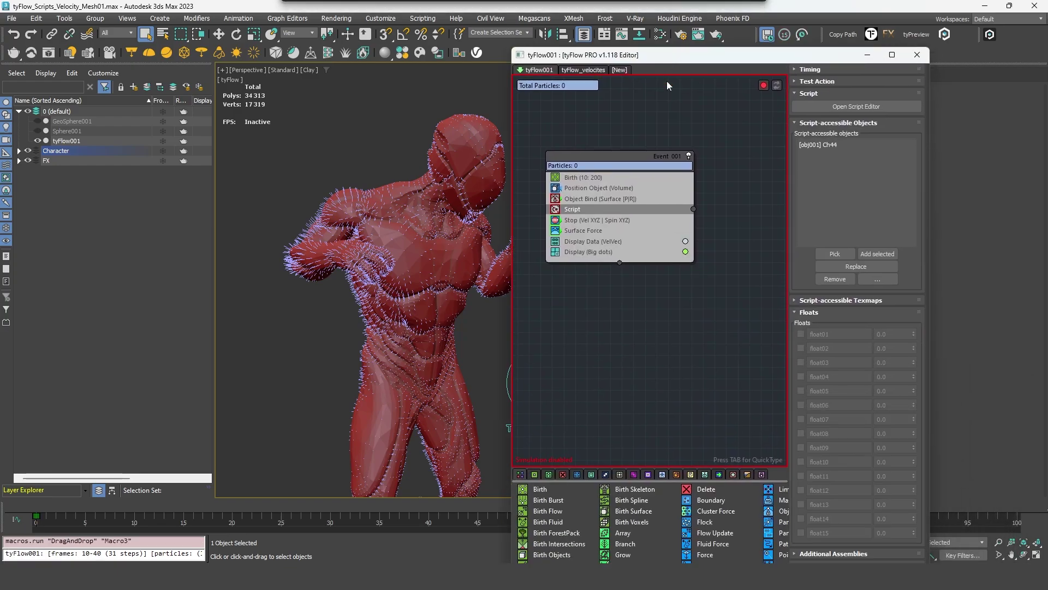
click(587, 274)
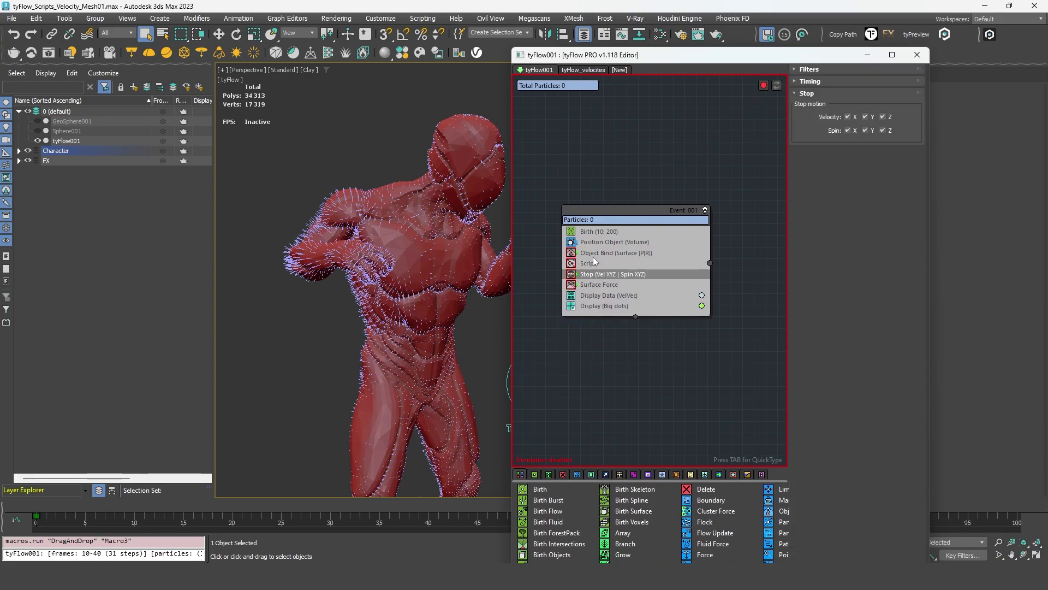
key(Delete)
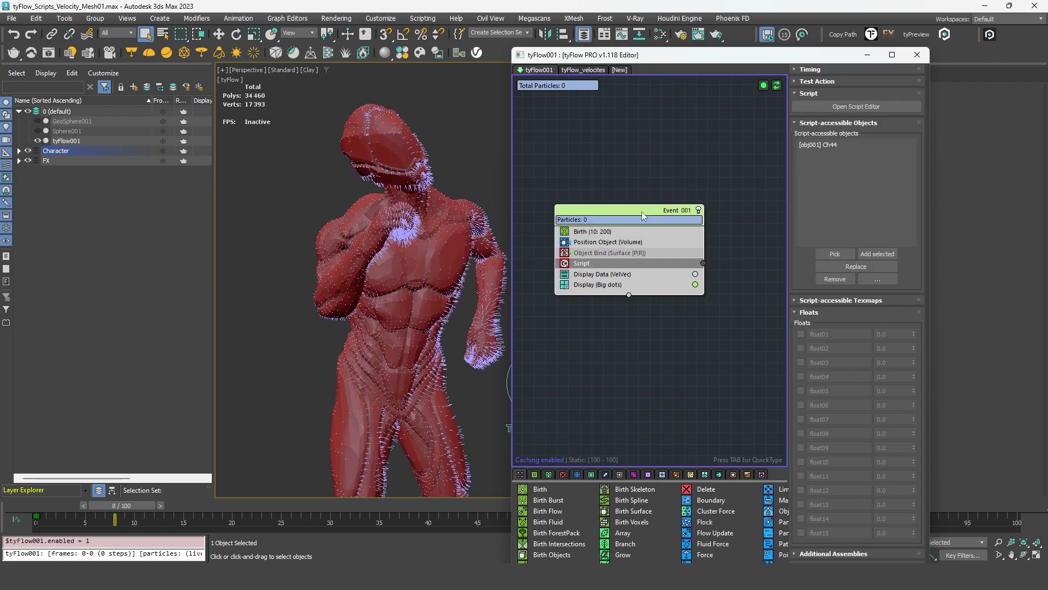
drag(661, 54, 679, 31)
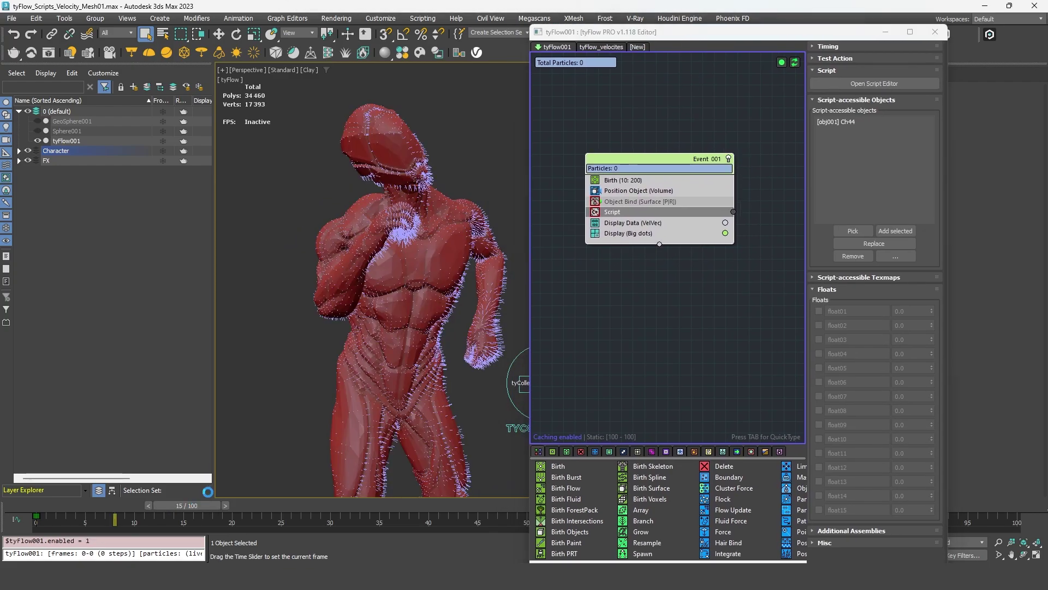
- Insert a Mapping operator below Position Object and pick Ch44 as the object it takes mapping from
middle_drag(419, 312, 387, 300)
alt+middle_drag(387, 299, 431, 266)
drag(815, 36, 598, 18)
drag(479, 17, 645, 70)
scroll(568, 247, up, 1)
key(Tab)
text(spee)
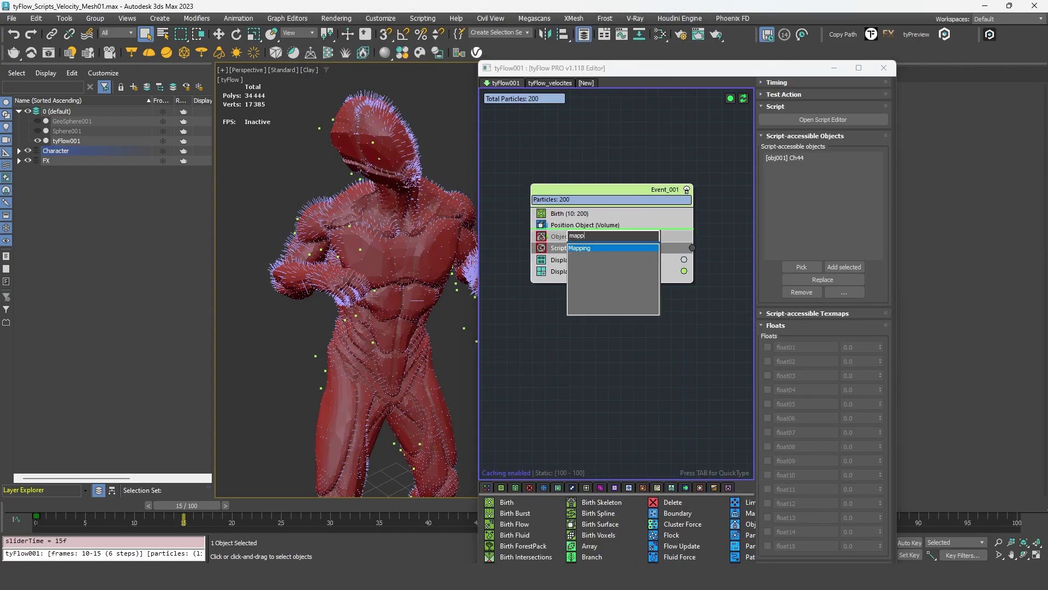
key(Return)
drag(567, 229, 567, 234)
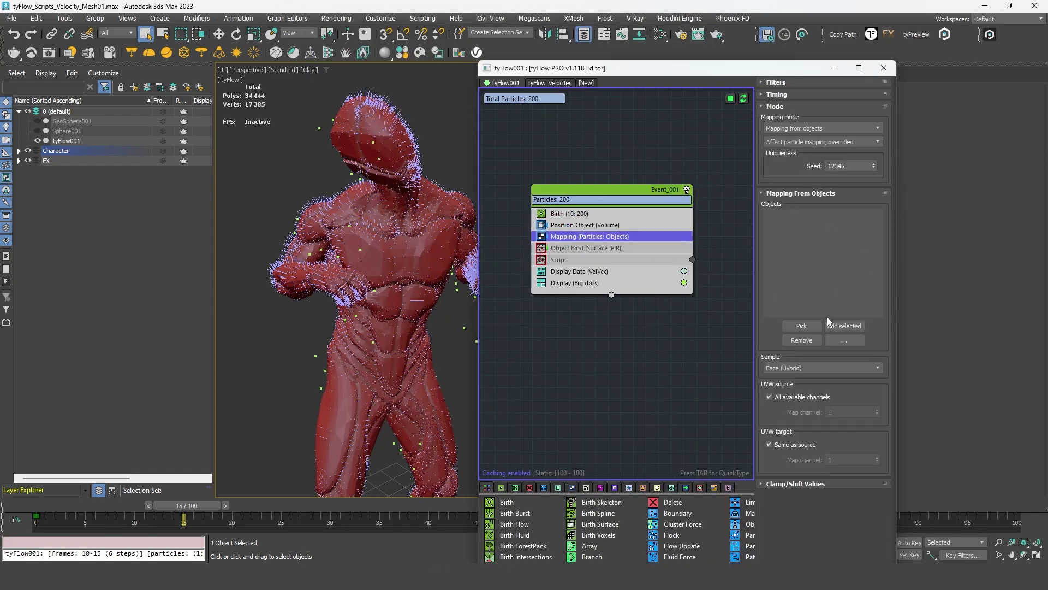
click(801, 326)
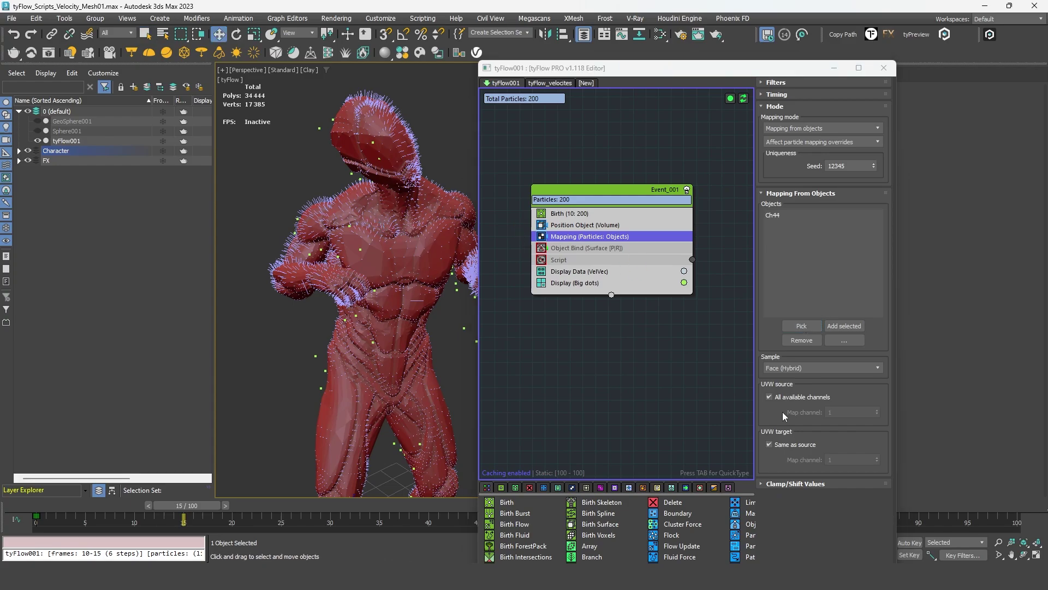
- Insert a Custom Properties operator directly below the Mapping operator in the event
drag(507, 68, 434, 40)
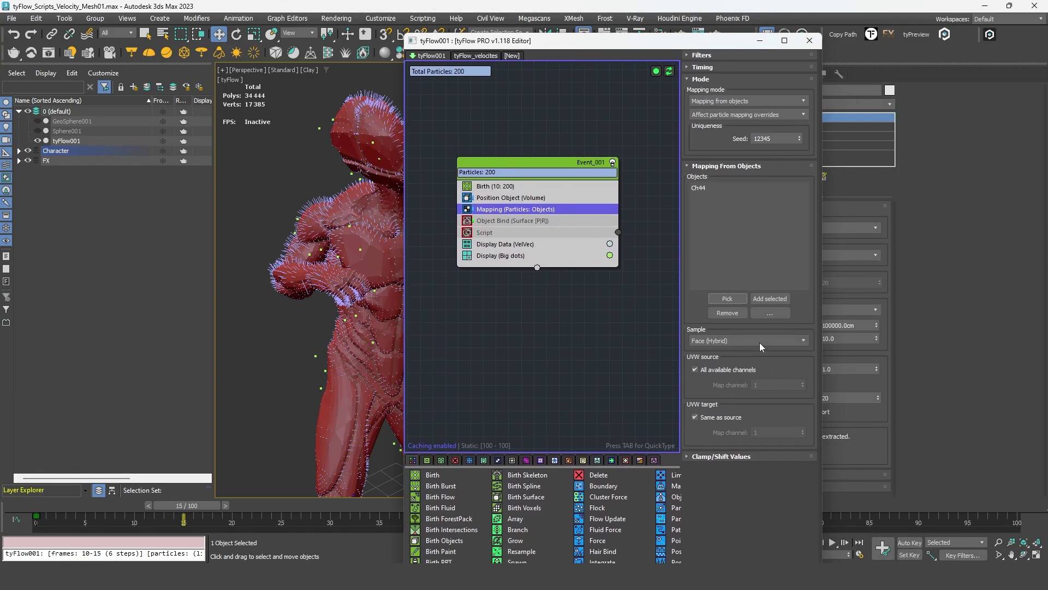
key(Tab)
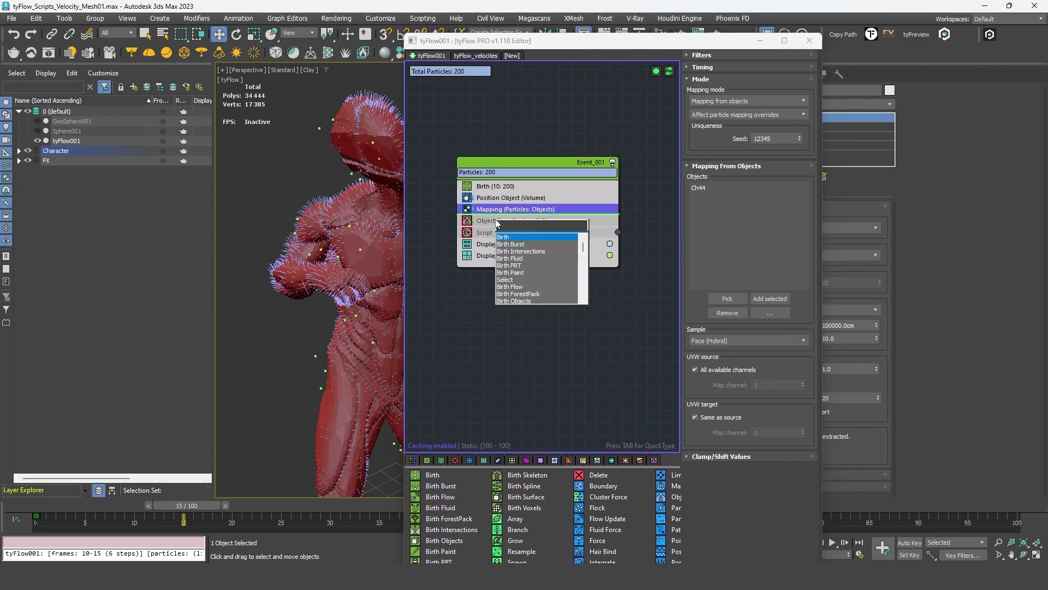
text(cust)
key(Return)
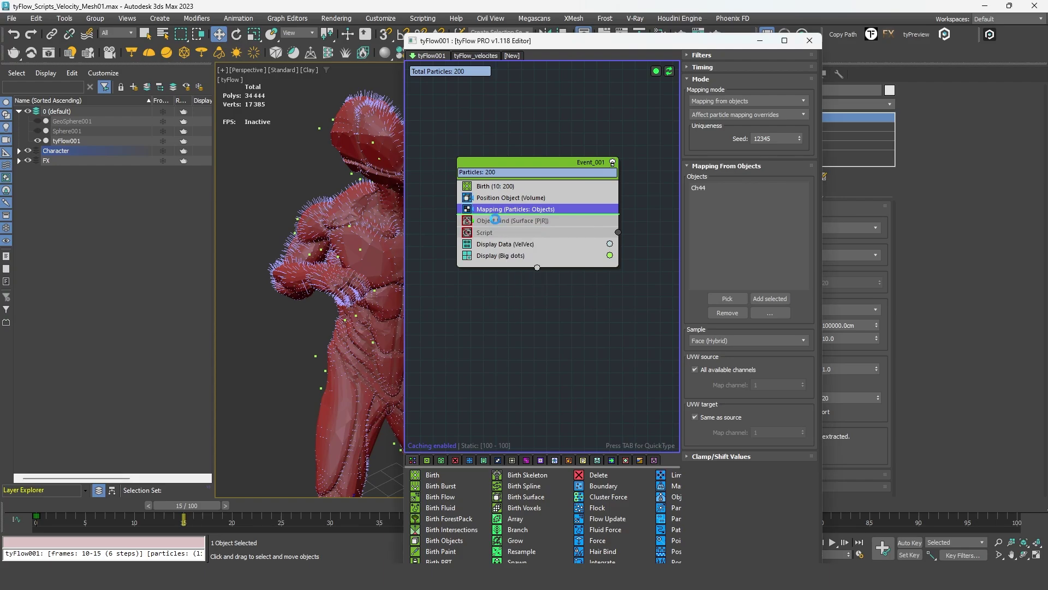
click(494, 219)
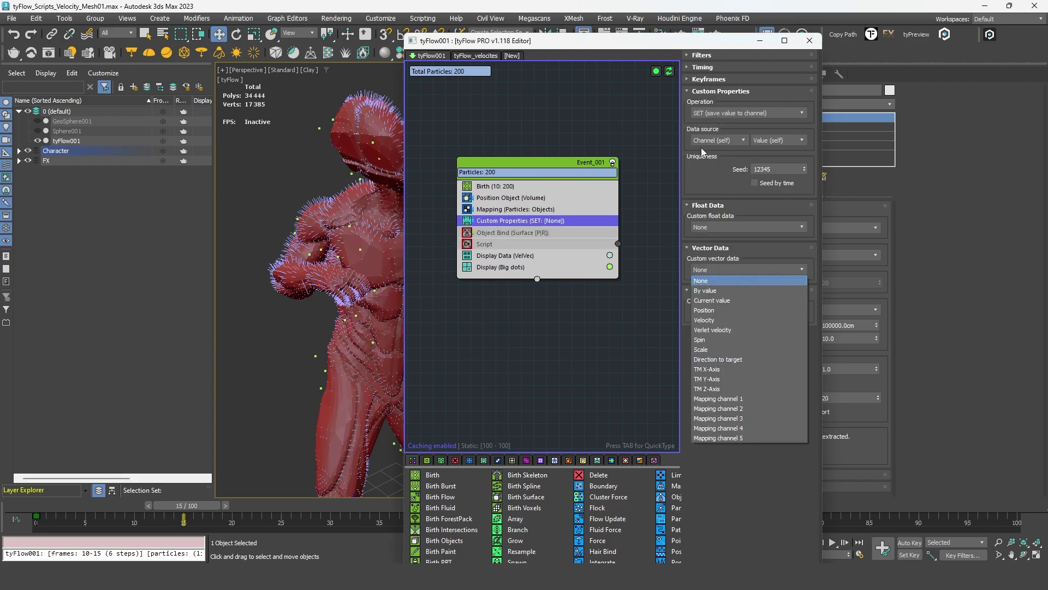
- Source the operator's custom vector data from Mapping channel 5 and set tyVertexVelocity's output map channel to 5
click(715, 275)
click(716, 275)
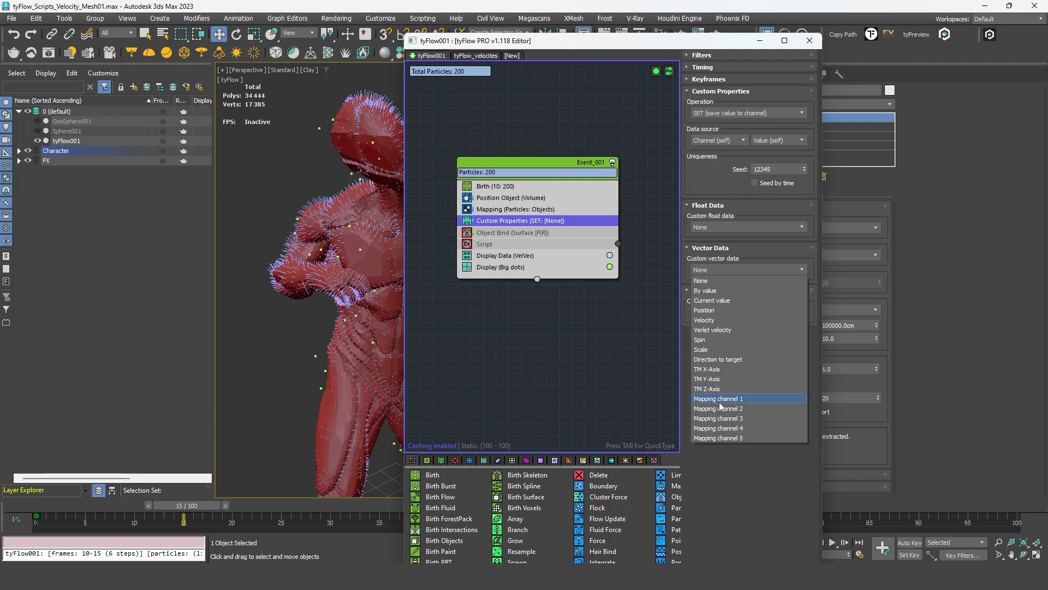
click(738, 438)
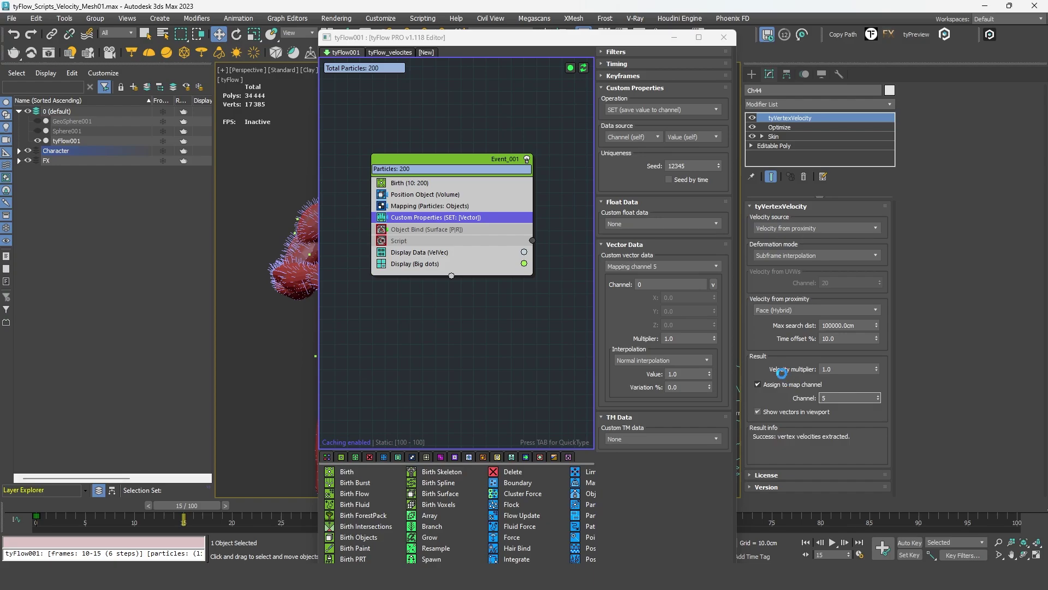
- Name the vector data channel that the Custom Properties operator saves to extractedVelocity
click(671, 284)
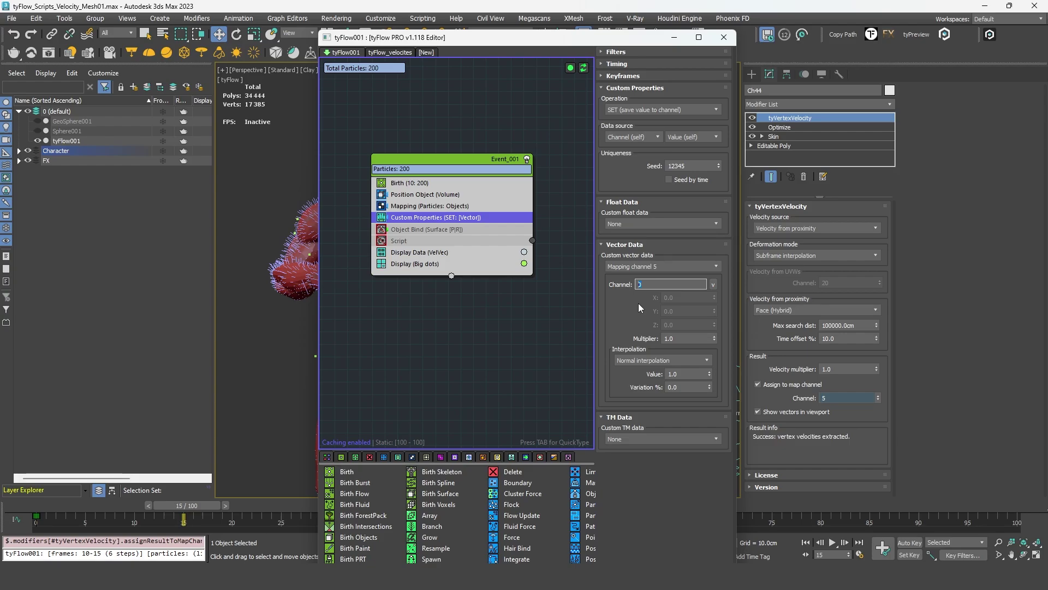
text(extrac)
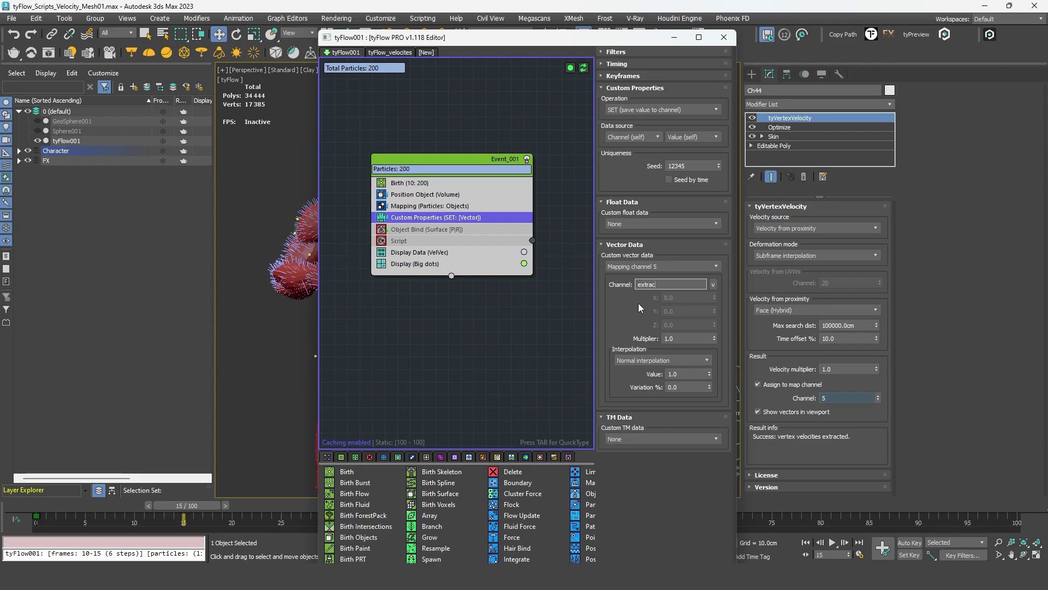
text(tedVelocity)
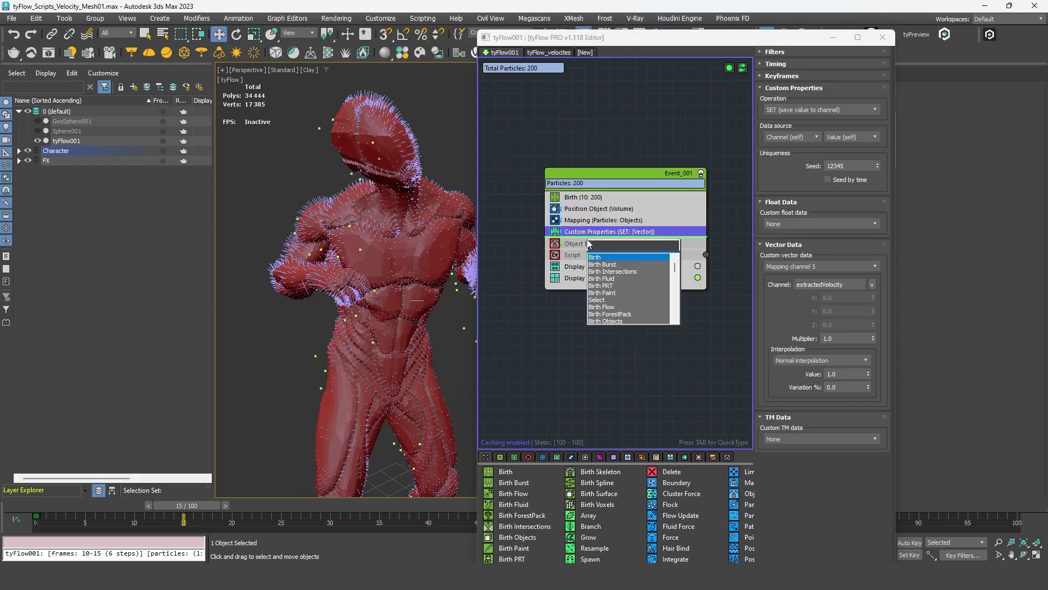
- Insert a second Custom Properties operator with float data set to None and its operation set to GET (load value from channel)
text(cust)
key(Return)
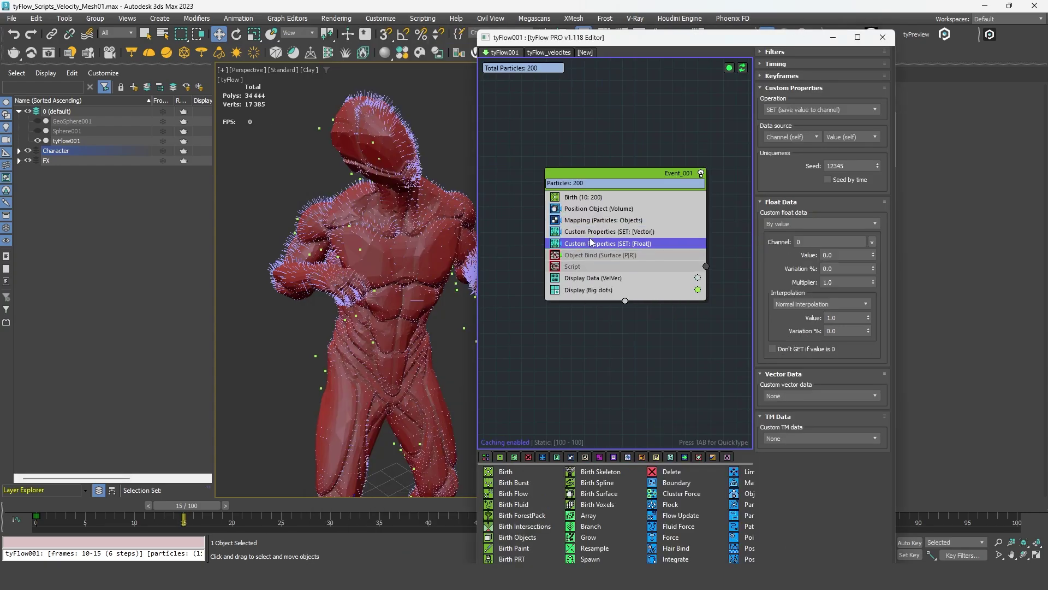
click(796, 223)
click(793, 232)
click(795, 110)
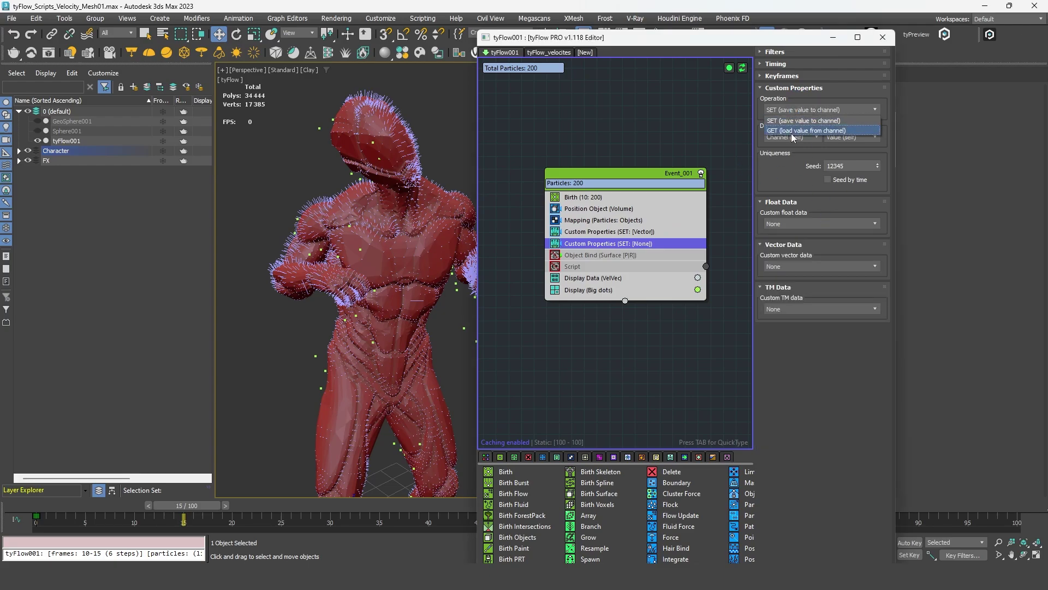
click(788, 132)
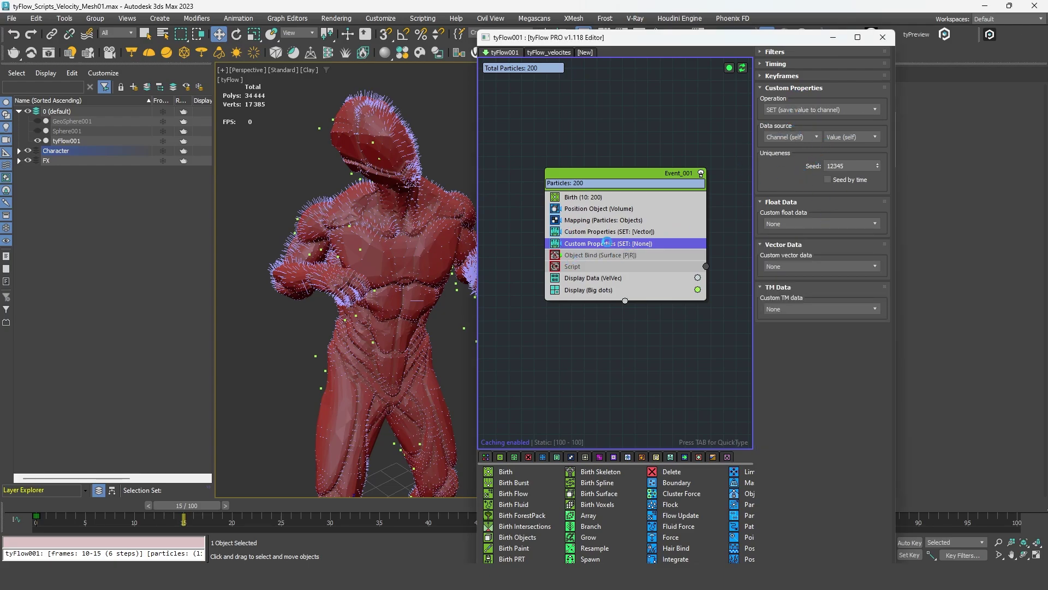
- Set the second Custom Properties operator's vector data to Velocity, loaded from the extractedVelocity channel
click(789, 266)
click(788, 317)
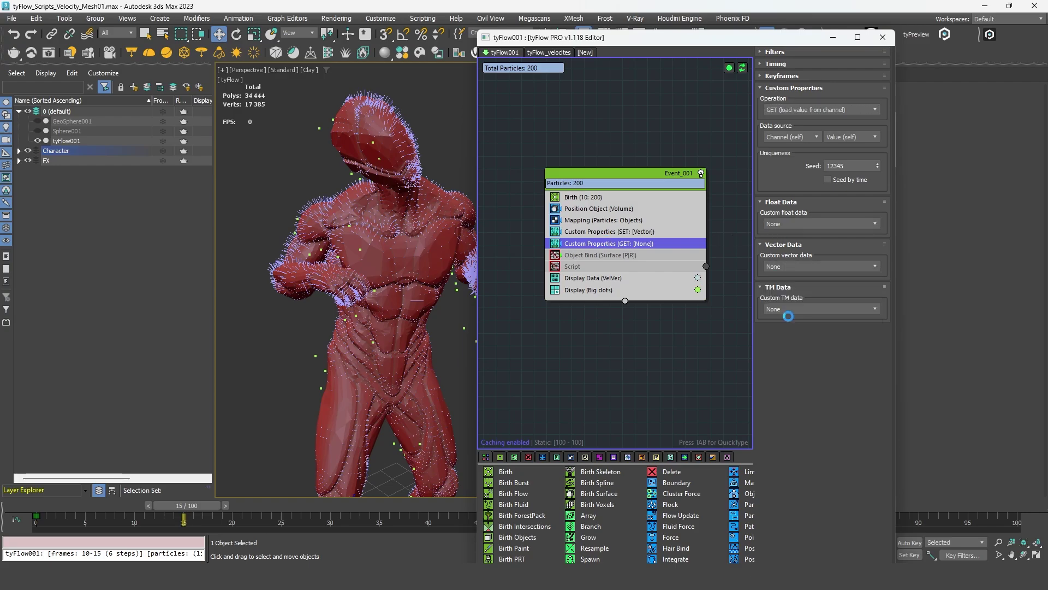
click(876, 286)
click(887, 304)
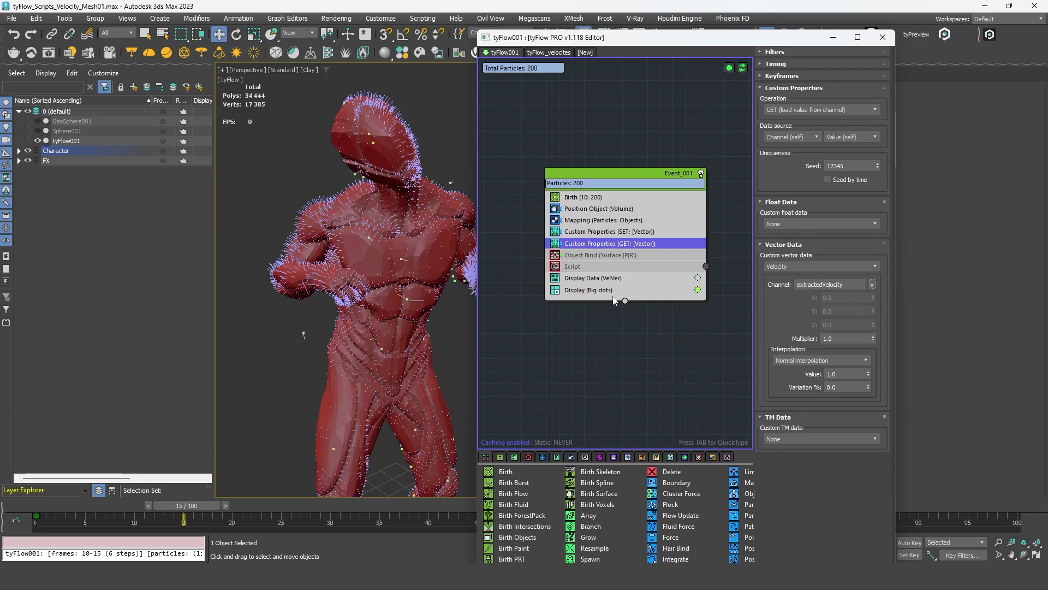
- Set the timing of Mapping and both Custom Properties operators to Continuous, and scrub the timeline to check the particle velocities
scroll(370, 300, down, 5)
mouse_move(370, 300)
alt+middle_down()
mouse_move(414, 293)
mouse_move(351, 295)
alt+middle_up()
scroll(387, 297, up, 5)
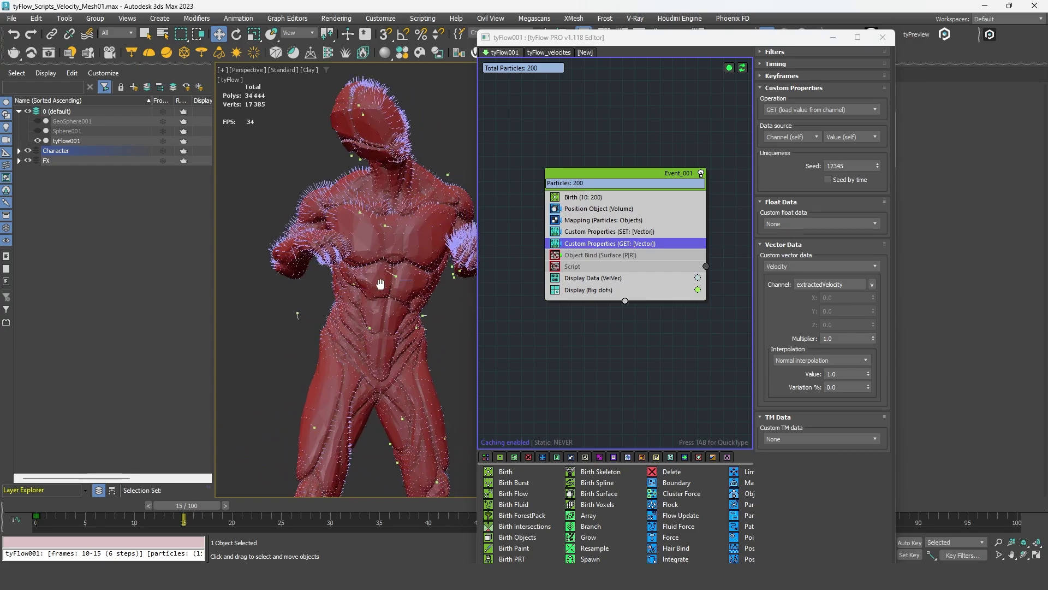
shift+click(594, 221)
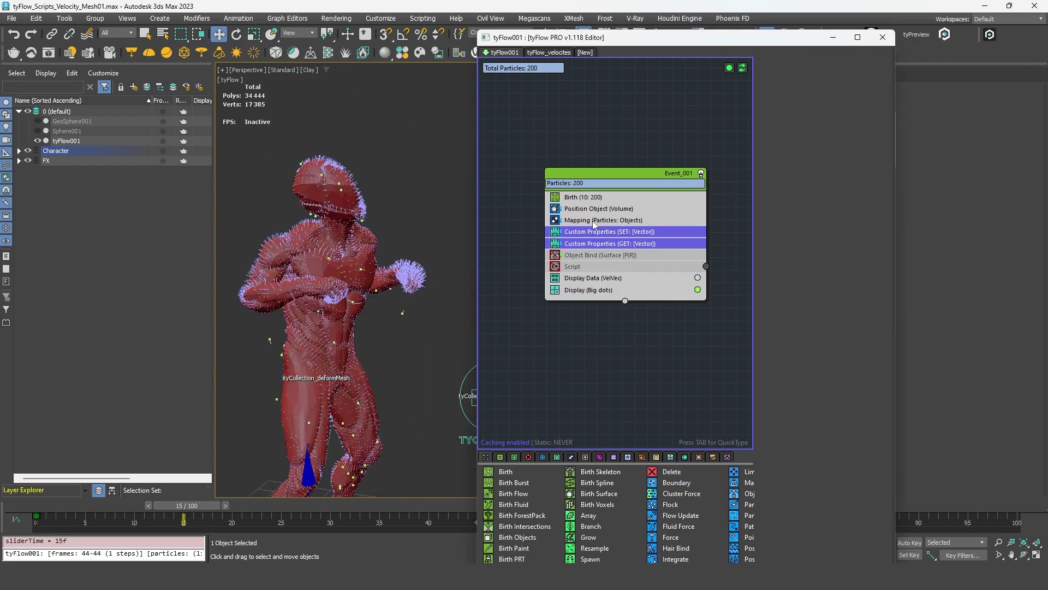
right_click(607, 220)
mouse_move(679, 274)
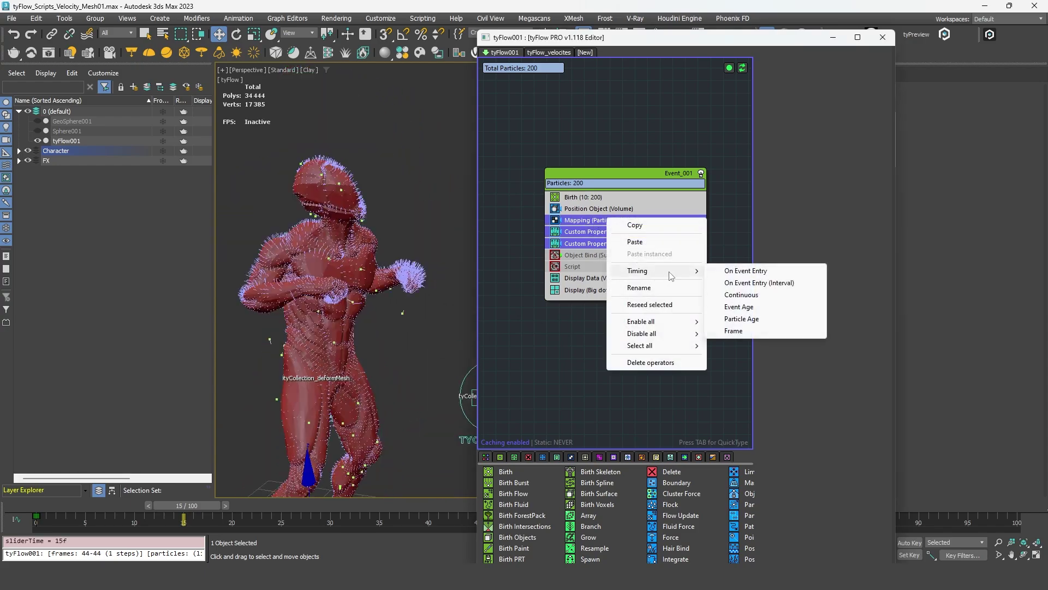
click(752, 295)
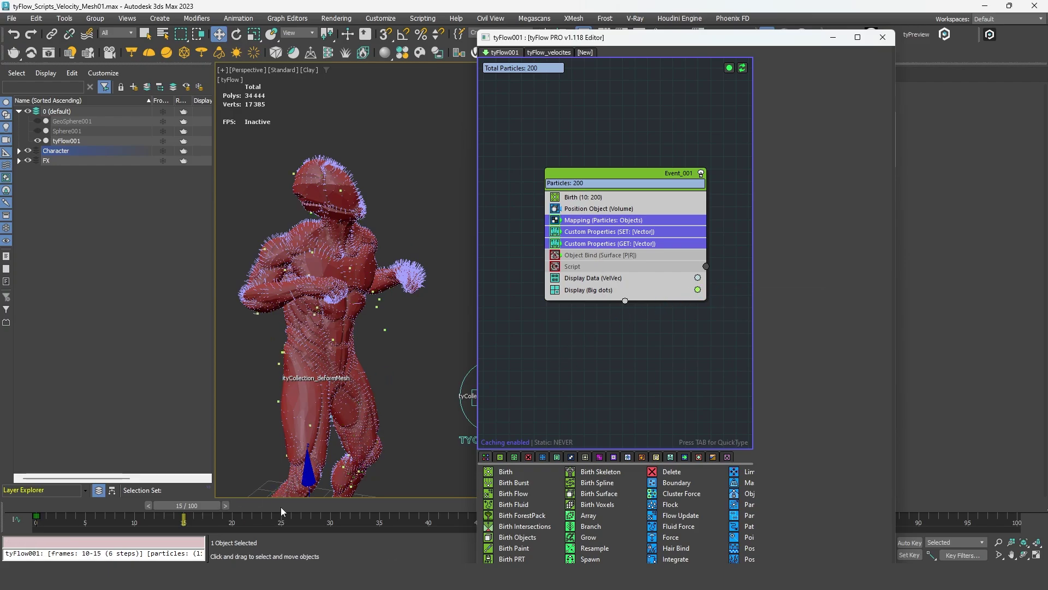
drag(211, 507, 333, 503)
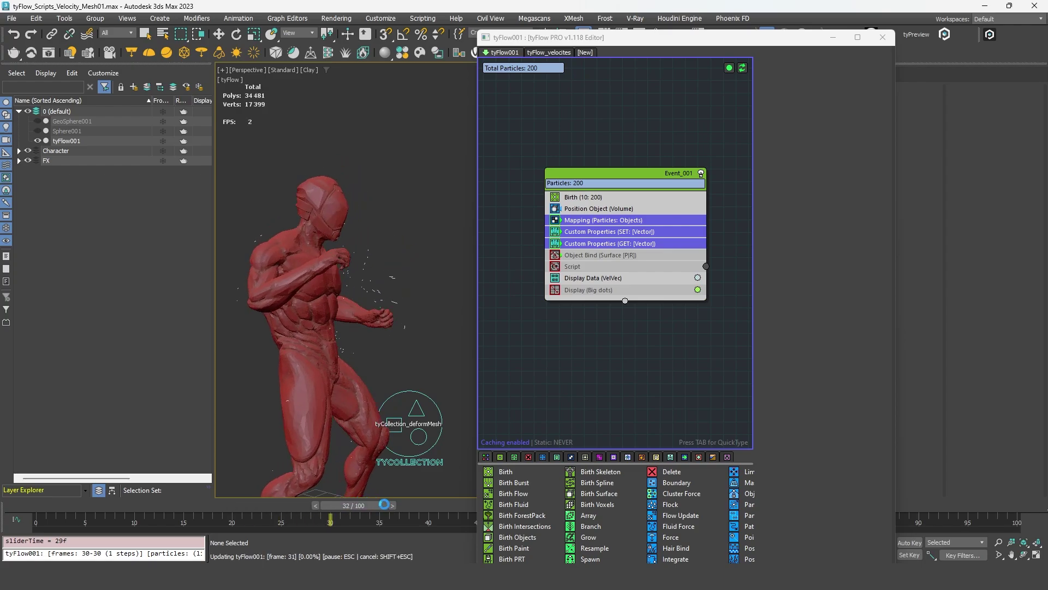
- Enable the Object Bind and Big dots Display operators, and move Object Bind directly above Mapping in the event
key(z)
click(582, 255)
drag(578, 261, 580, 217)
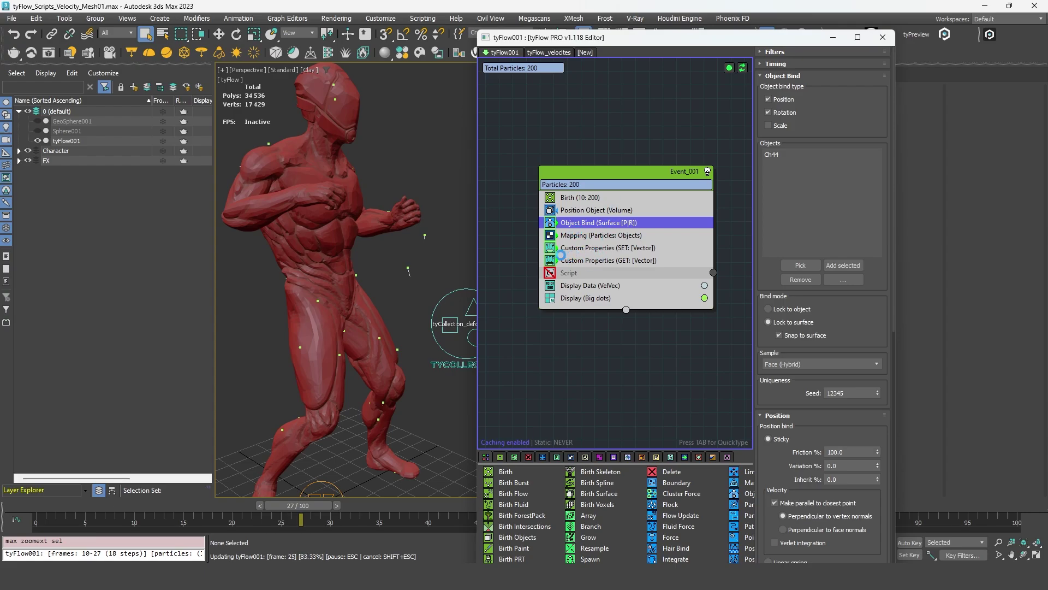
scroll(381, 255, up, 5)
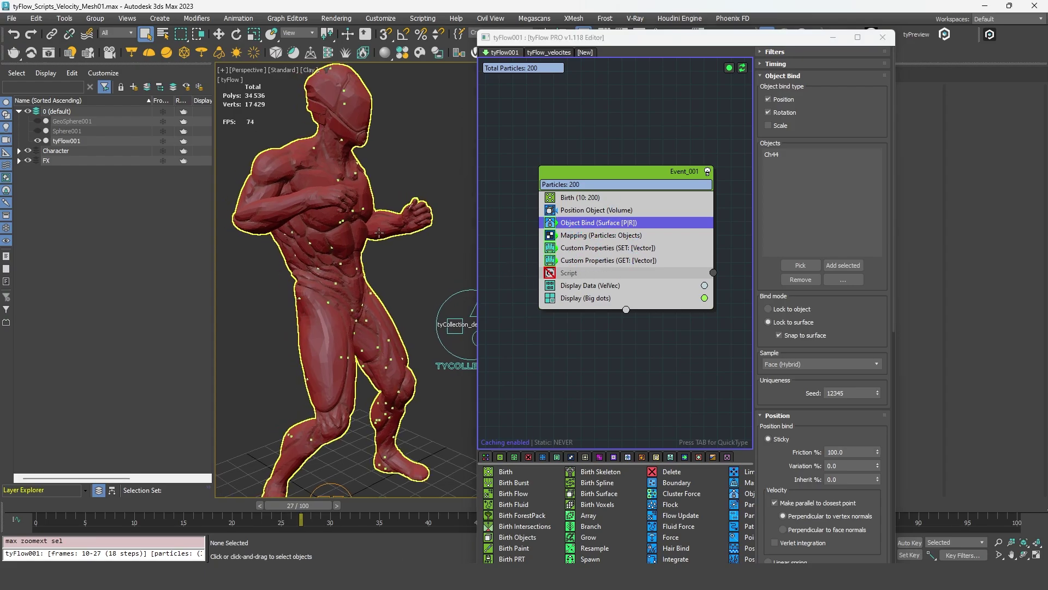
- Set the vector data multiplier of the GET Custom Properties operator to 10 and select the character mesh Ch44
click(608, 259)
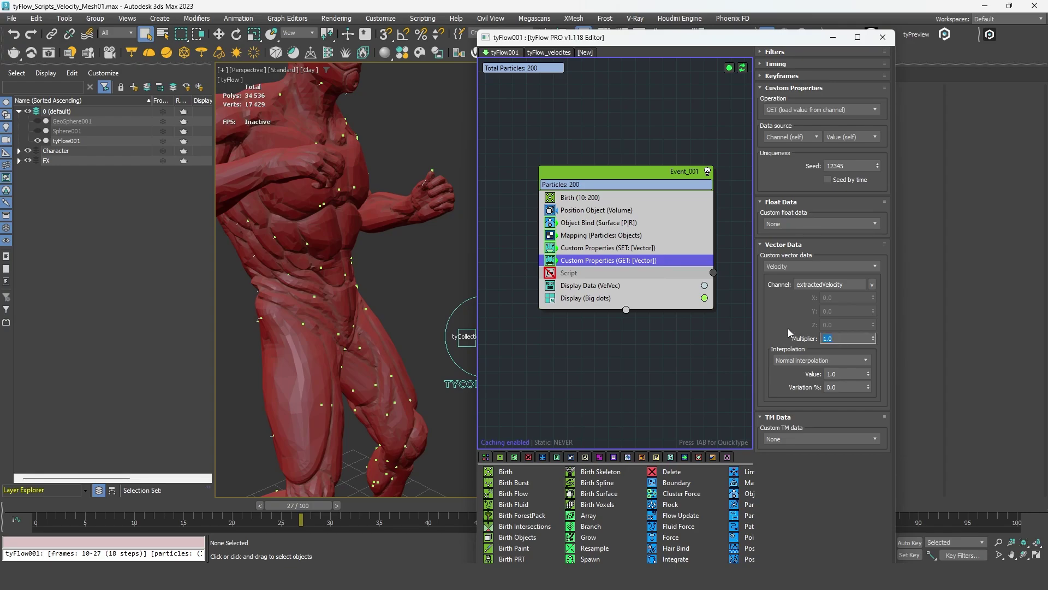
text(10)
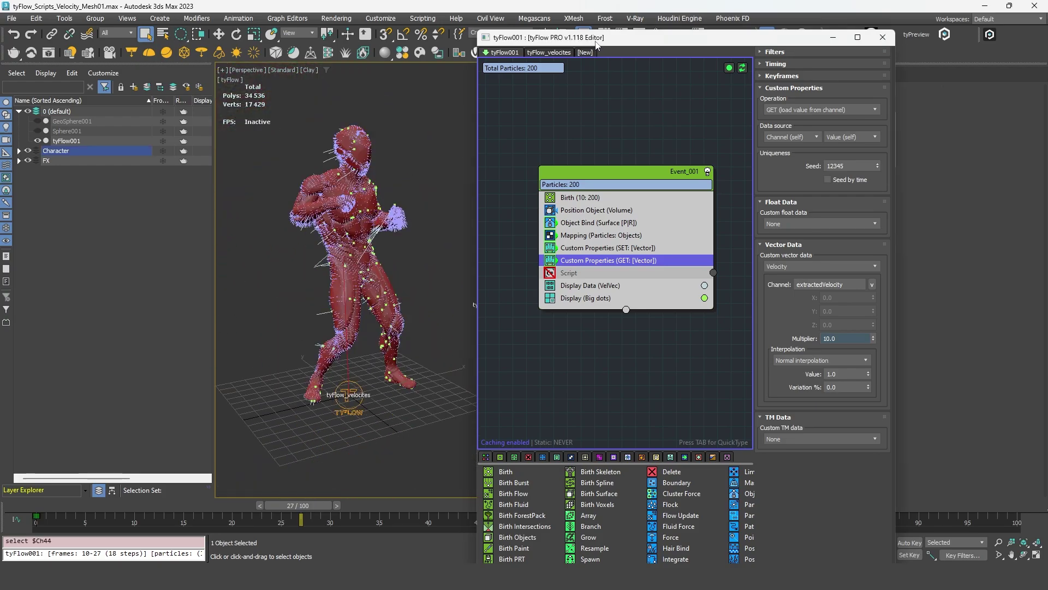
drag(596, 42, 726, 35)
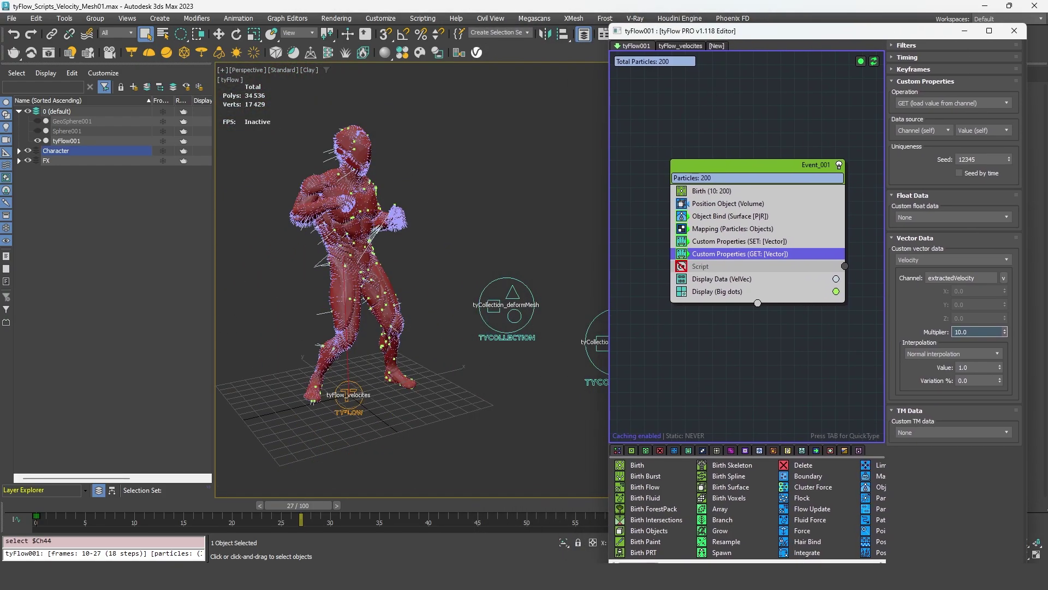
drag(721, 33, 765, 30)
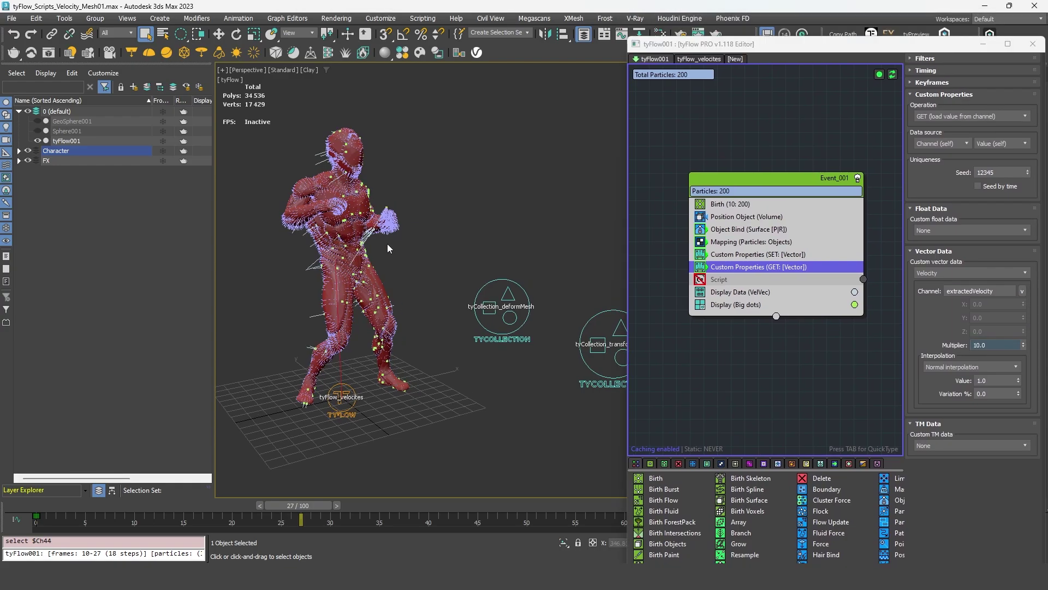
- Clear the tyFlow editor out of the way and compare the particle velocity vectors with the mesh's vertex velocities around the legs
key(e)
scroll(534, 370, down, 5)
key(q)
drag(769, 49, 1045, 350)
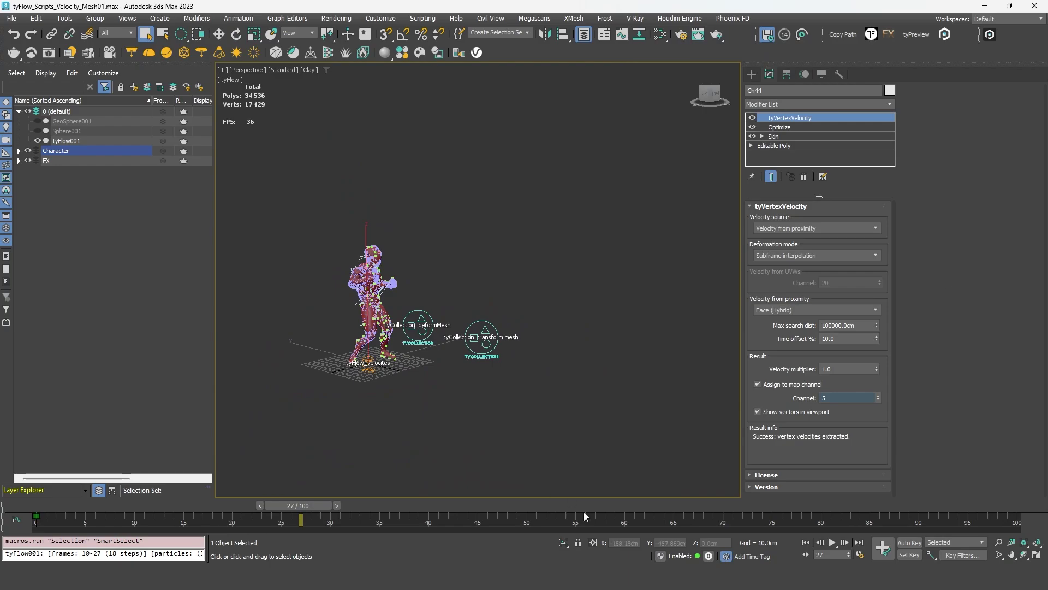
scroll(534, 389, up, 3)
key(e)
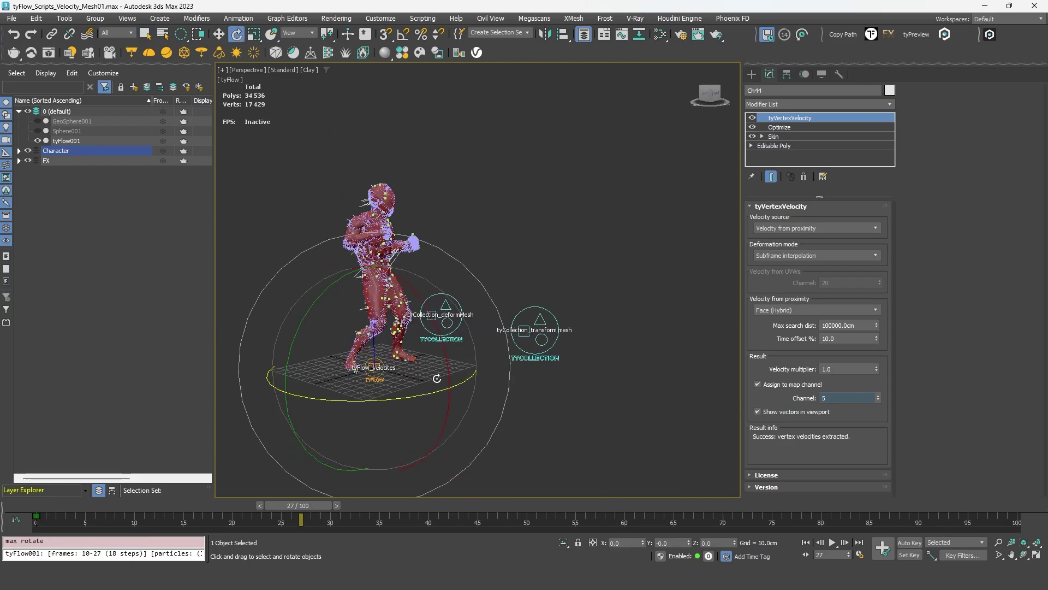
click(677, 542)
mouse_move(417, 334)
alt+middle_down()
mouse_move(434, 345)
mouse_move(423, 343)
alt+middle_up()
key(q)
scroll(424, 343, up, 5)
middle_drag(421, 306, 427, 376)
alt+middle_drag(431, 246, 474, 296)
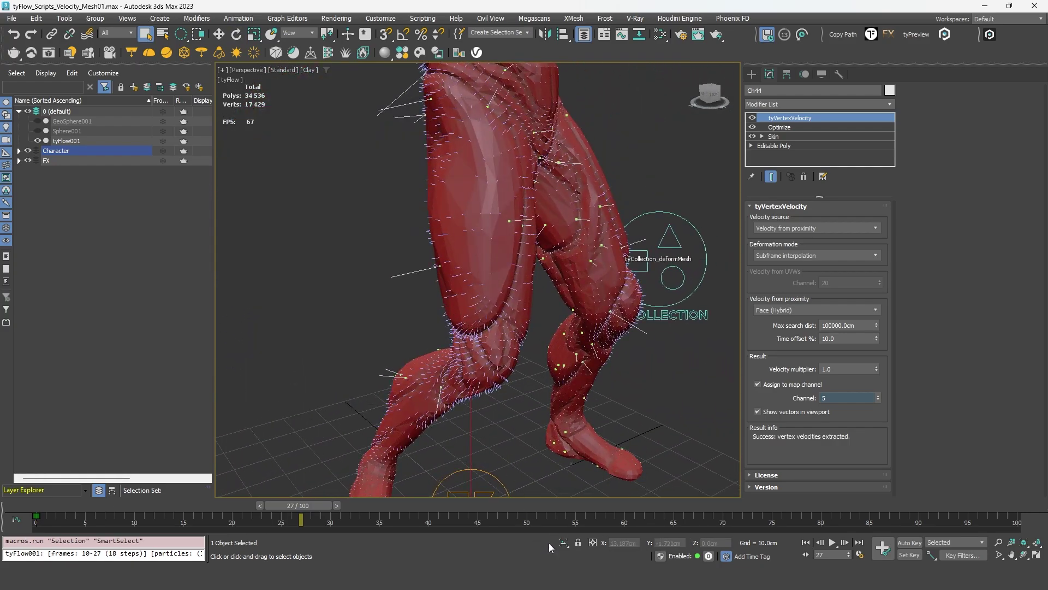
- Set the character mesh's X rotation to 90 degrees and examine how the particle velocity vectors react
key(e)
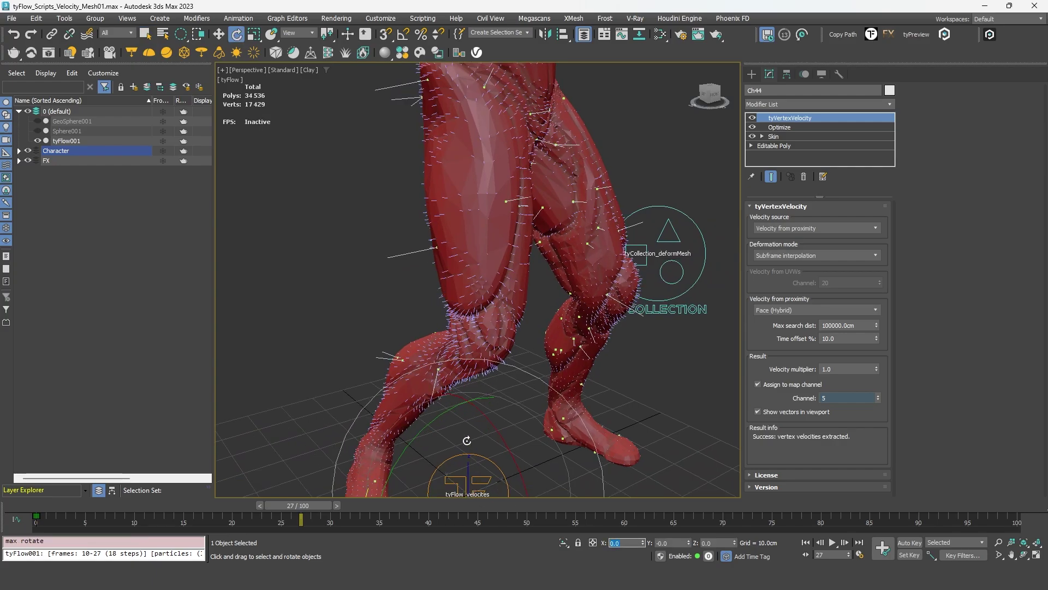
key(e)
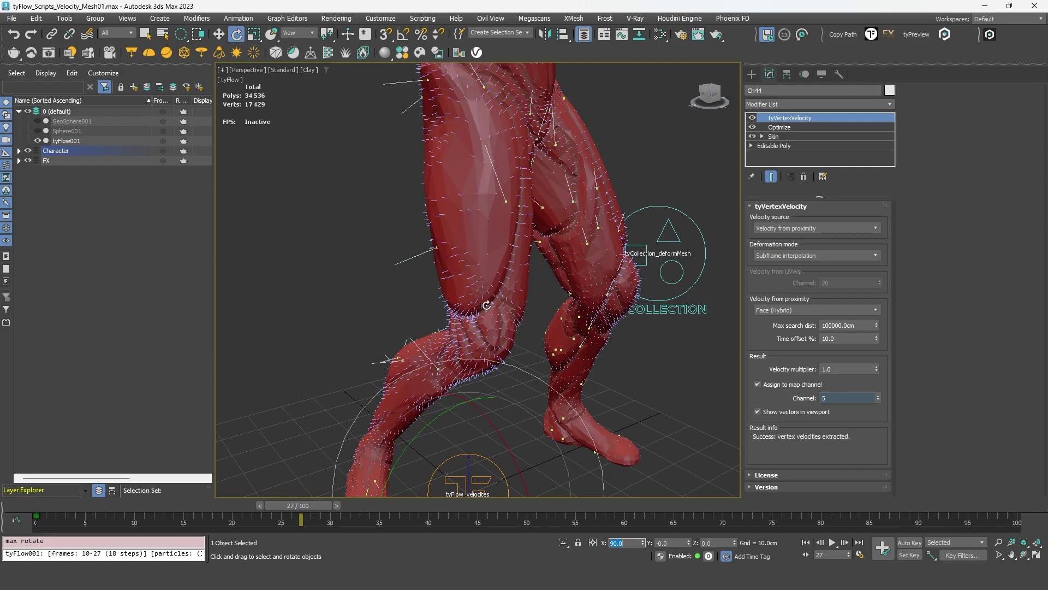
alt+middle_drag(458, 258, 493, 337)
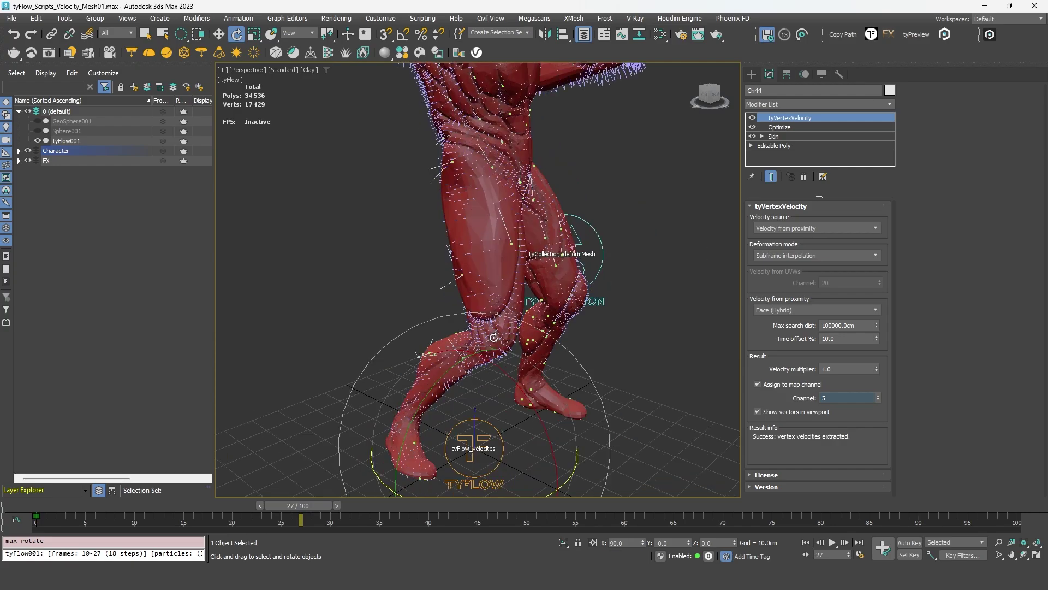
- Set the character mesh's X rotation back to 0 and check the particle velocity vectors again
key(q)
key(e)
double_click(632, 545)
text(0)
key(Return)
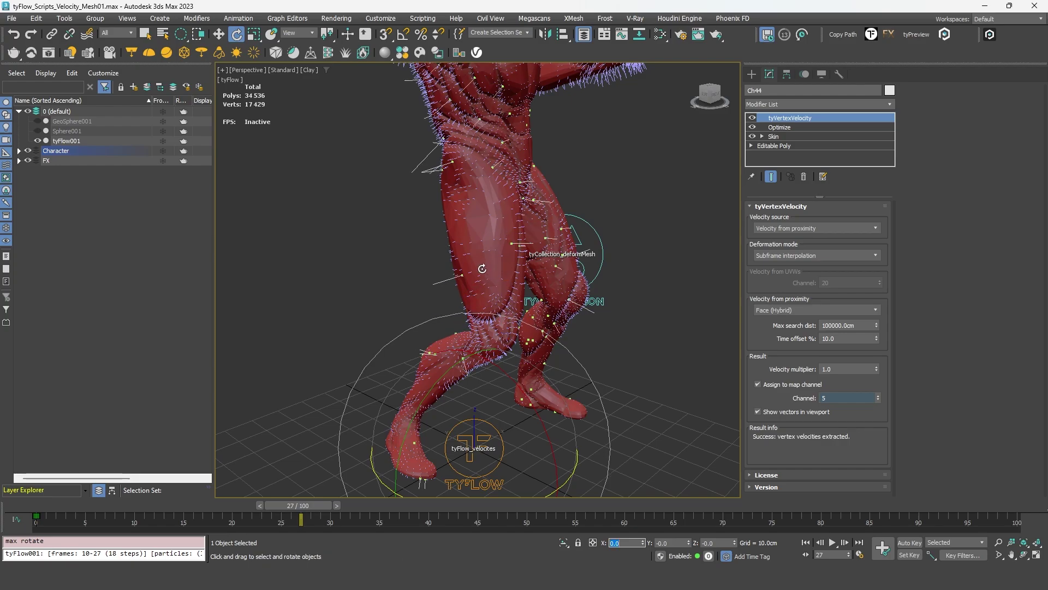
scroll(478, 270, up, 3)
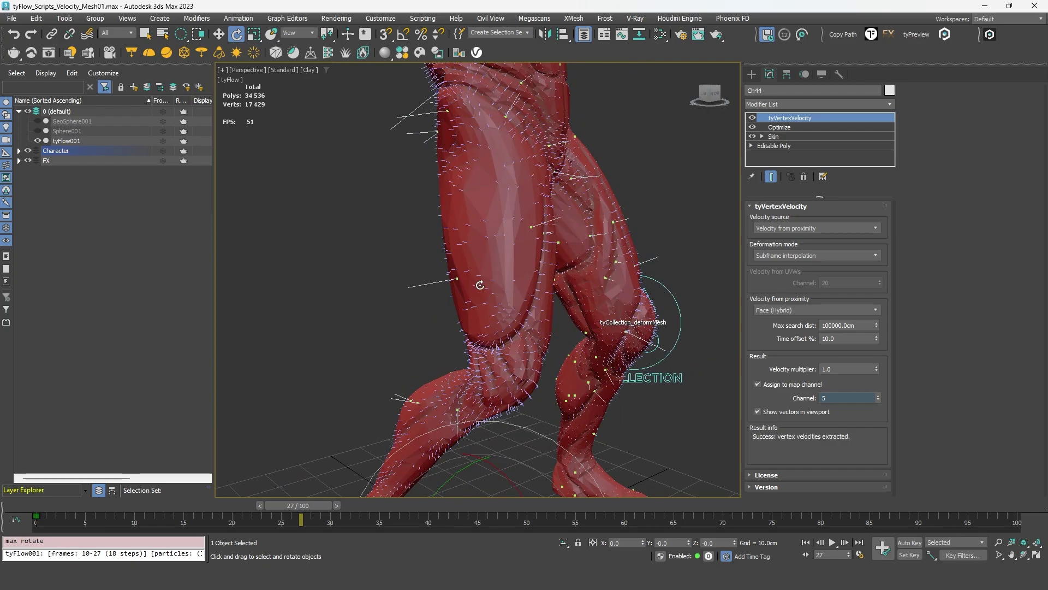
key(q)
scroll(480, 281, down, 5)
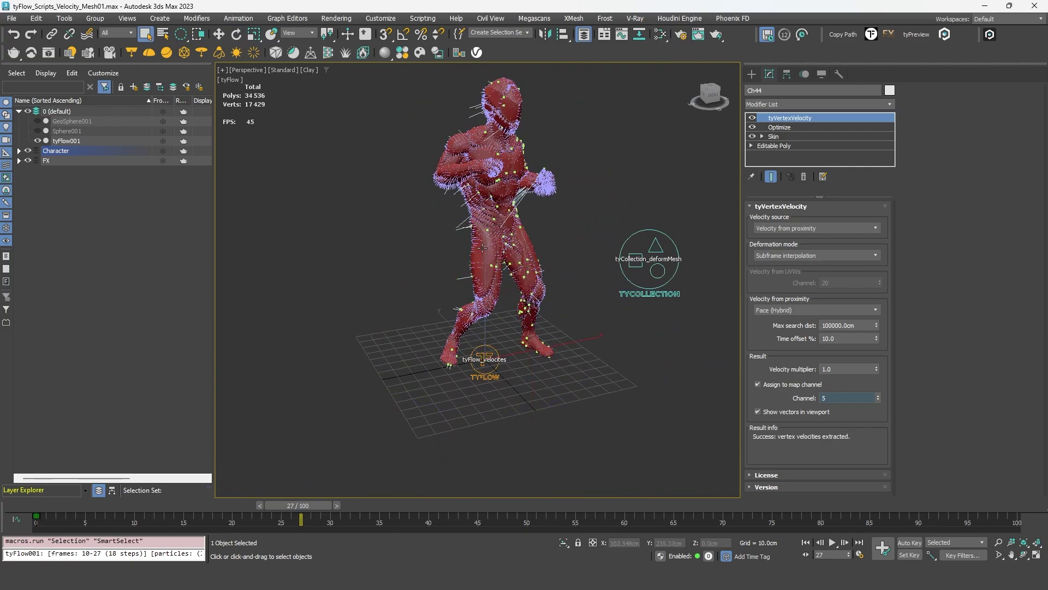
scroll(482, 247, up, 2)
- Disable both the SET and GET Custom Properties operators in Event_001
key(alt+Tab)
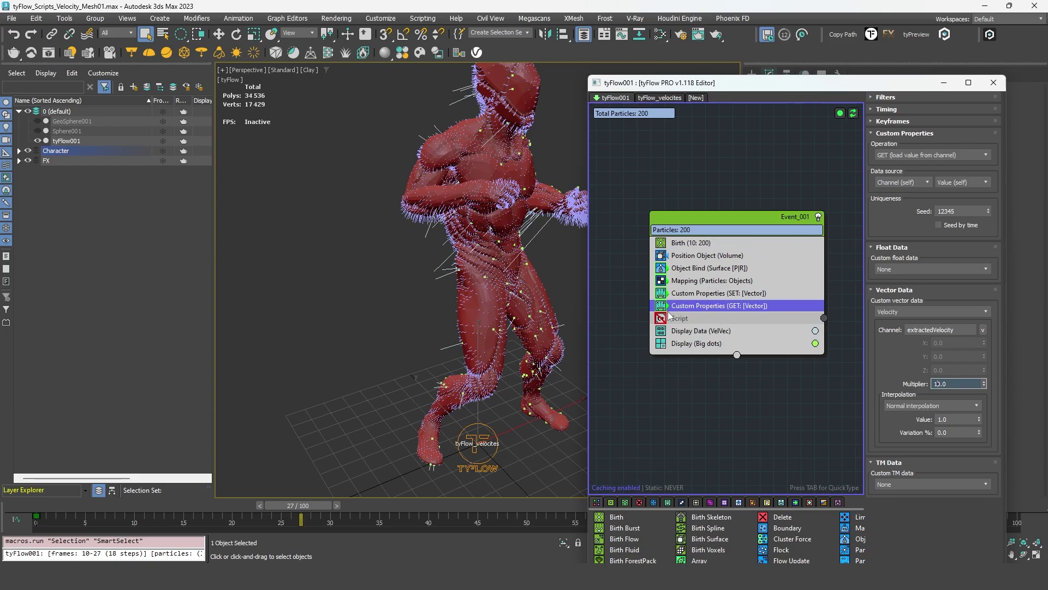
ctrl+click(695, 290)
middle_drag(624, 303, 633, 263)
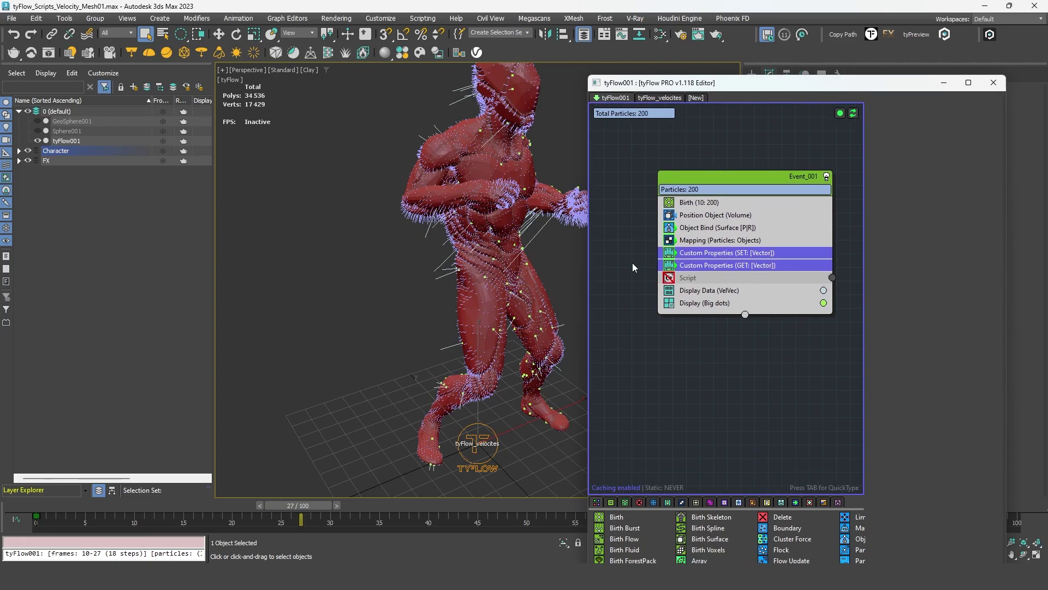
click(670, 253)
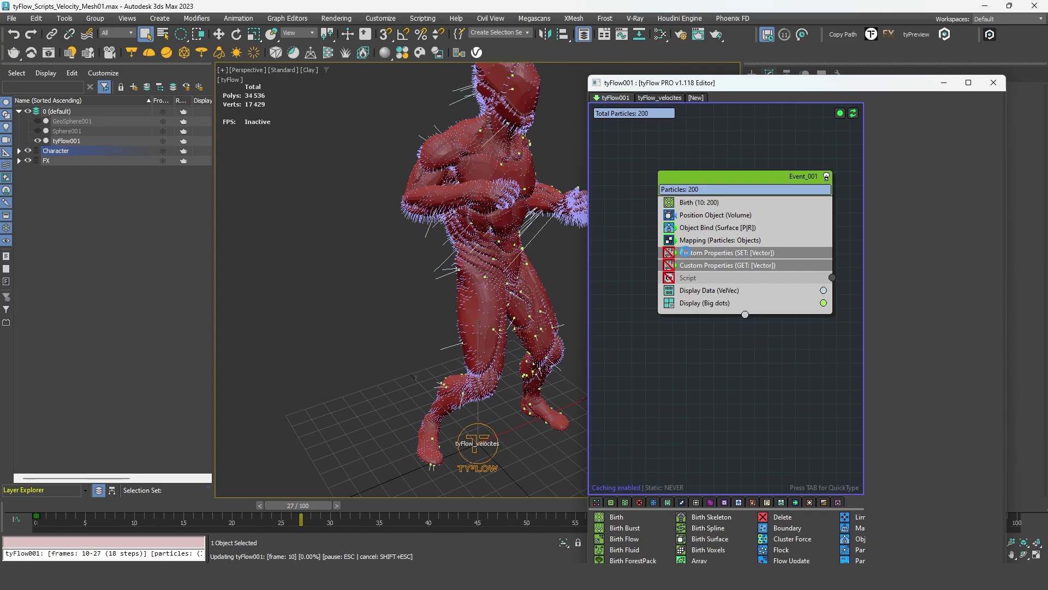
- Insert a Script operator directly below Mapping and open its script editor
key(Tab)
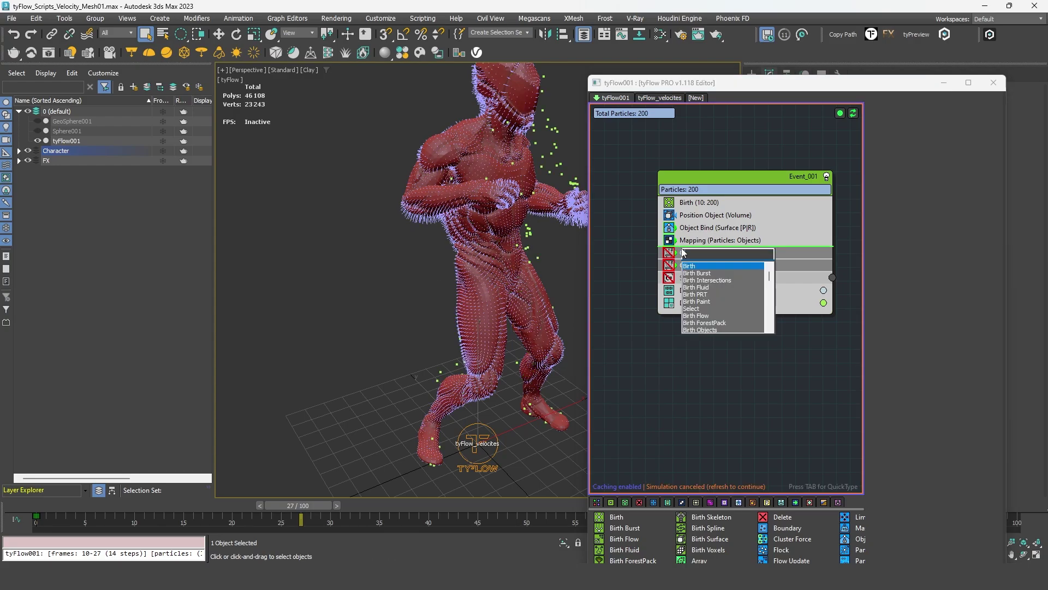
text(script)
key(Return)
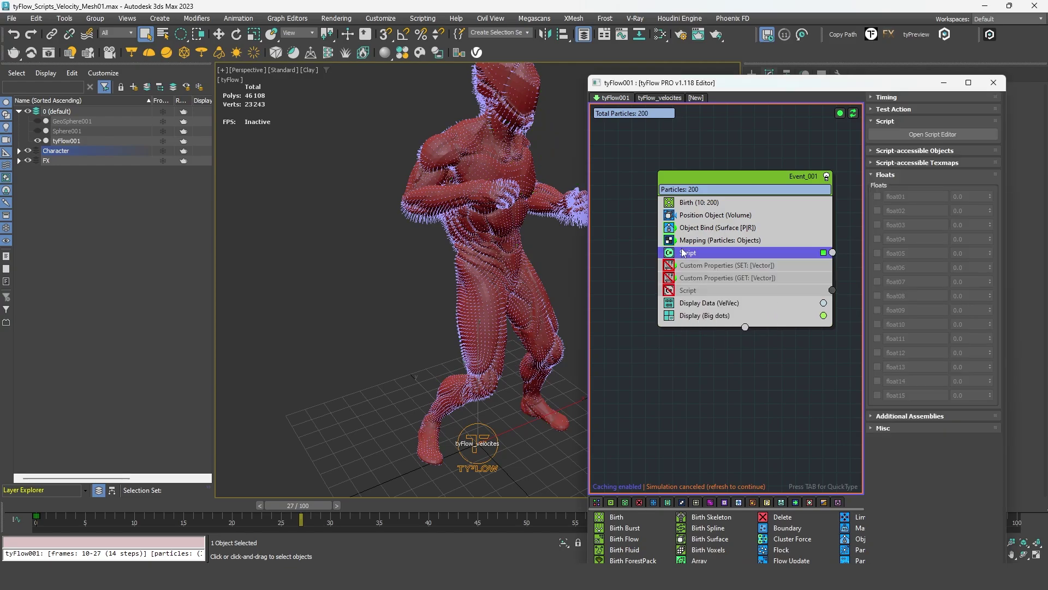
click(929, 133)
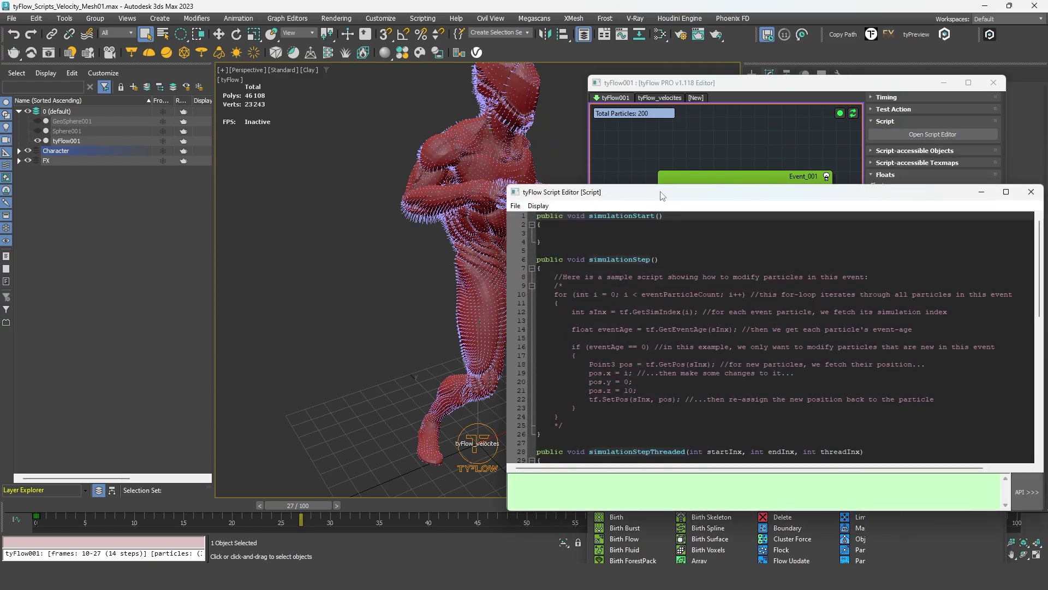
- Reduce the sample code in simulationStep to an uncommented particle loop that only fetches each particle's simulation index
drag(661, 195, 338, 125)
drag(247, 216, 214, 208)
key(BackSpace)
drag(242, 346, 213, 346)
key(BackSpace)
drag(277, 329, 351, 237)
key(BackSpace)
click(292, 248)
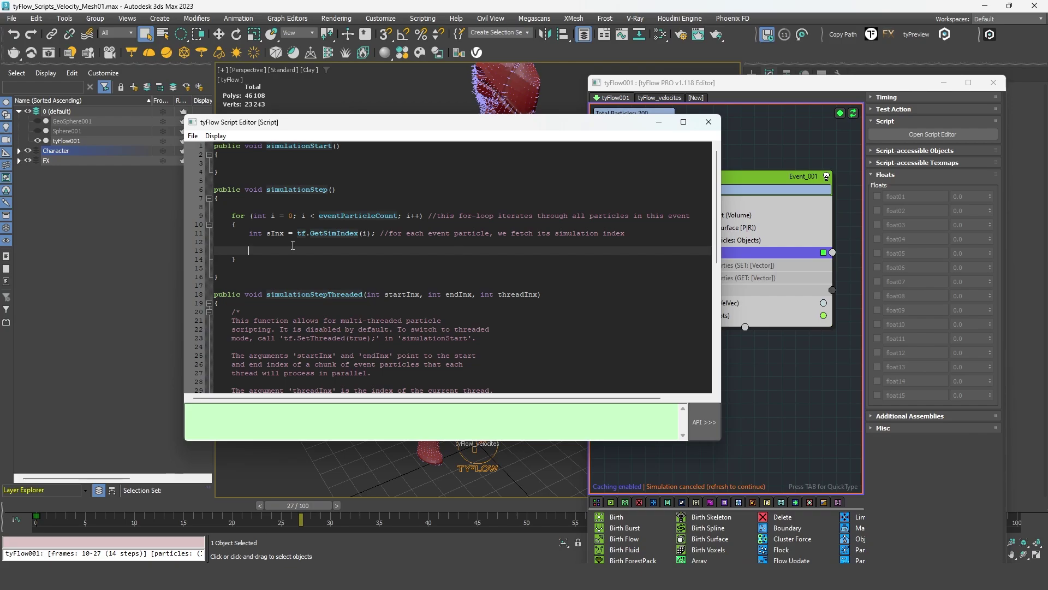
- Add the character mesh Ch44 to the Script operator's script-accessible objects
drag(382, 125, 582, 298)
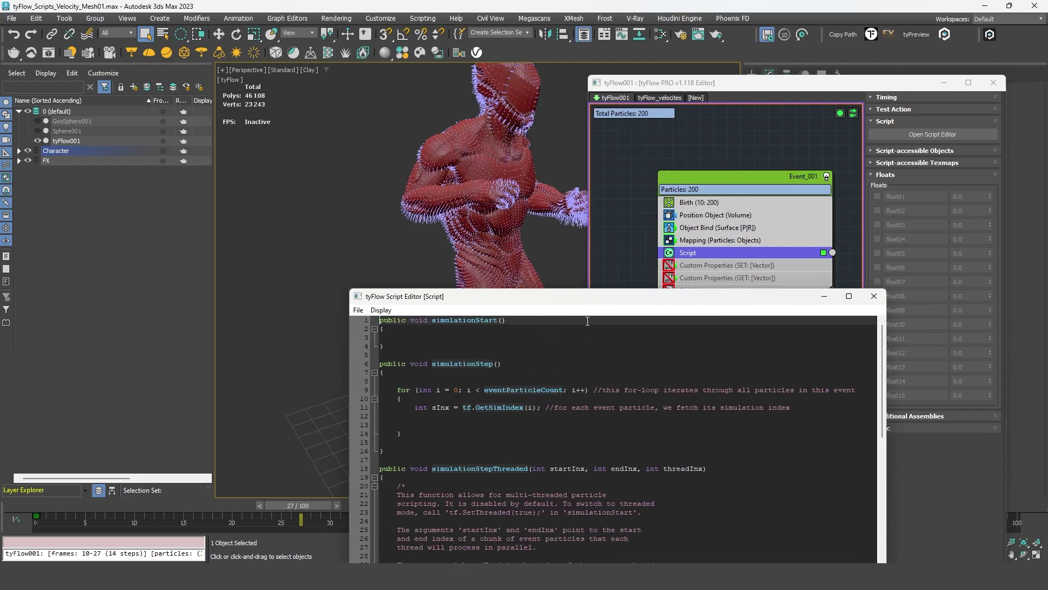
scroll(484, 184, down, 3)
mouse_move(519, 195)
middle_down()
mouse_move(543, 218)
mouse_move(532, 202)
middle_up()
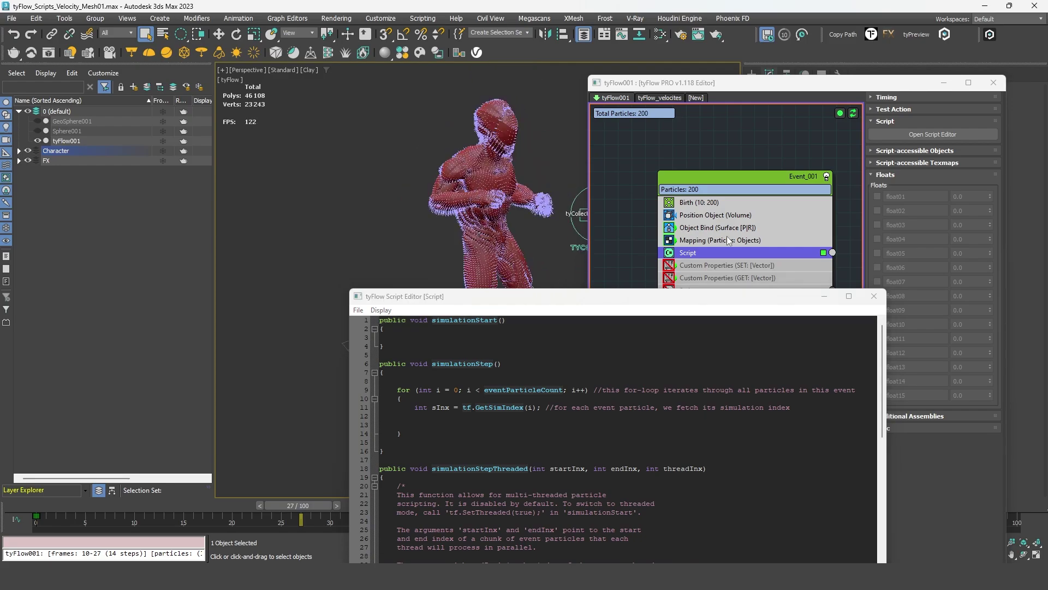
click(910, 153)
drag(793, 300, 776, 404)
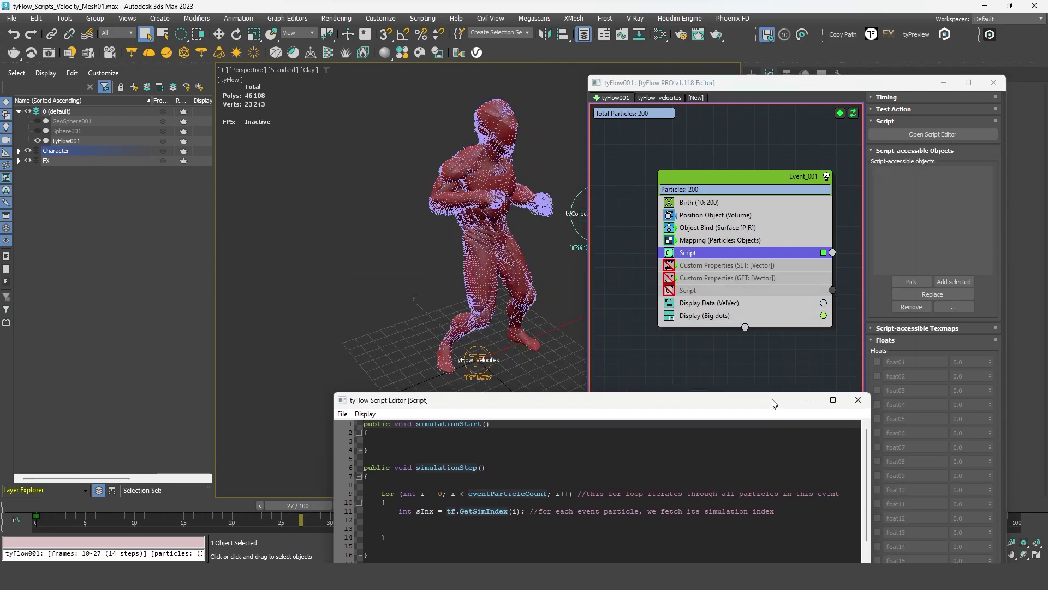
click(911, 281)
click(493, 161)
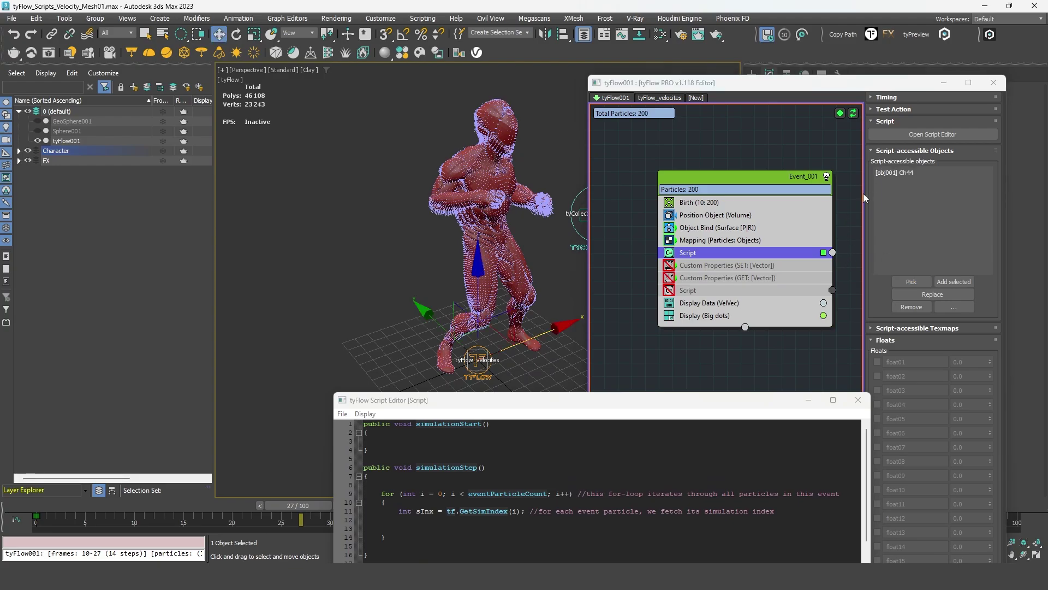
click(904, 174)
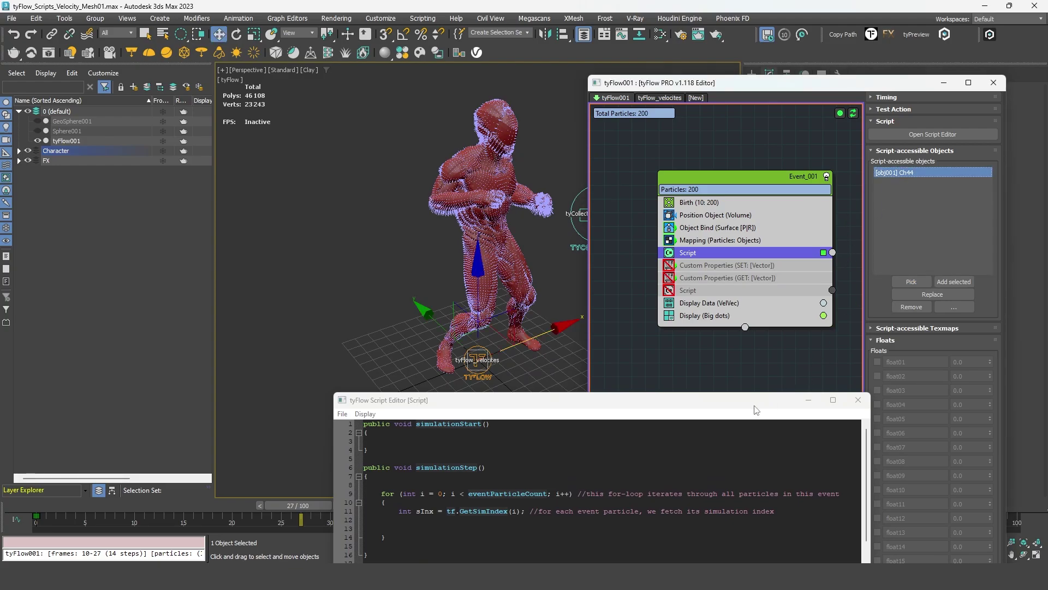
click(917, 175)
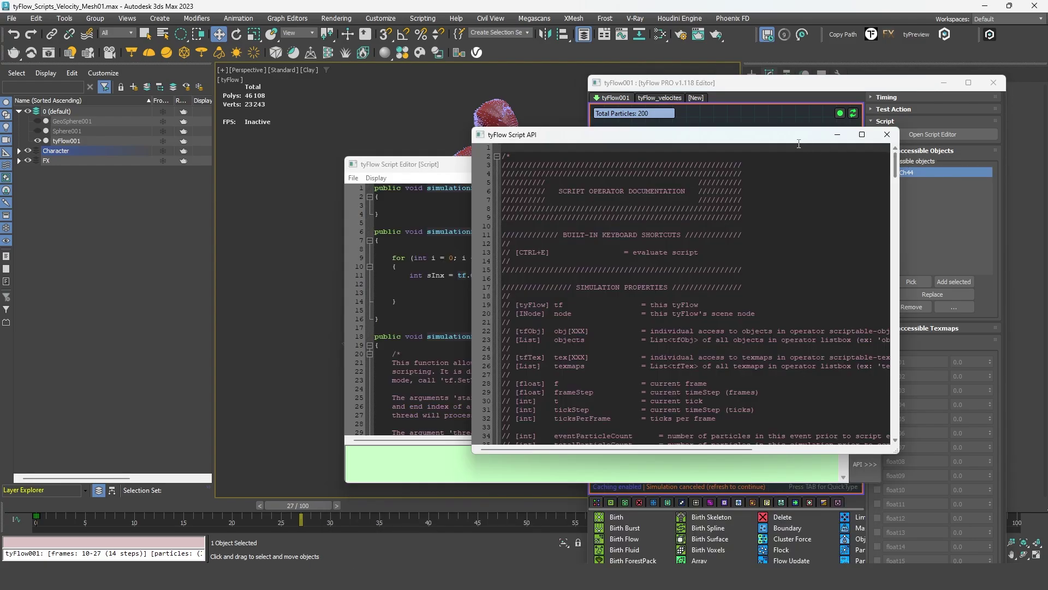
- Examine the tfObj transform, position, rotation and scale functions in the script API documentation, focusing on GetTM(), and close it
drag(760, 137, 758, 130)
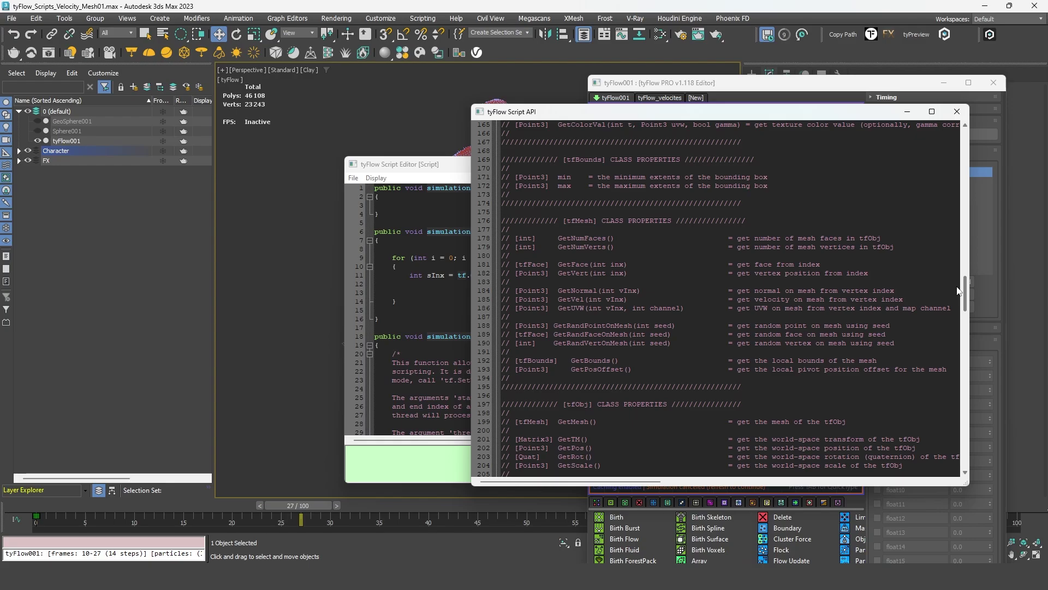
drag(959, 291, 961, 299)
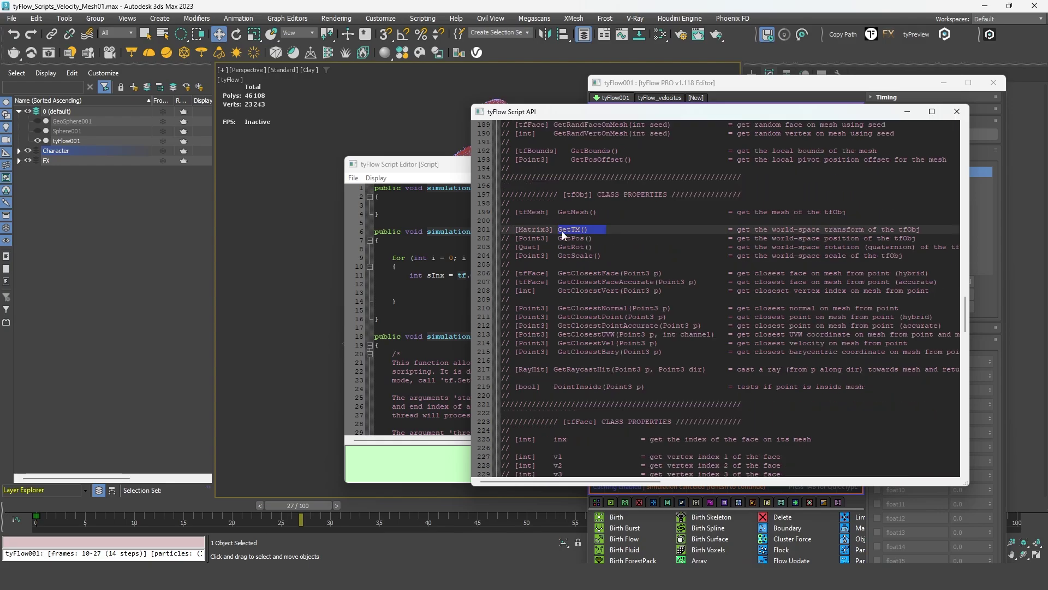
click(570, 219)
drag(558, 229, 641, 255)
click(605, 255)
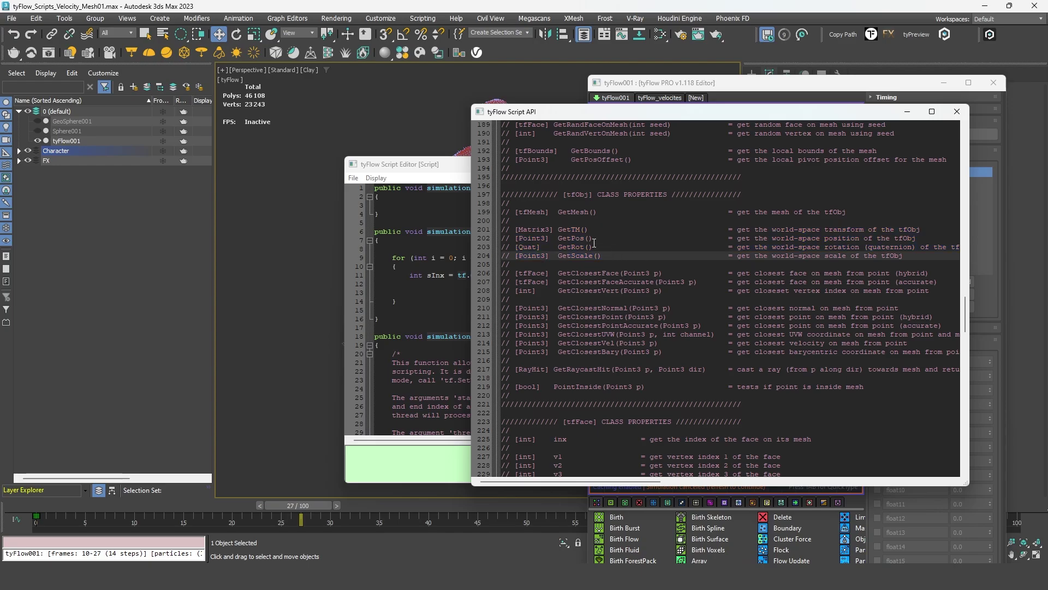
drag(555, 248, 612, 249)
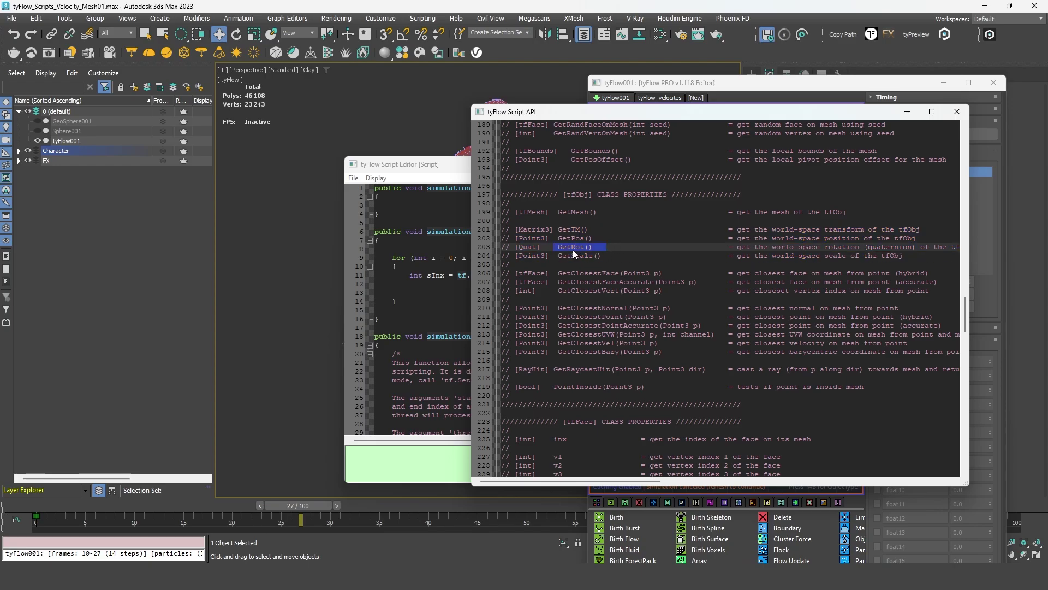
click(519, 247)
drag(557, 229, 606, 230)
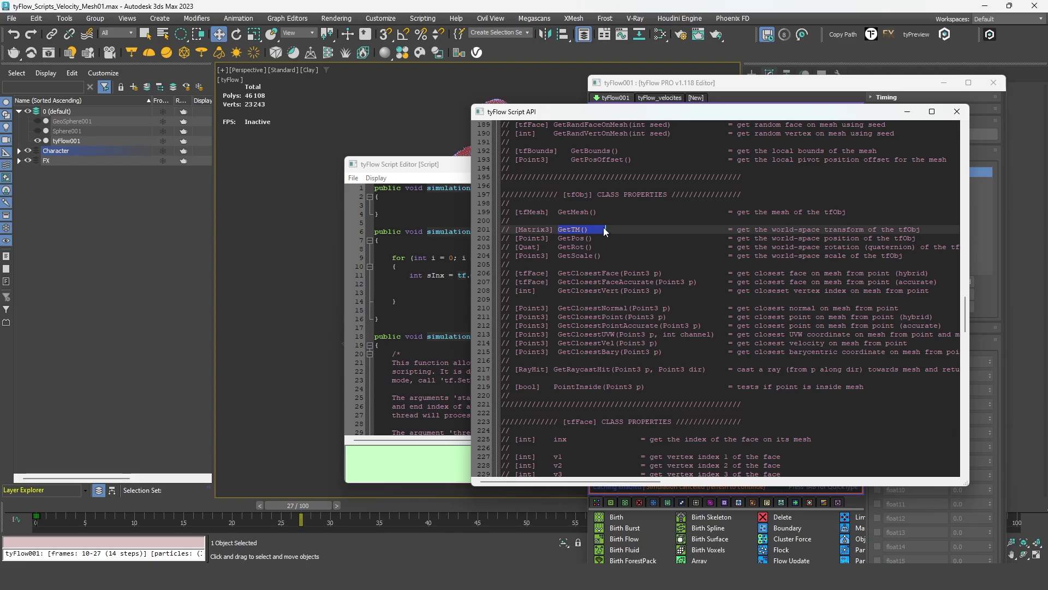
click(585, 231)
double_click(567, 231)
drag(558, 230, 607, 232)
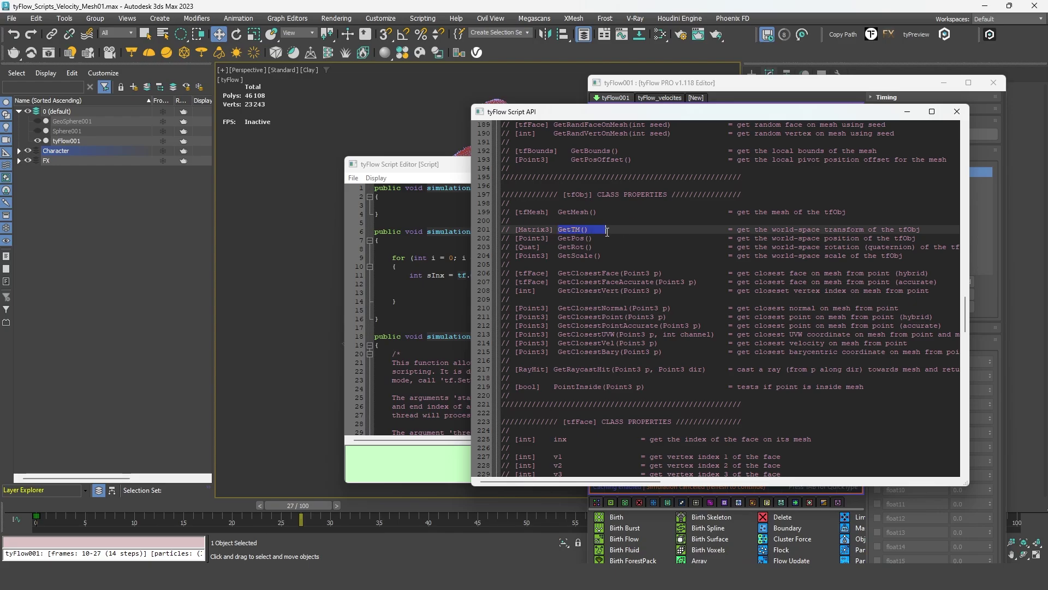
click(957, 112)
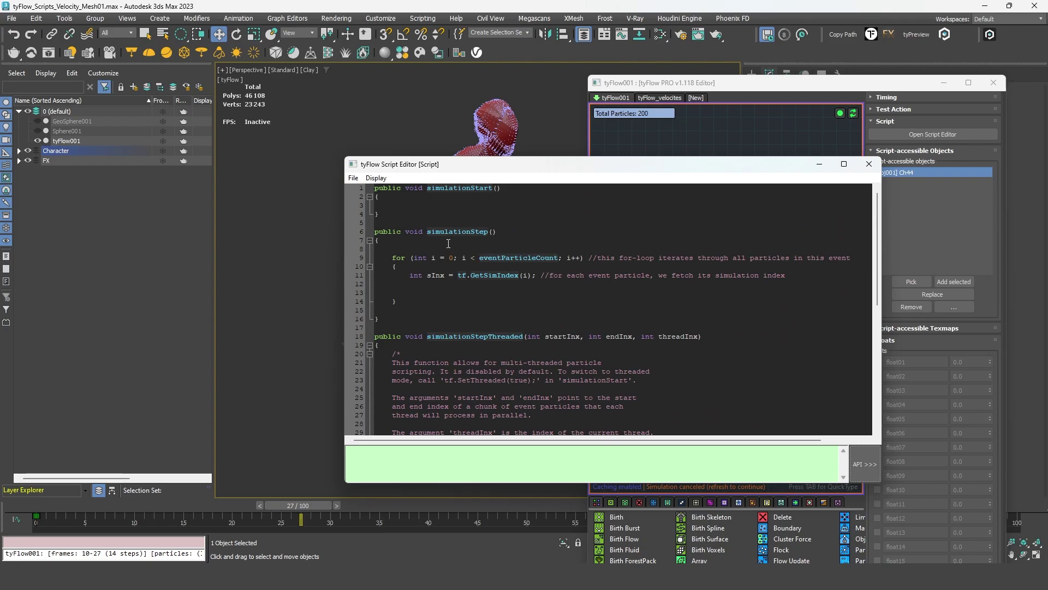
- Declare Matrix3 rotationMatrix = obj001.GetTM(); above the particle loop in simulationStep
click(406, 241)
click(407, 248)
key(Return)
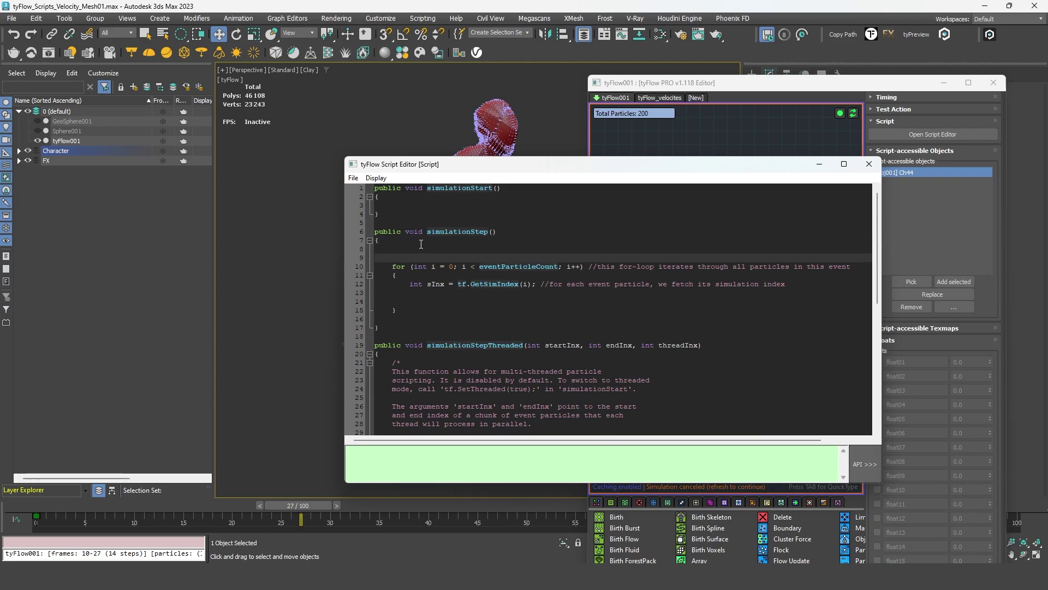
text(Matrix3 rotationMatrix =)
drag(538, 164, 466, 154)
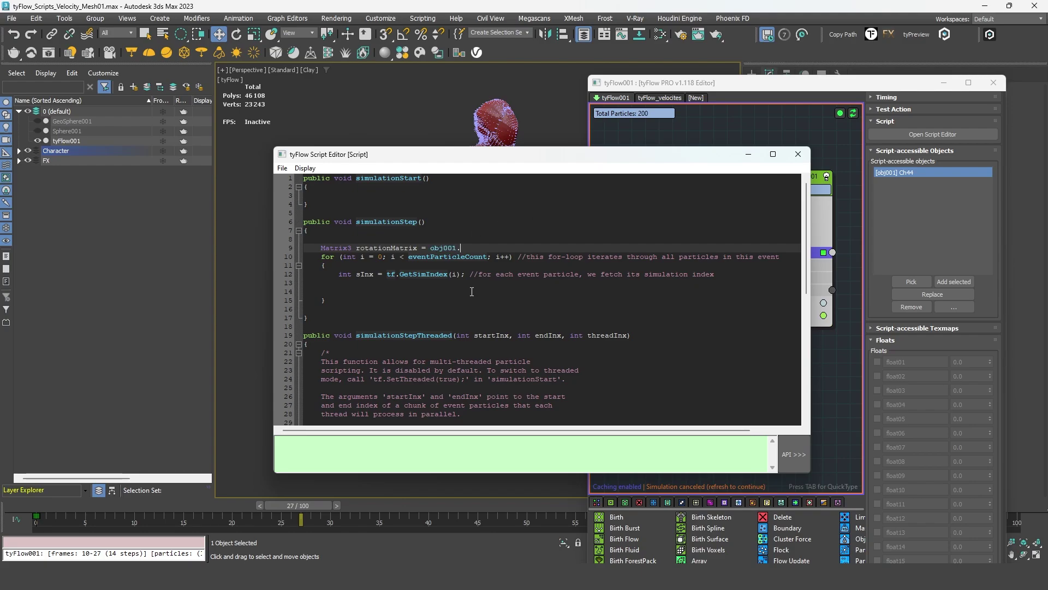
text(GetTM())
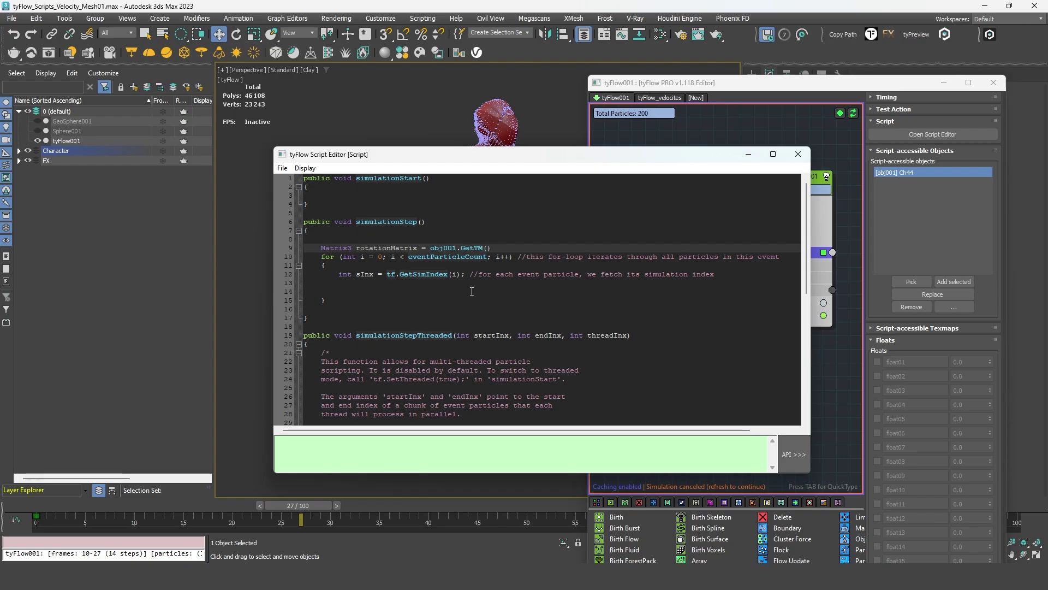
- Inside the loop, add Point3 vel = tf.GetUVW(sInx, 5);, using the map channel of Ch44's tyVertexVelocity modifier
click(471, 289)
drag(491, 153, 297, 145)
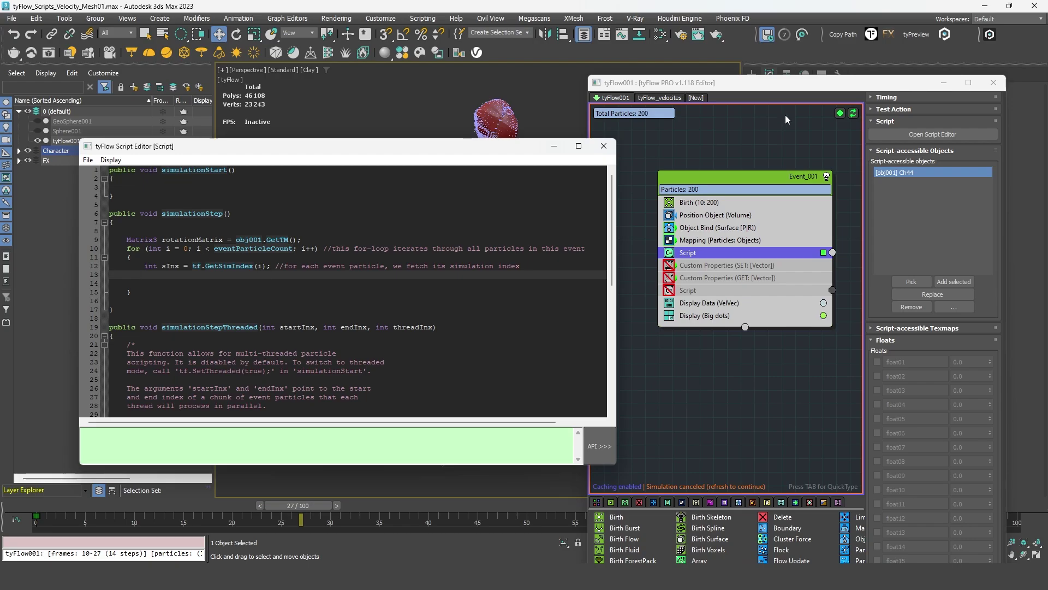
drag(725, 82, 856, 187)
click(846, 345)
drag(454, 146, 386, 244)
drag(806, 191, 673, 119)
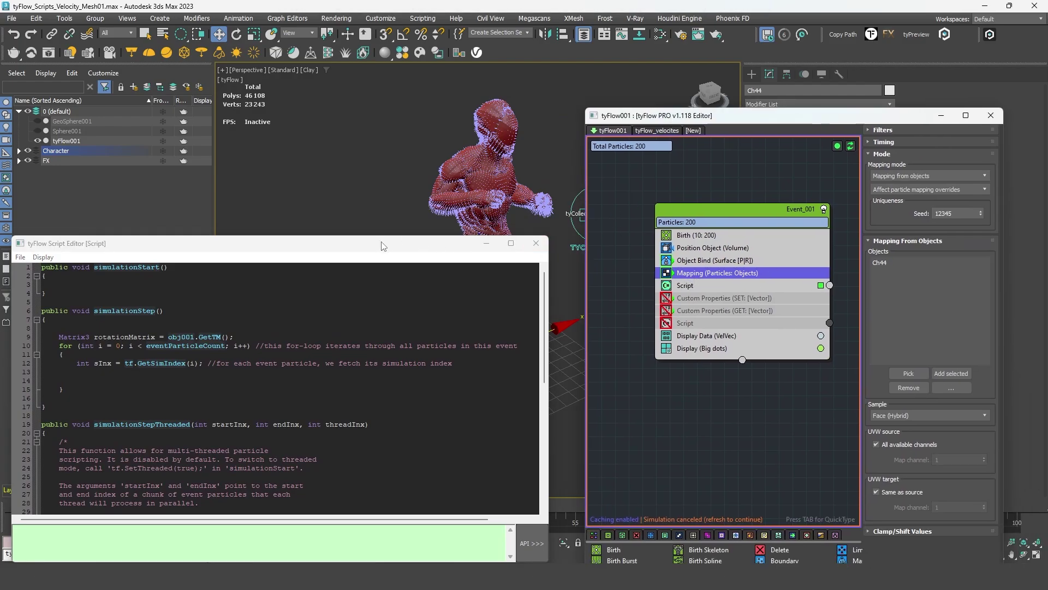
drag(385, 243, 433, 114)
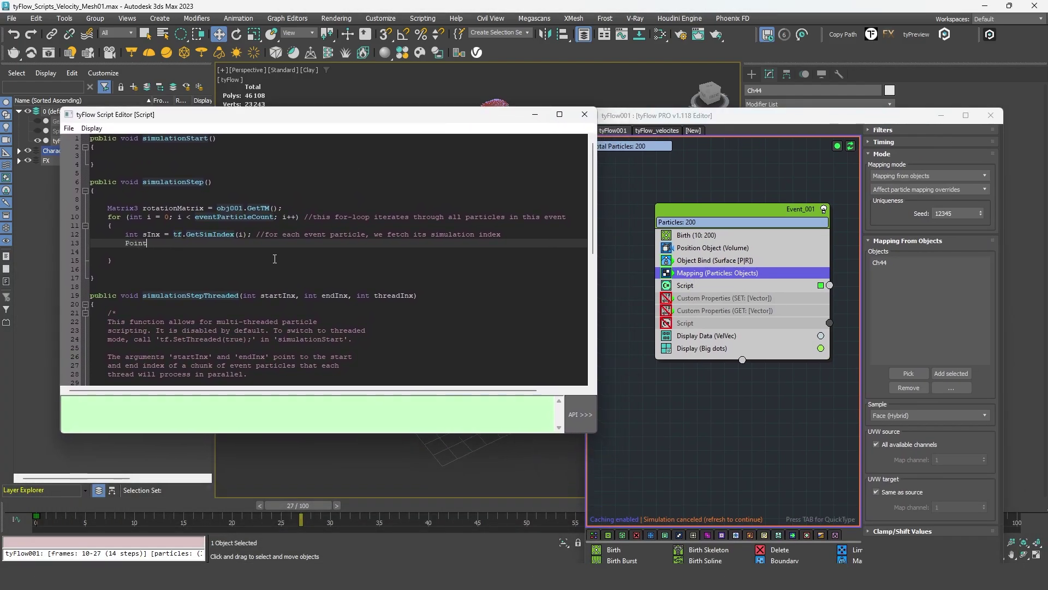
text(3 vel = tf.GetUVW(sInx,)
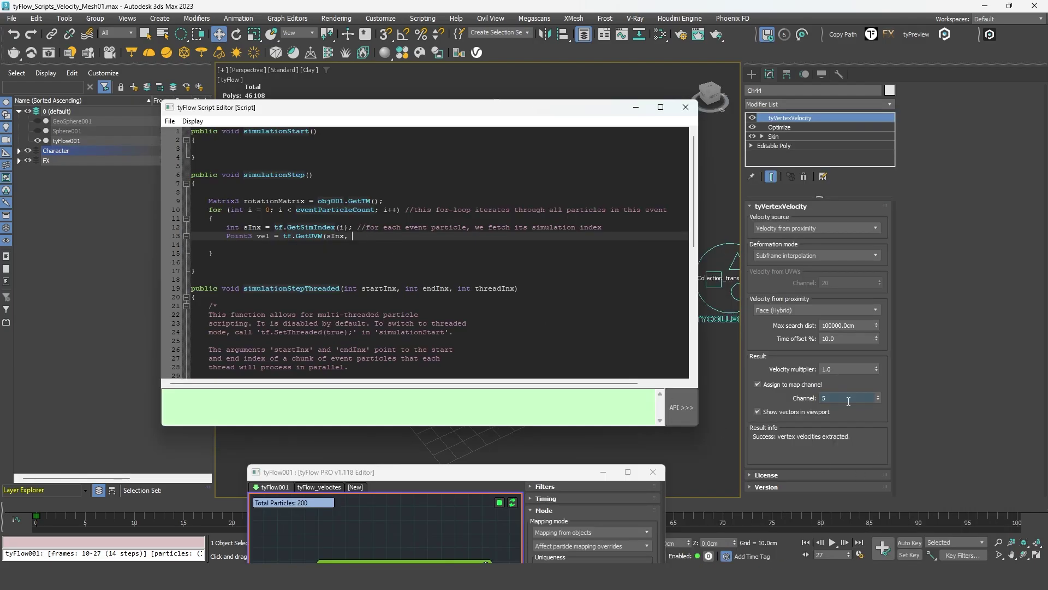
drag(847, 399, 795, 399)
click(365, 241)
text(5);)
key(Return)
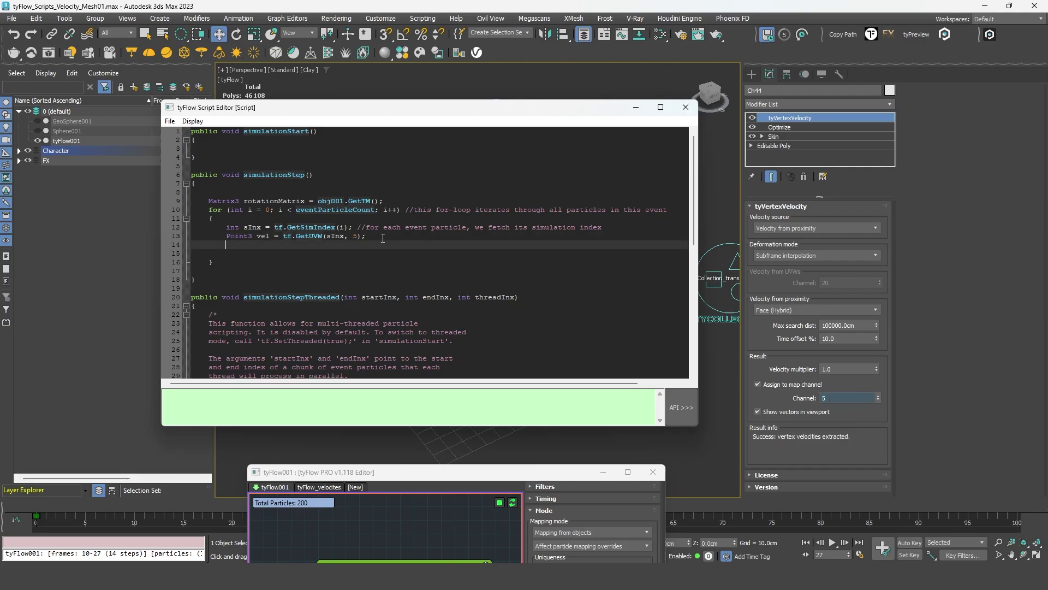
- Begin a Point3 declaration below vel and copy VectorTransform(Point3 p) from the Matrix3 section of the script API documentation
text(Point)
text(3)
click(681, 407)
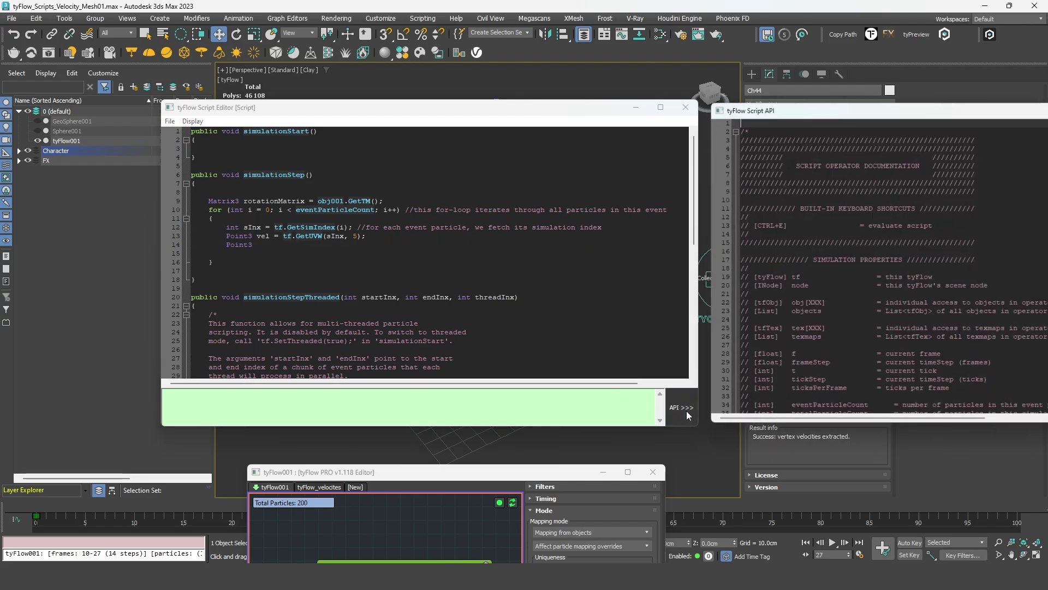
drag(855, 108, 610, 77)
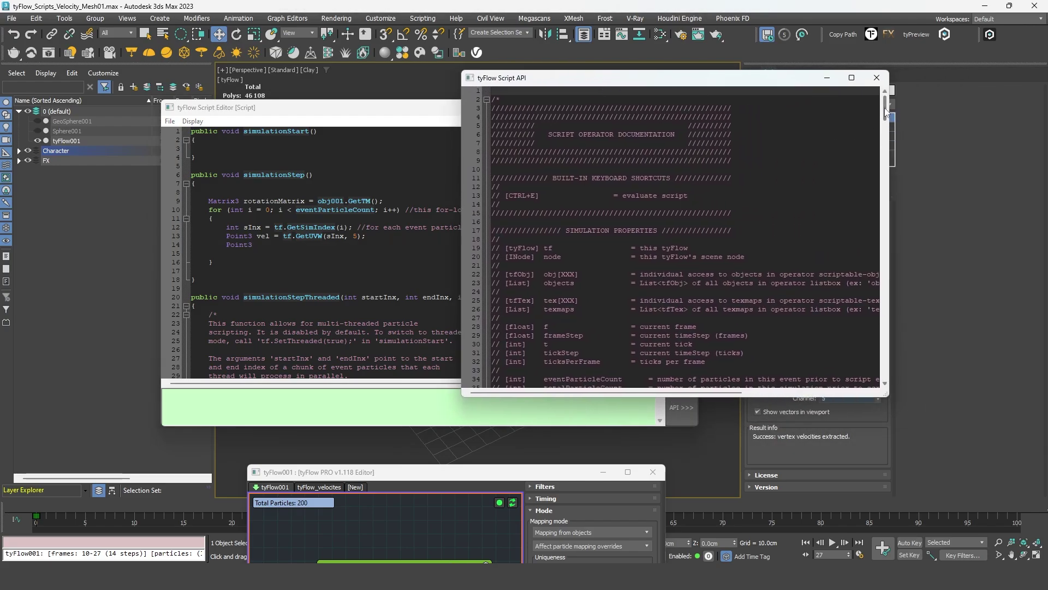
drag(885, 104, 885, 355)
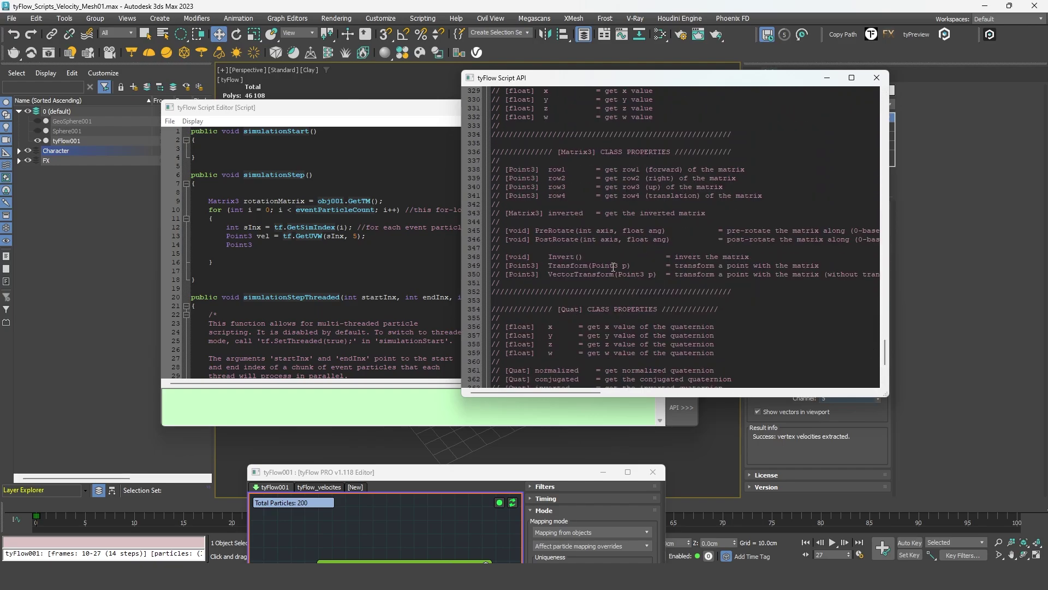
click(549, 274)
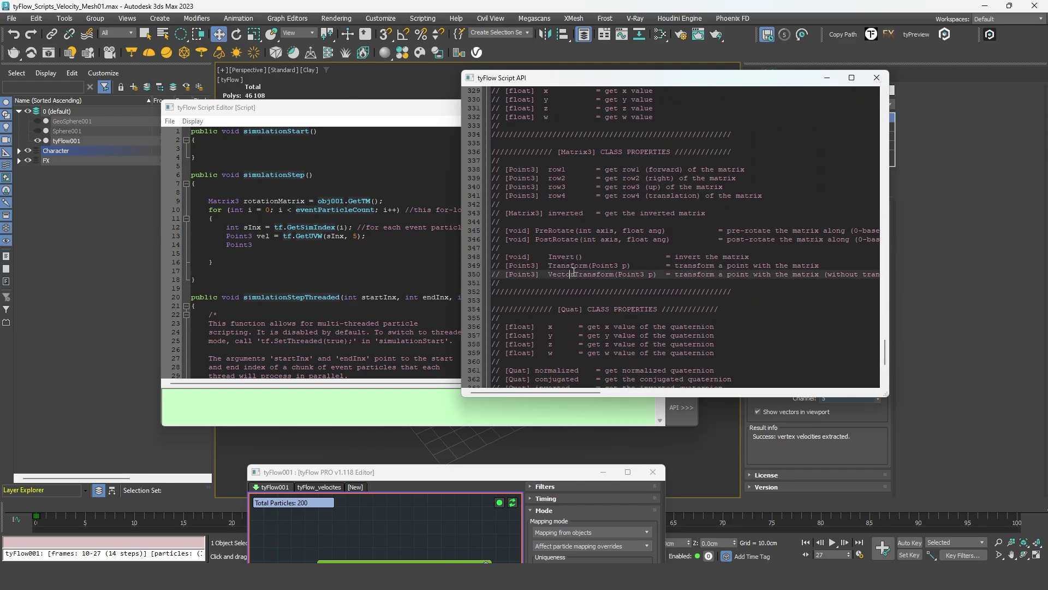
drag(547, 274, 661, 278)
key(ctrl+c)
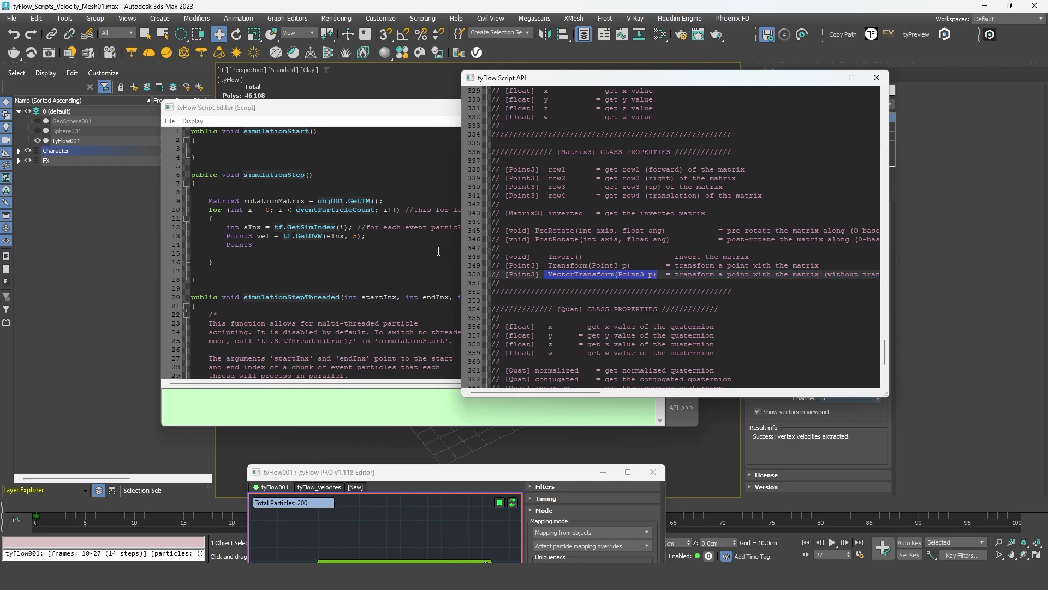
- Define adjustedVel as rotationMatrix.VectorTransform(vel) and assign it to each particle with tf.SetVel(sInx, adjustedVel)
click(350, 260)
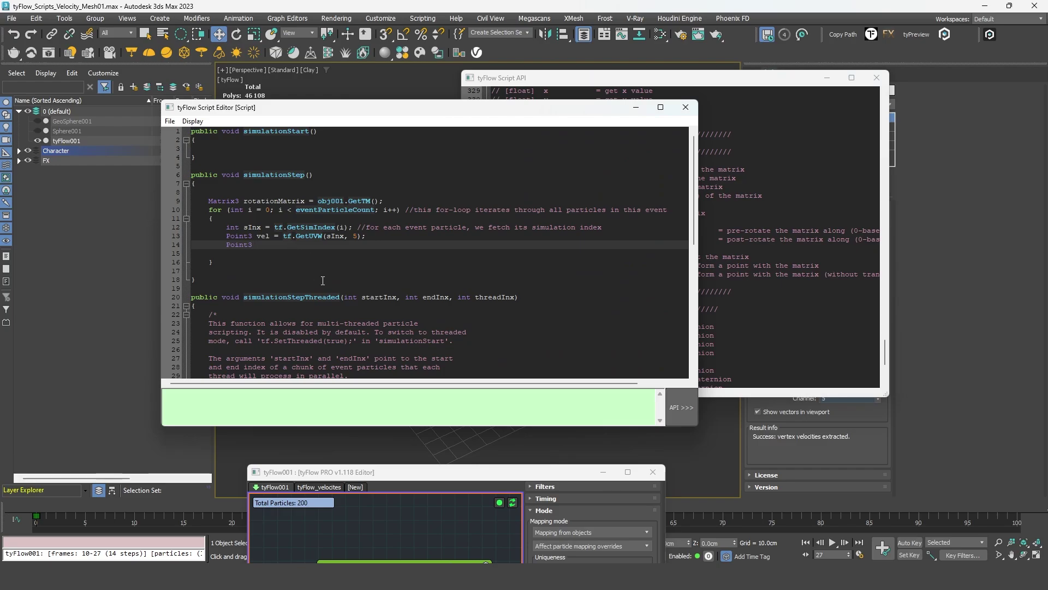
text(dVel = rotationMatrix.)
key(ctrl+v)
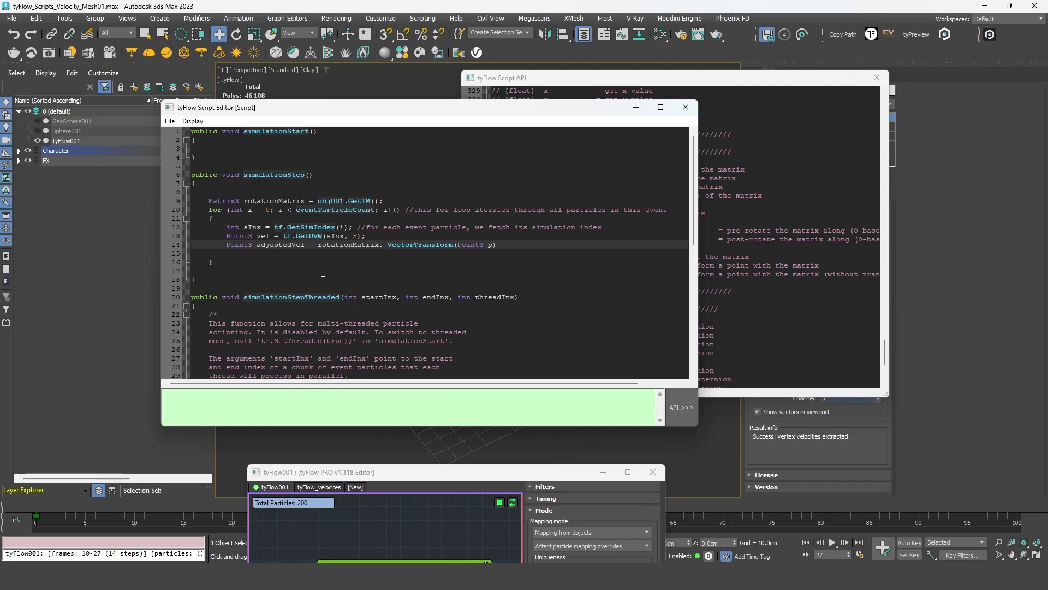
key(BackSpace)
key(ctrl+Right)
key(Right)
key(ctrl+shift+Right)
key(ctrl+shift+Right)
text(vel)
key(Return)
text(tf.Set)
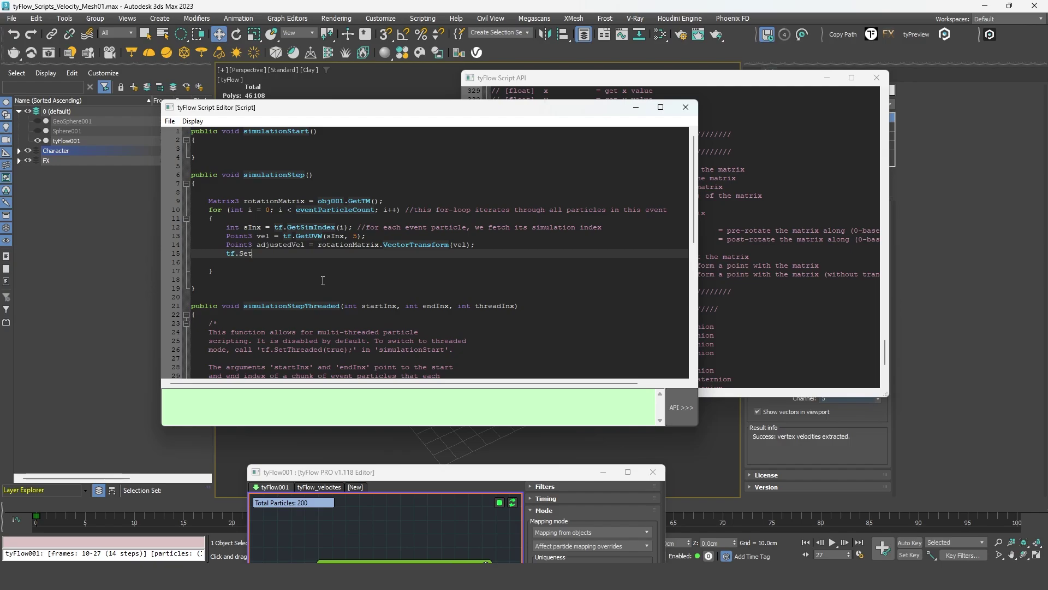
text(Vel()
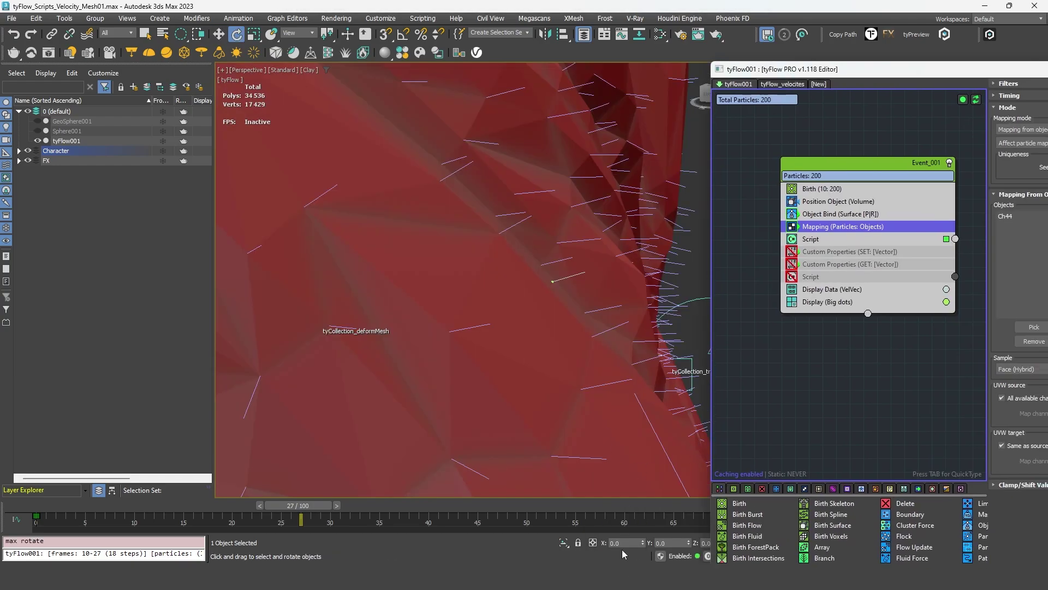
- Set the selected object's X rotation to 90 degrees
double_click(622, 542)
text(90)
key(Return)
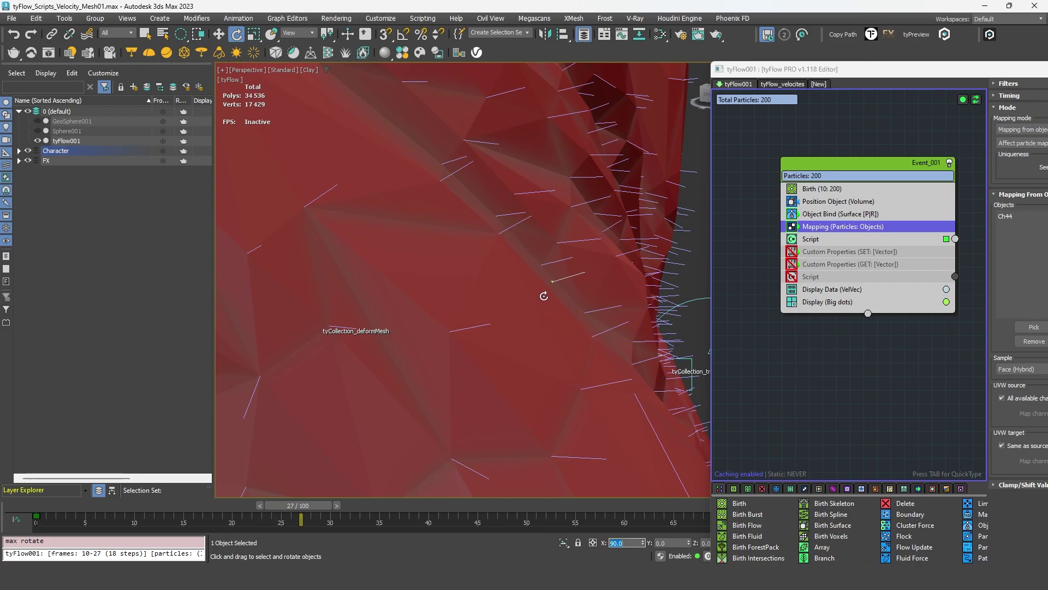
- Try a Speed operator below Script with magnitude and direction set to Inherit previous and a multiplier of 10, and disable it
click(810, 239)
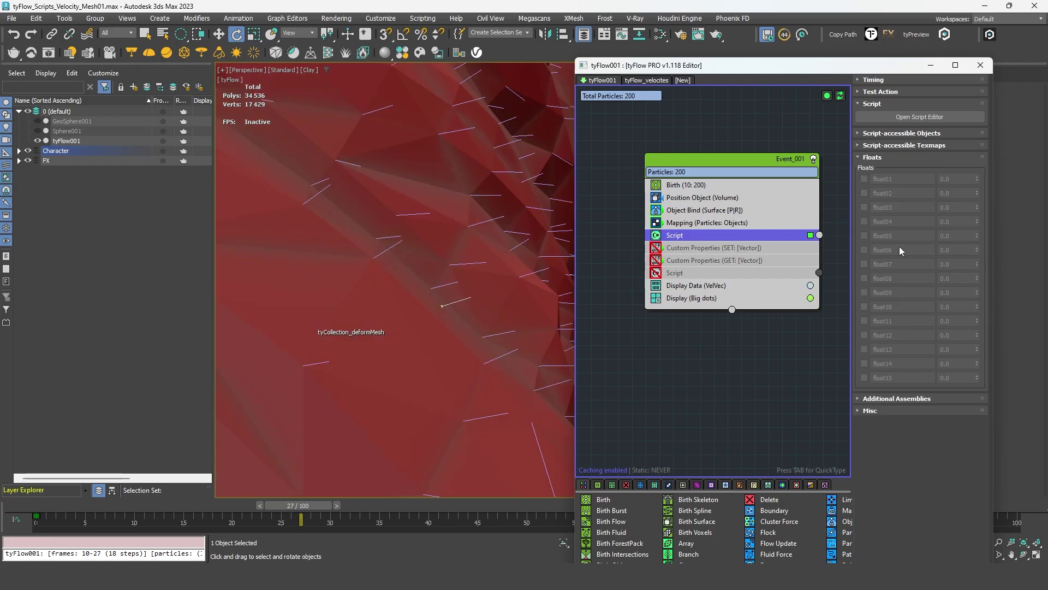
drag(893, 67, 895, 36)
key(Tab)
text(speed)
key(Return)
right_click(718, 353)
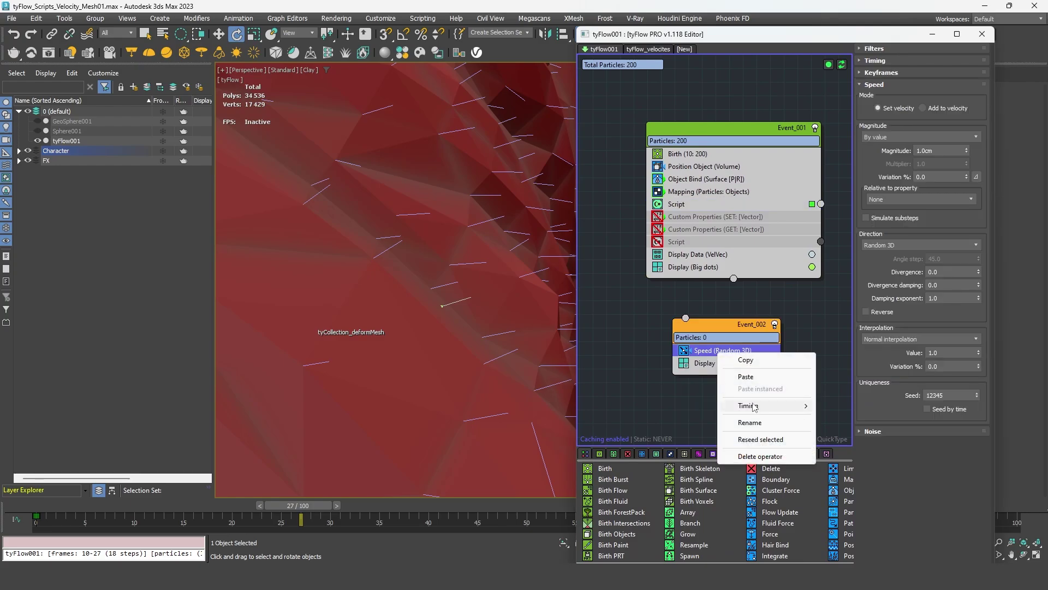
mouse_move(810, 405)
click(839, 430)
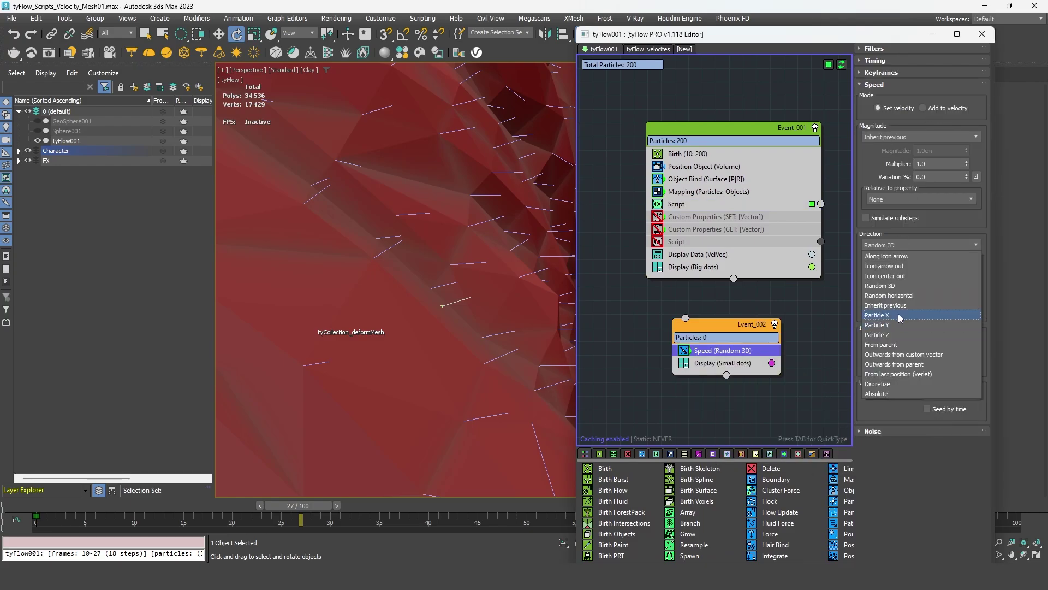
click(898, 307)
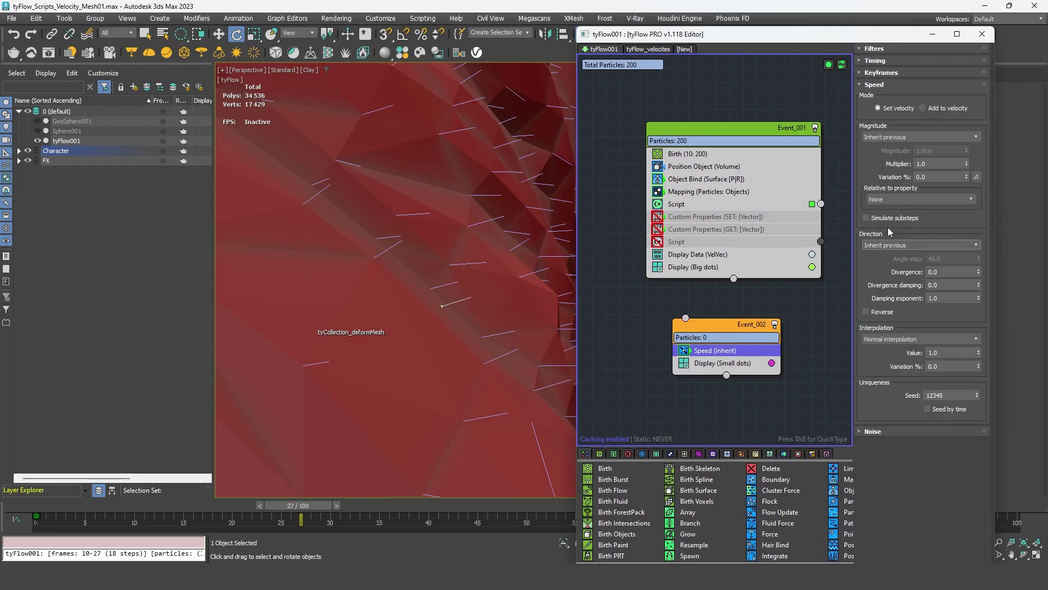
drag(716, 350, 730, 212)
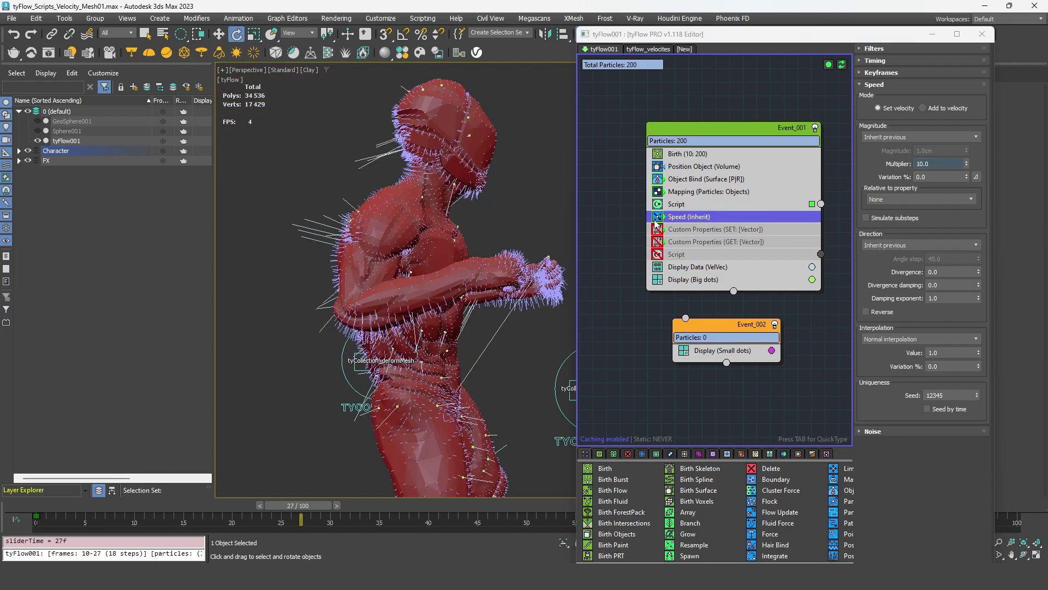
click(658, 217)
- Enable the first float parameter of the Script operator and name it Mulplier
click(686, 204)
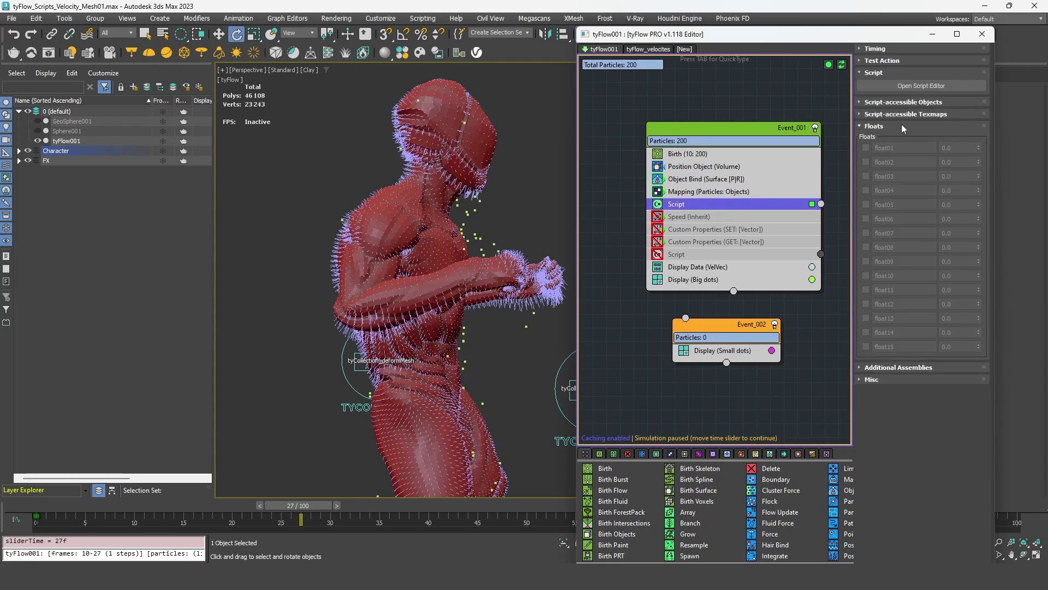
click(866, 147)
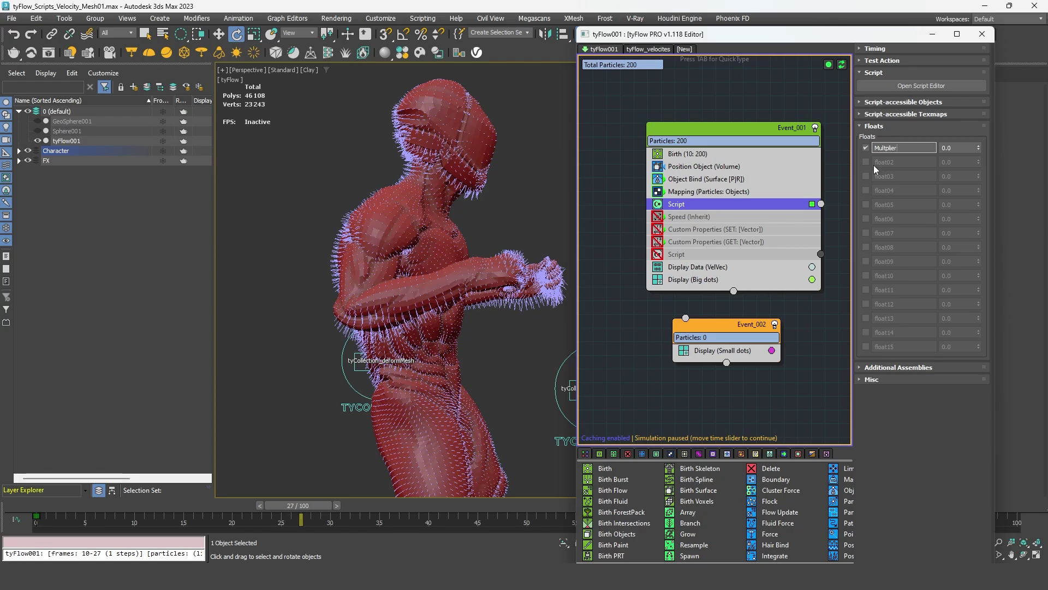
key(Return)
- Multiply adjustedVel by GetFloat("Mulplier") in the tf.SetVel call, save the script and close its editor
click(905, 86)
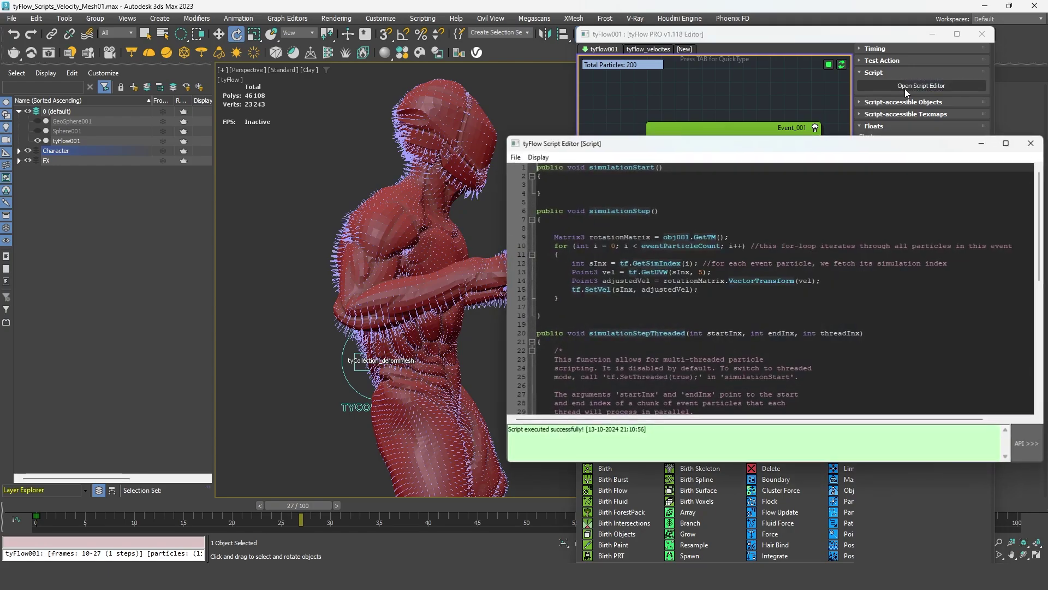
click(691, 292)
text(* GetFloat(a)
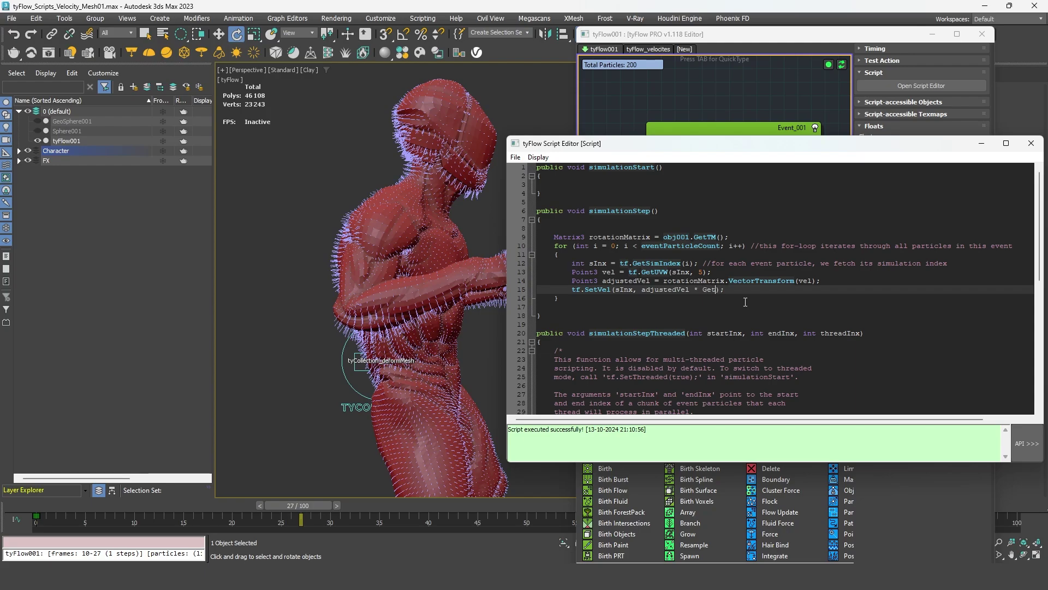
text(")
text(Multplier)
text(")
key(ctrl+s)
click(1031, 144)
- Test the Script operator's Mulplier float at 1 and set it to 5, checking the particle velocity vectors on the character
double_click(956, 148)
text(1)
key(Return)
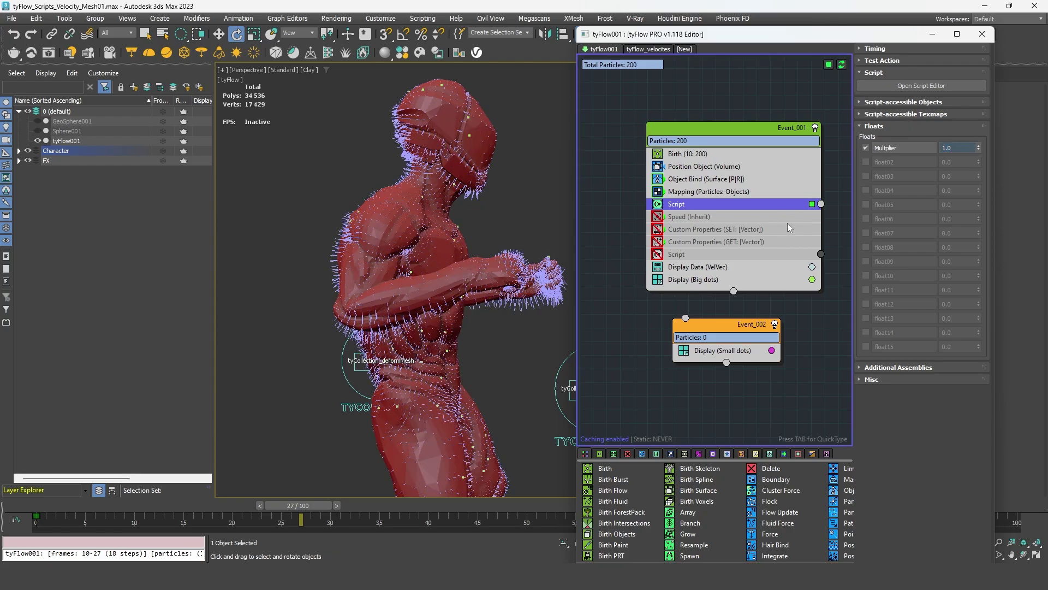
text(5)
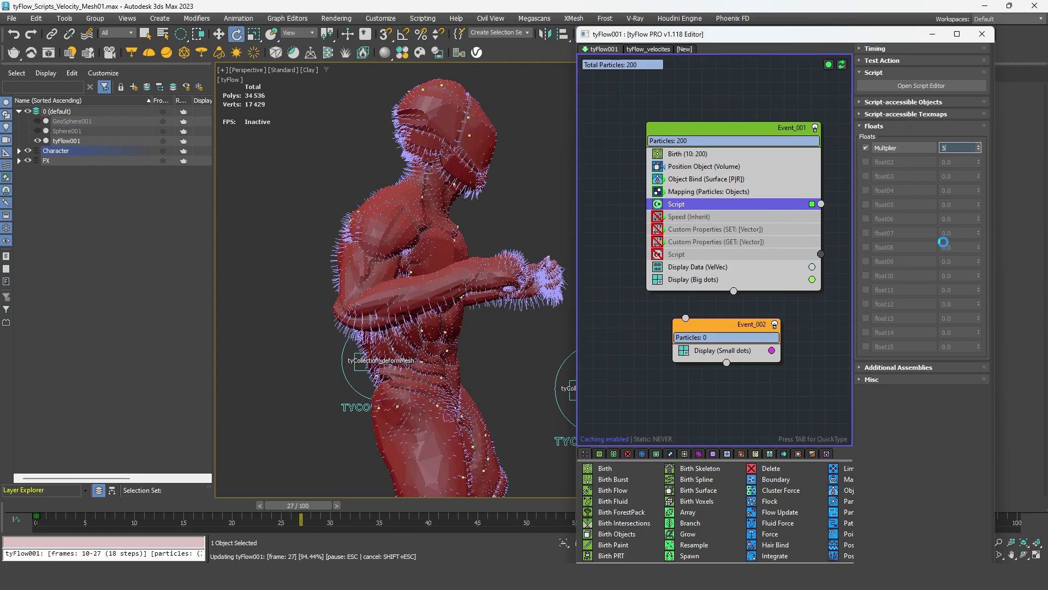
scroll(369, 205, up, 3)
middle_drag(367, 207, 356, 262)
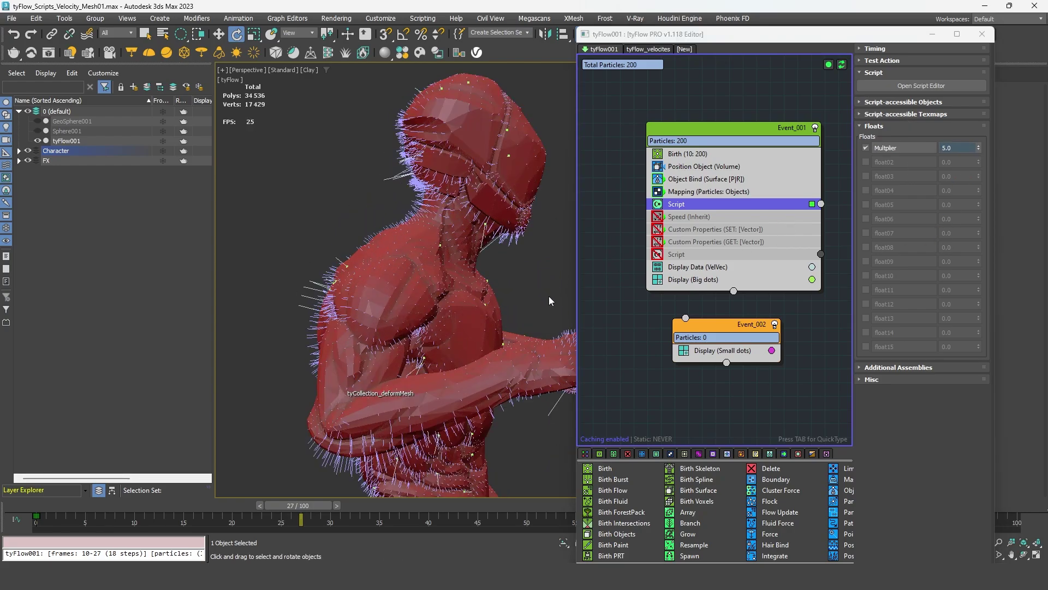
- Delete the disabled Speed, Custom Properties and Script operators from Event_001, along with the unused Event_002
click(734, 216)
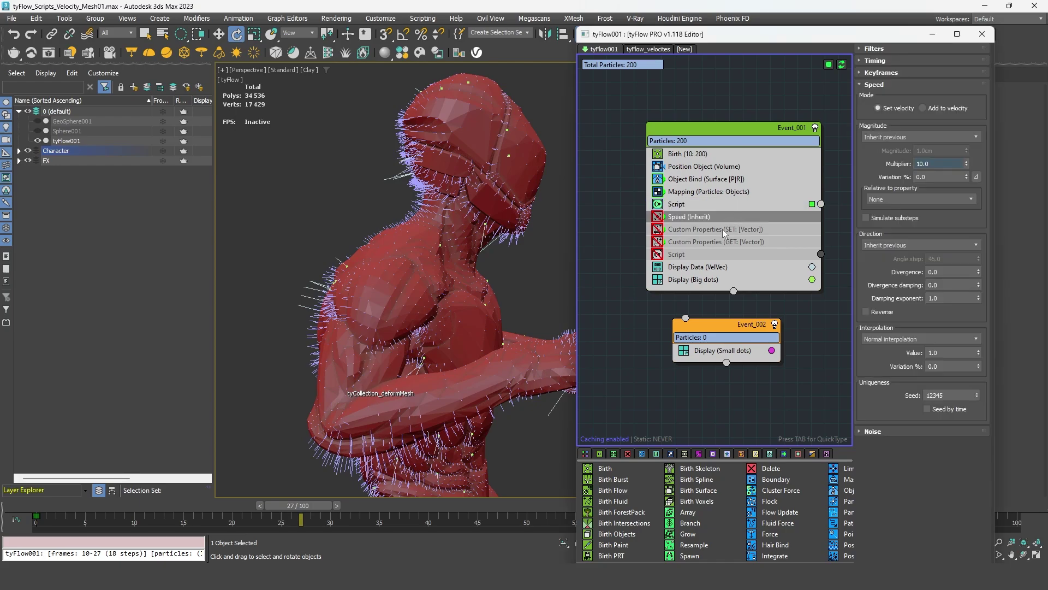
key(Delete)
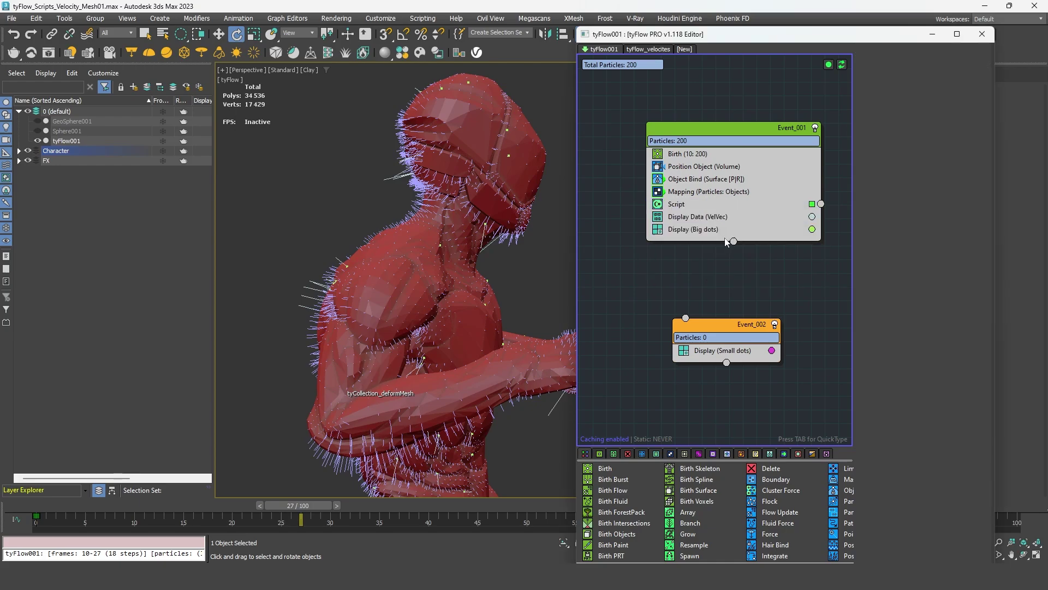
click(717, 325)
key(Delete)
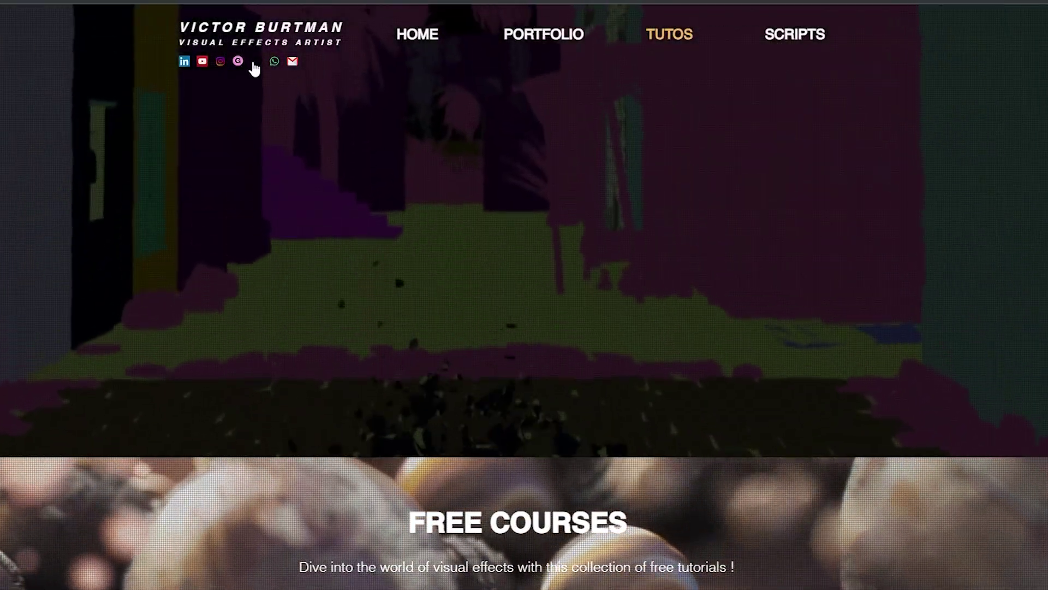
- Switch to the artist's website in the browser and open the linked FX-Scripts-and-Tools GitHub repository
click(256, 62)
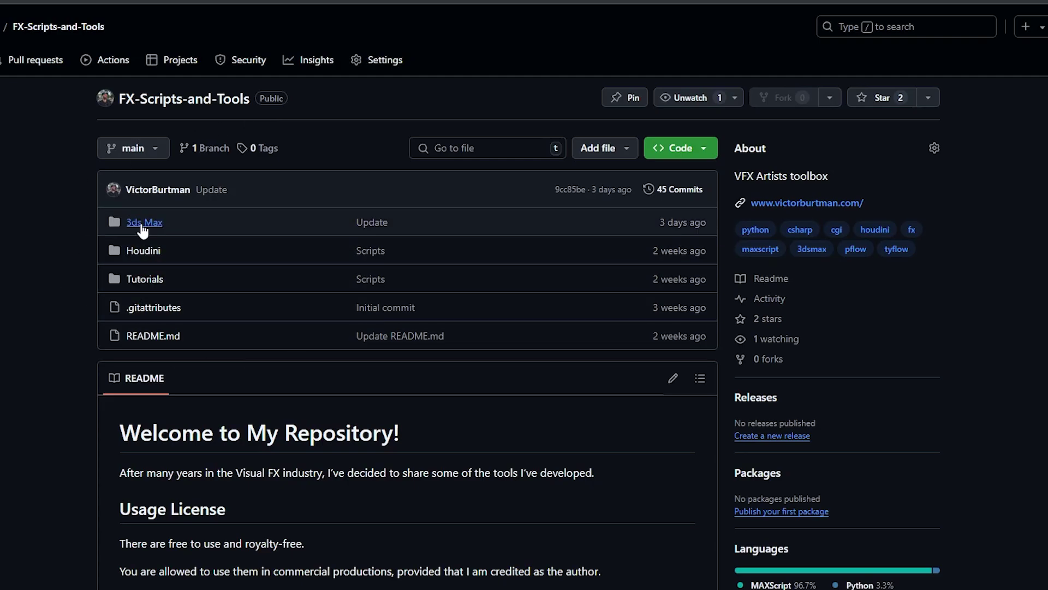